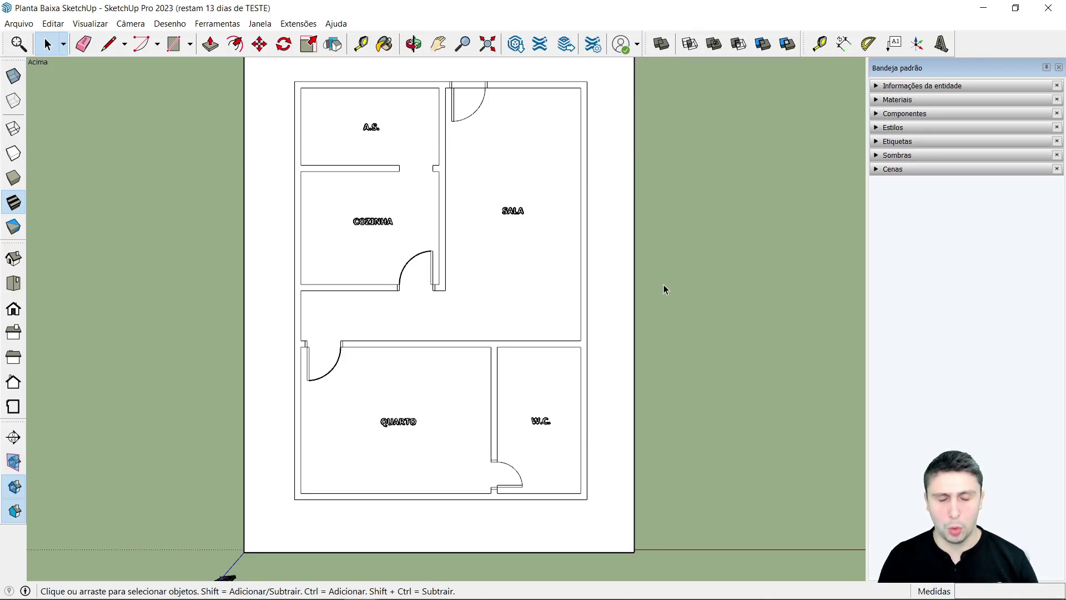
Orbit the floor plan into a tilted perspective, zoom in, and try Push/Pull on a wall face.
mouse_move(657, 286)
middle_down()
mouse_move(593, 286)
mouse_move(591, 266)
middle_up()
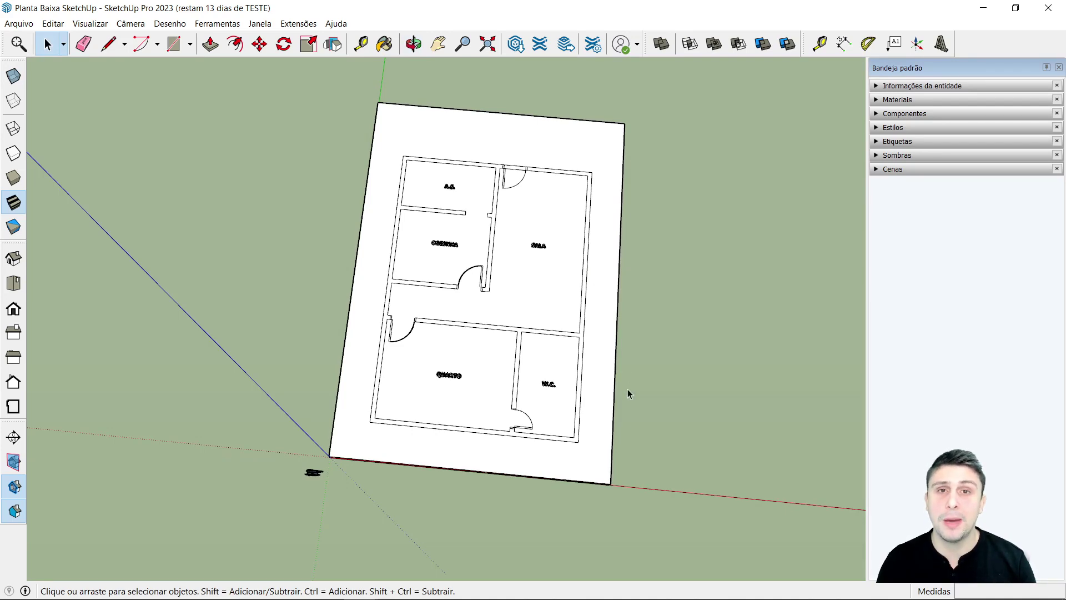
middle_drag(647, 383, 644, 239)
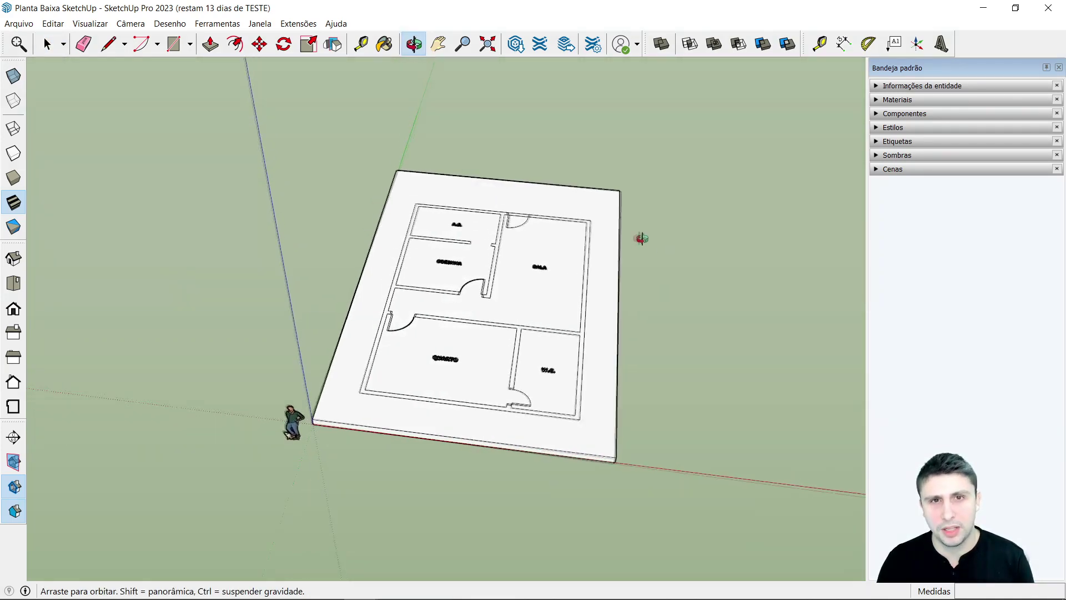
scroll(583, 270, up, 3)
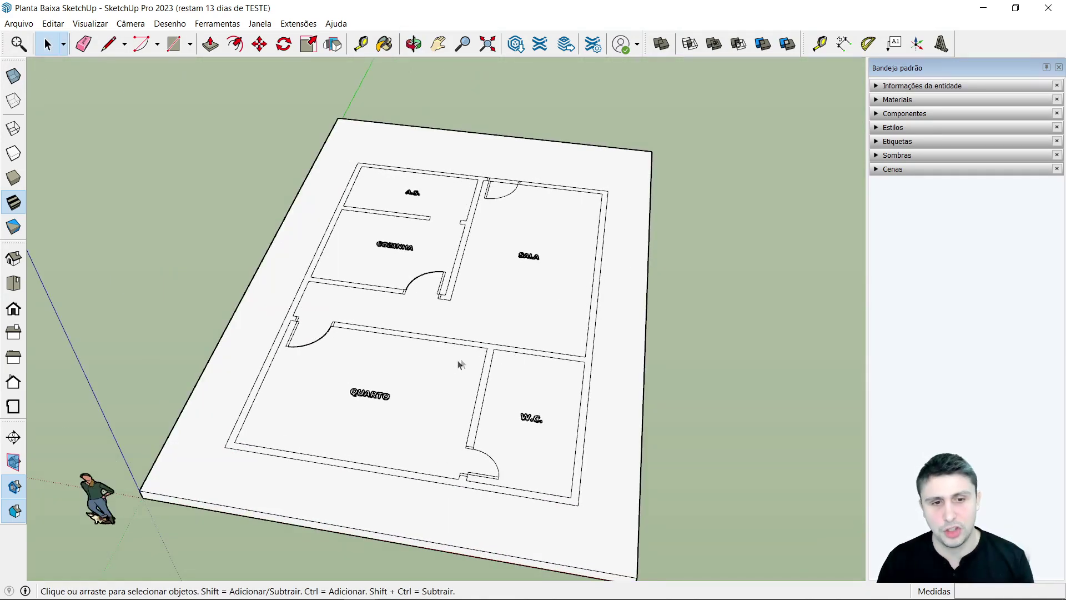
scroll(433, 378, up, 1)
scroll(413, 417, up, 1)
scroll(425, 402, up, 1)
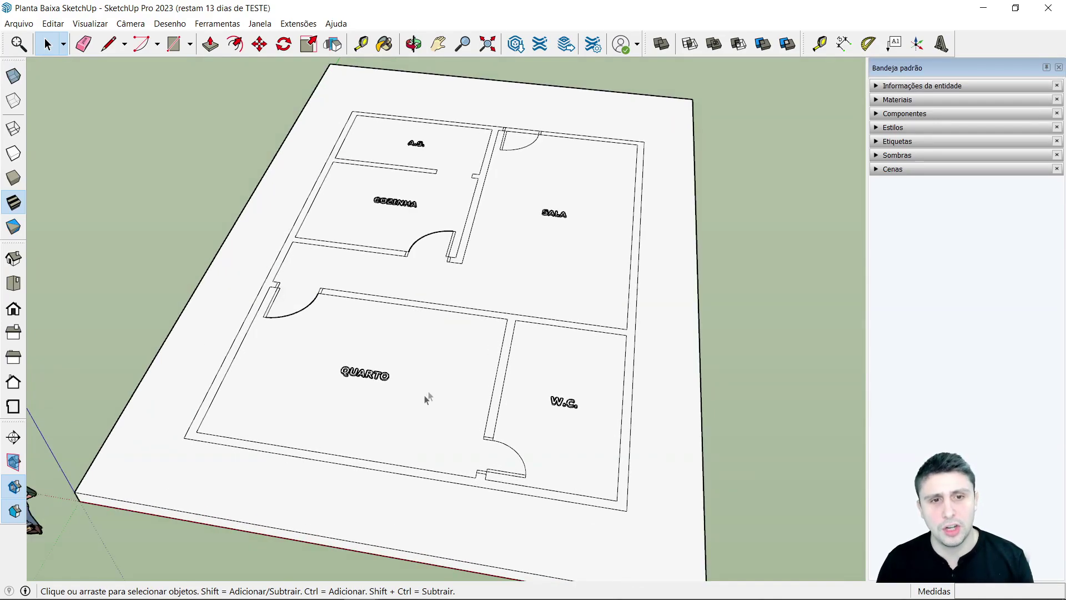
click(210, 44)
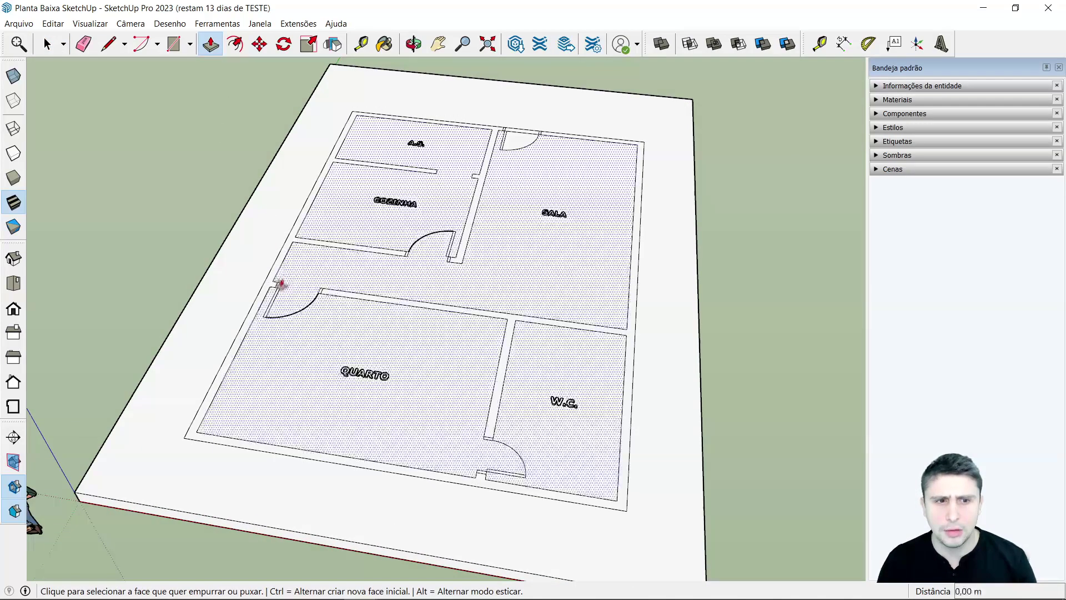
click(279, 261)
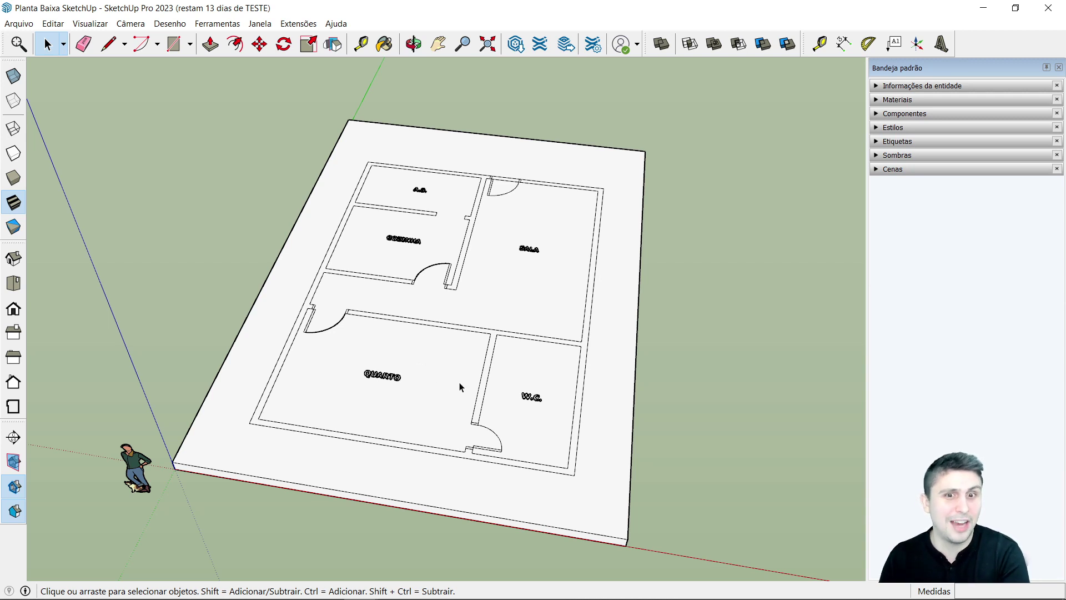
Orbit and zoom around the slab, then switch to the Top view of the whole plan.
middle_drag(457, 387, 493, 361)
scroll(422, 350, up, 2)
scroll(419, 348, up, 2)
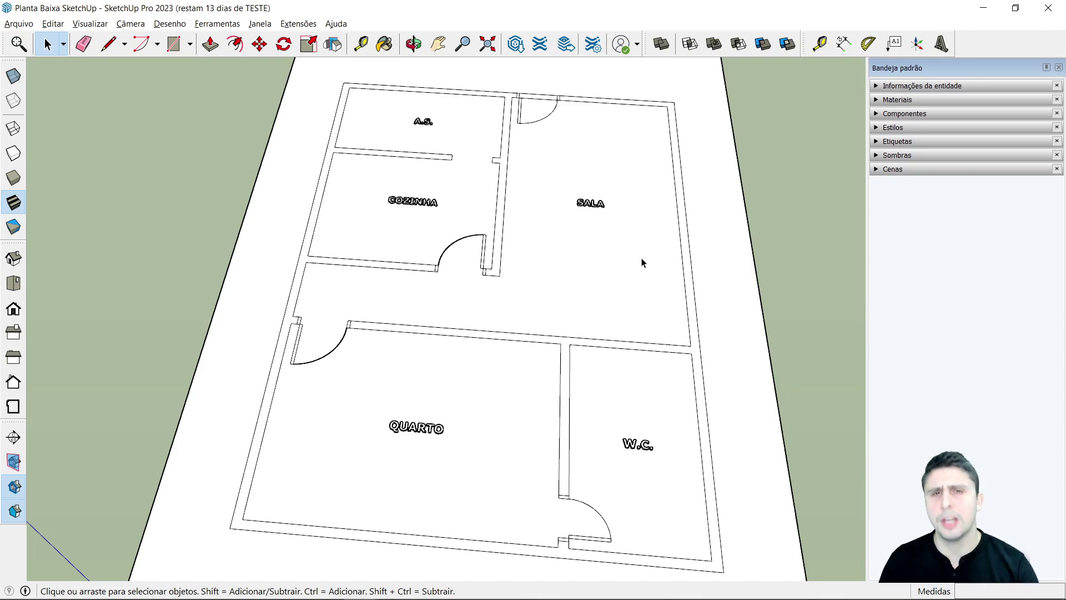
scroll(545, 232, down, 2)
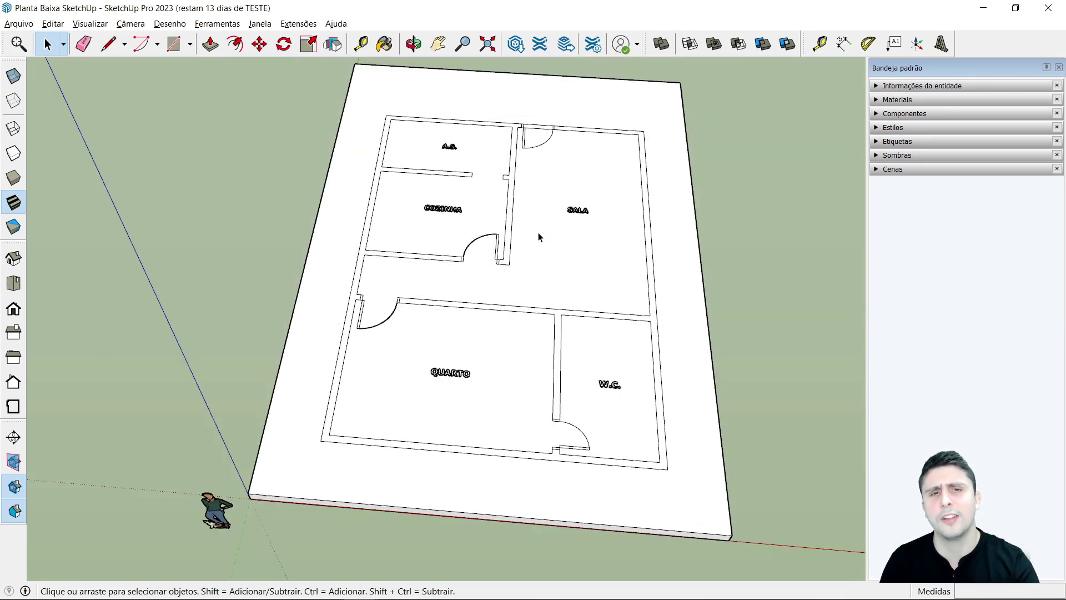
key(o)
mouse_move(614, 316)
mouse_down()
mouse_move(571, 286)
mouse_move(581, 256)
mouse_move(592, 258)
mouse_up()
key(space)
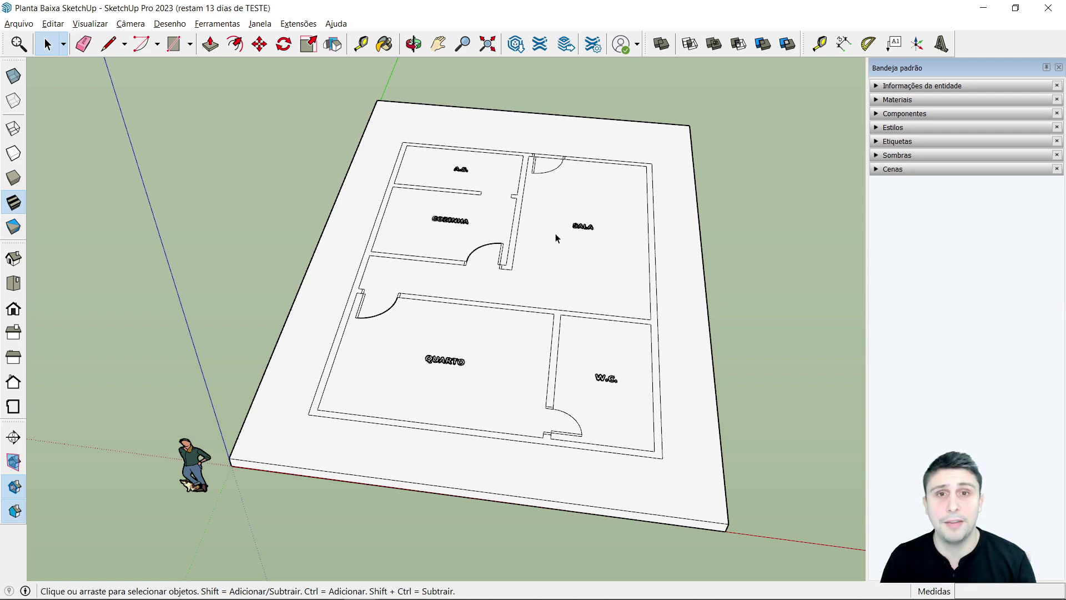
click(13, 284)
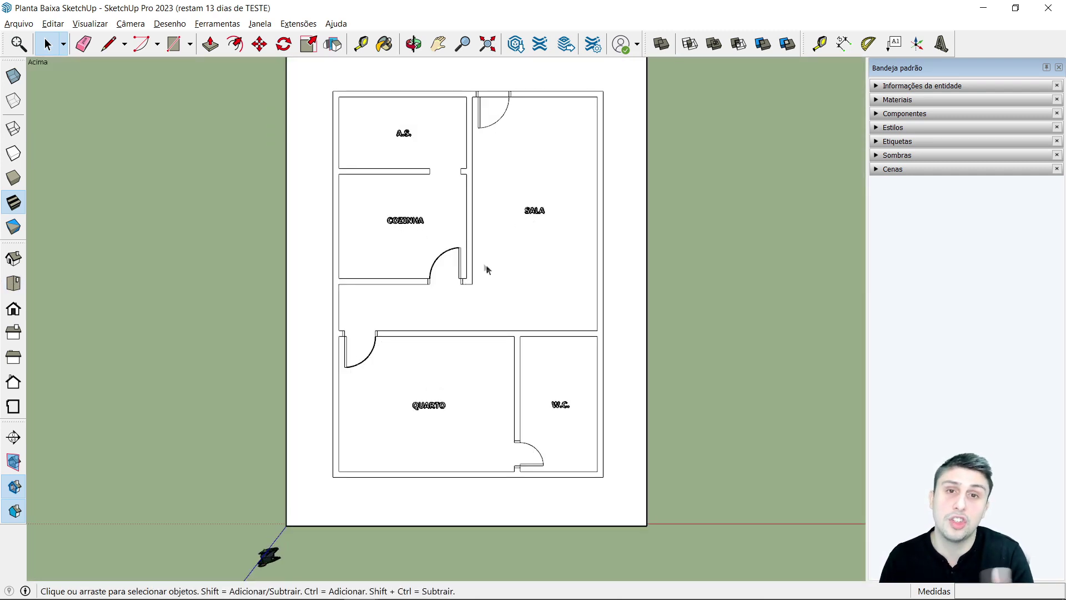
Orbit the floor plan back into a low, tilted perspective view.
key(o)
drag(742, 400, 630, 141)
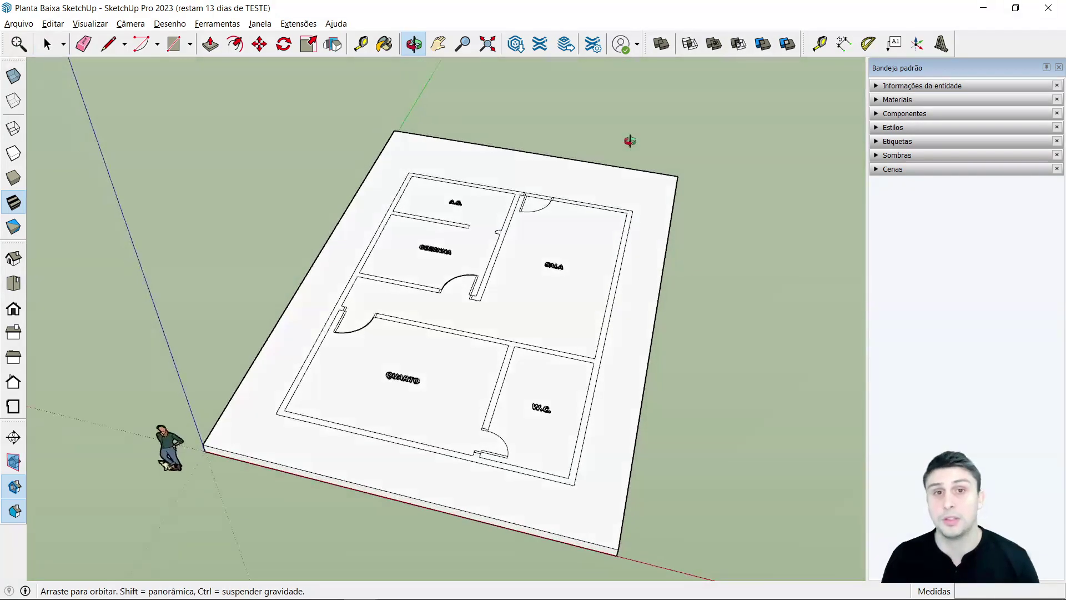
key(space)
key(o)
mouse_move(744, 380)
mouse_down()
mouse_move(709, 388)
mouse_move(675, 312)
mouse_move(735, 253)
mouse_move(765, 254)
mouse_move(792, 324)
mouse_move(754, 374)
mouse_move(744, 371)
mouse_up()
key(space)
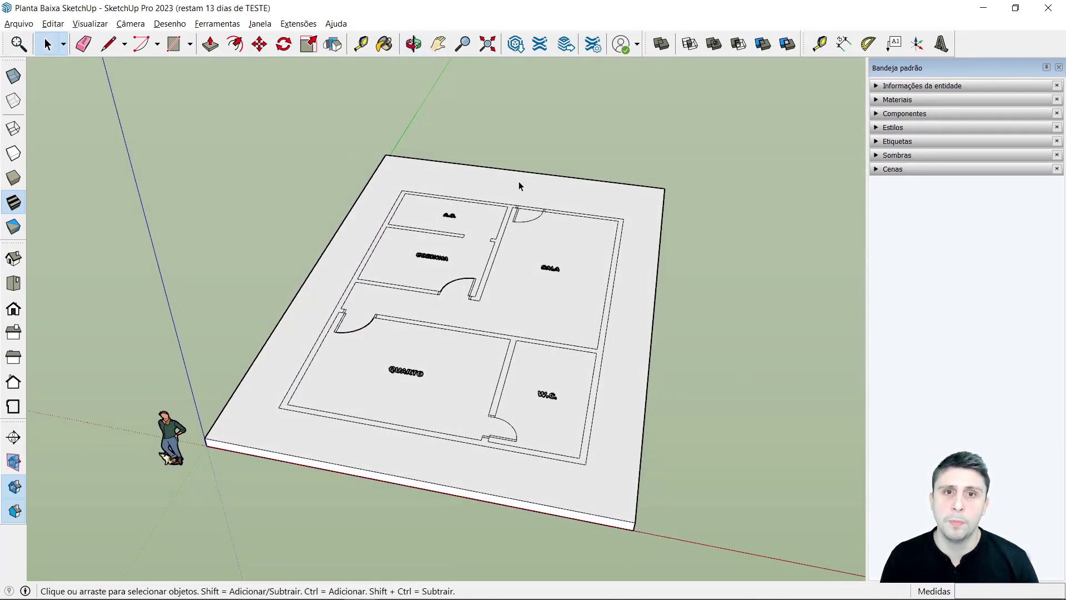
key(o)
mouse_move(710, 300)
mouse_down()
mouse_move(578, 262)
mouse_move(709, 236)
mouse_move(747, 300)
mouse_up()
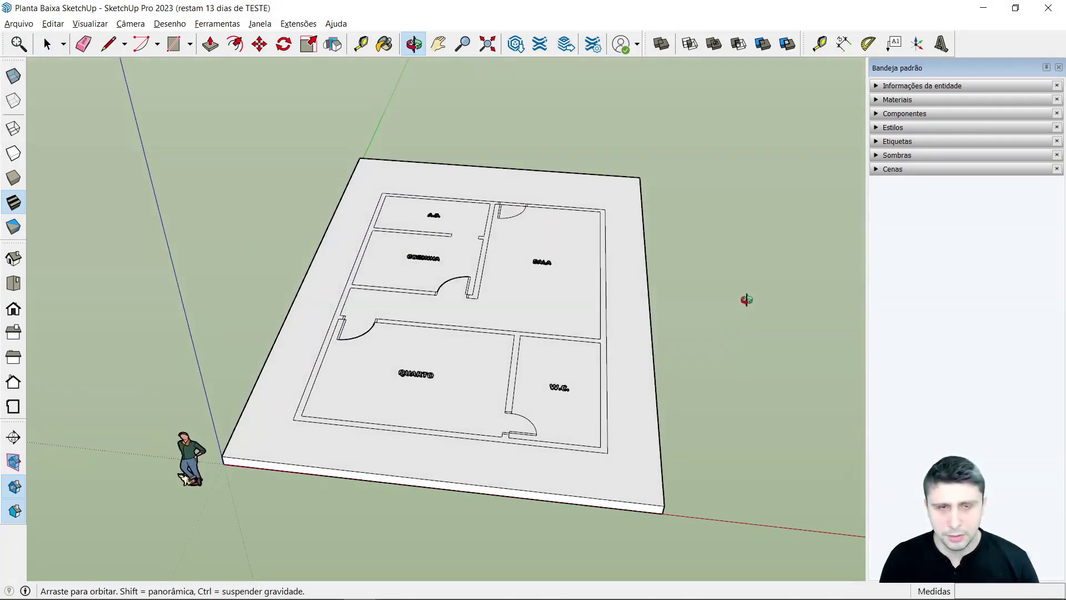
key(space)
Pan the plan to reposition it in the window, then tilt it slightly.
click(439, 44)
mouse_move(714, 243)
mouse_down()
mouse_move(604, 278)
mouse_move(766, 160)
mouse_up()
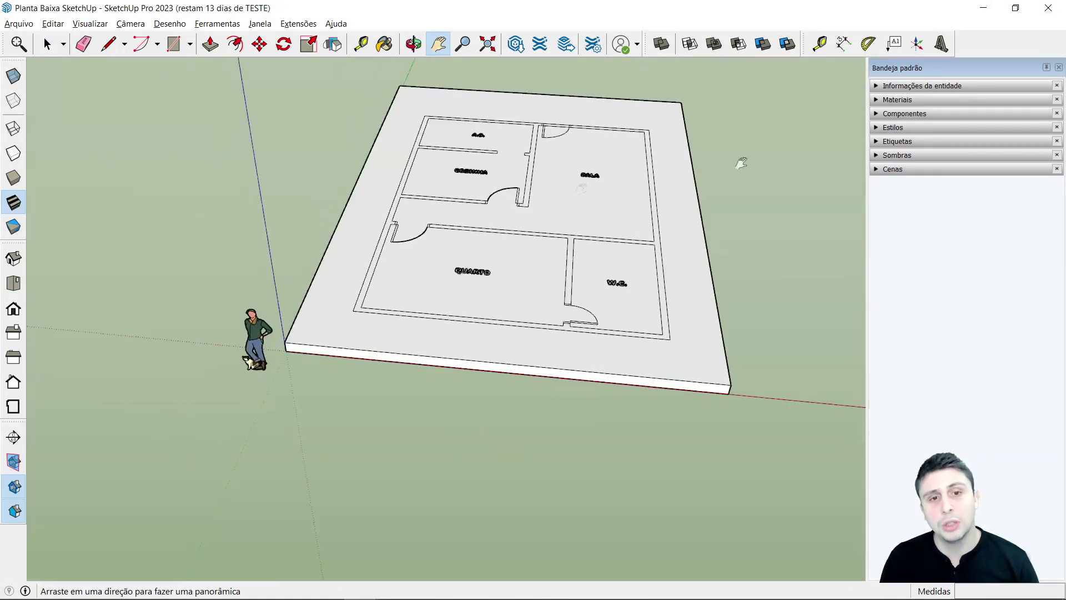
drag(235, 309, 126, 384)
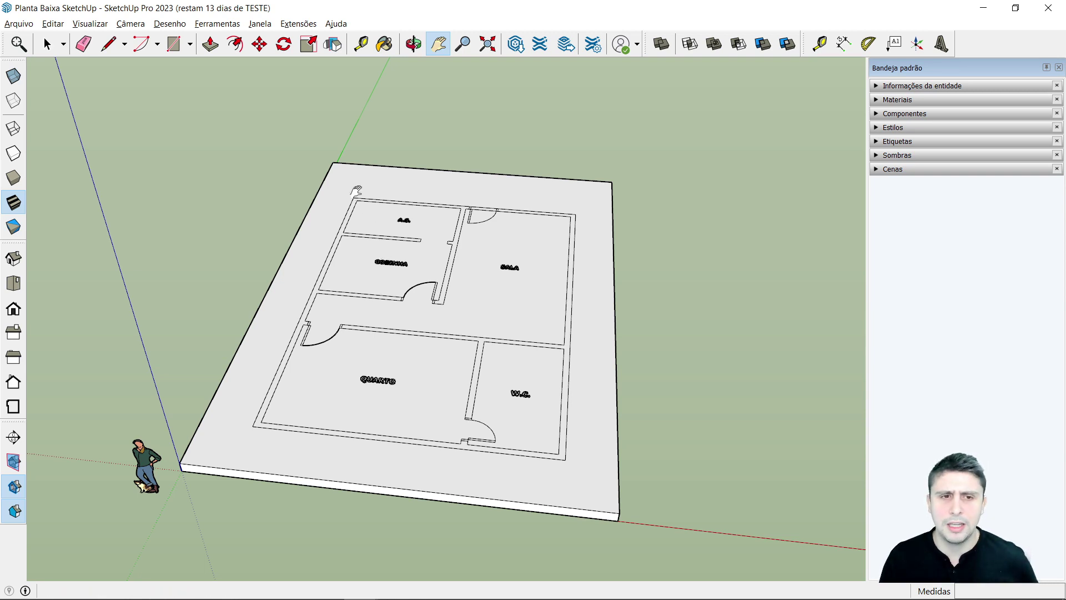
key(space)
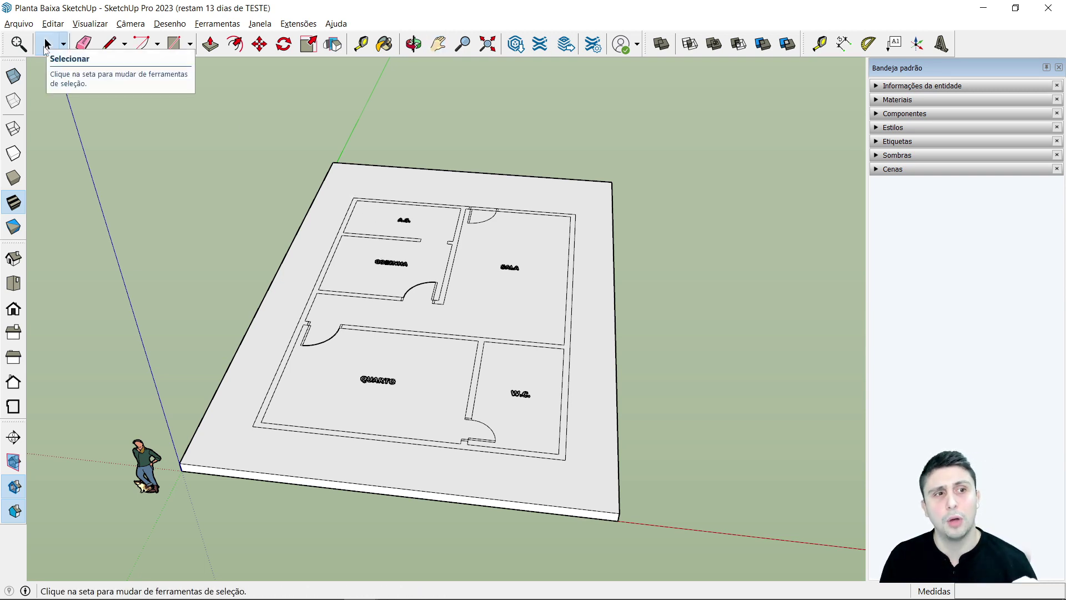
click(48, 49)
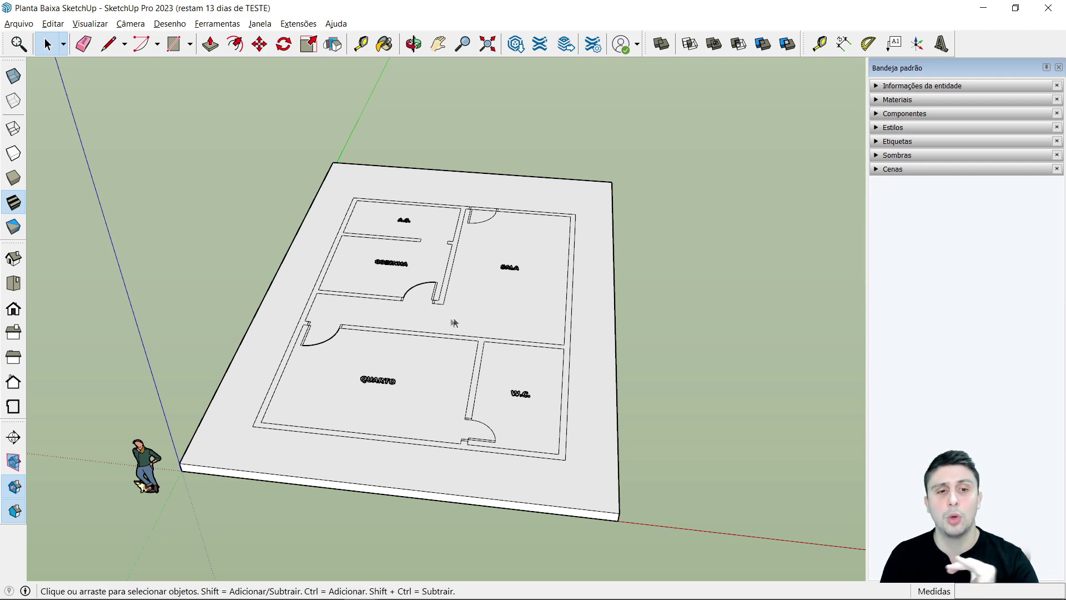
mouse_move(499, 345)
middle_down()
mouse_move(554, 422)
mouse_move(473, 312)
middle_up()
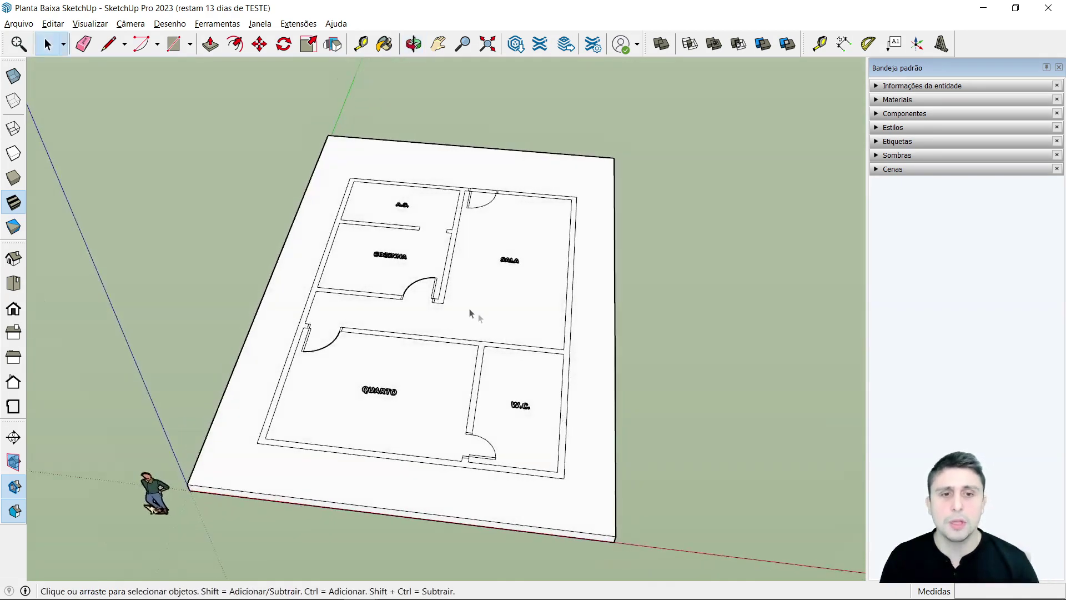
scroll(448, 322, up, 3)
scroll(418, 331, up, 2)
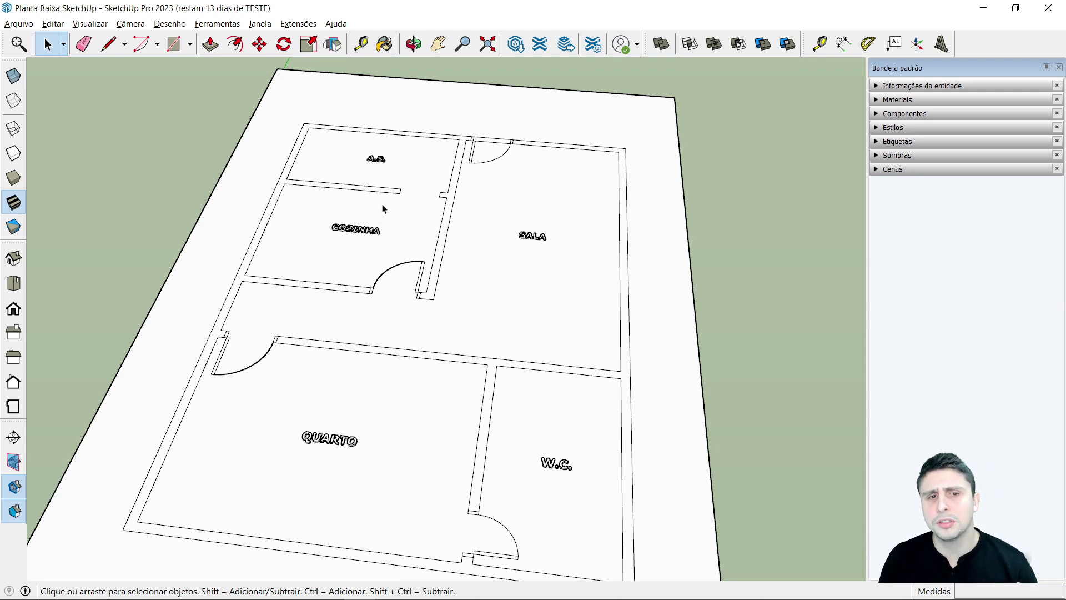
scroll(396, 184, down, 2)
scroll(438, 210, down, 2)
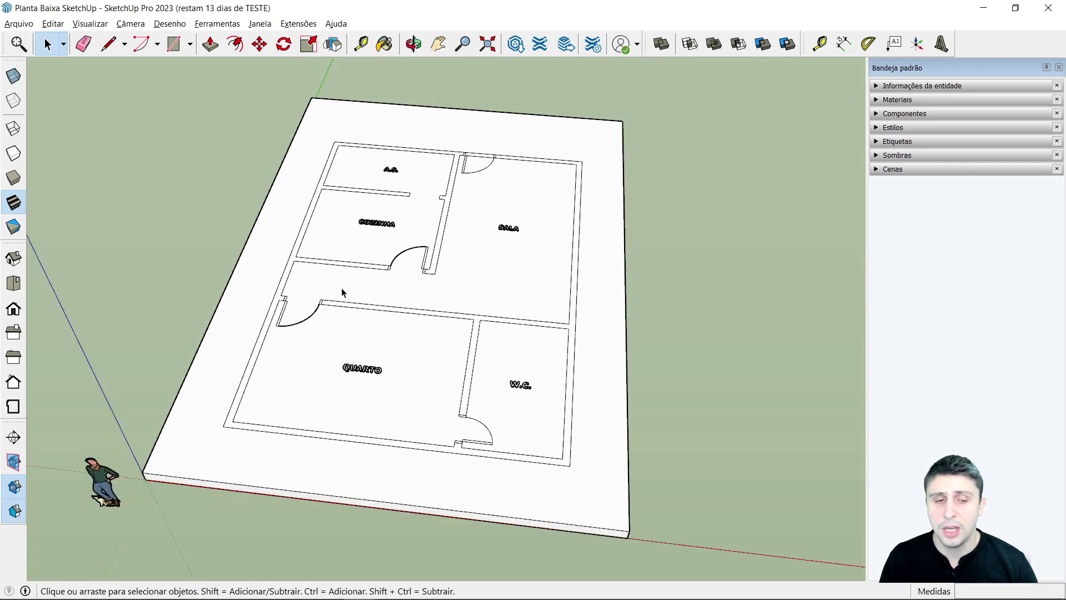
middle_drag(344, 344, 362, 442)
scroll(361, 445, up, 2)
scroll(357, 442, up, 1)
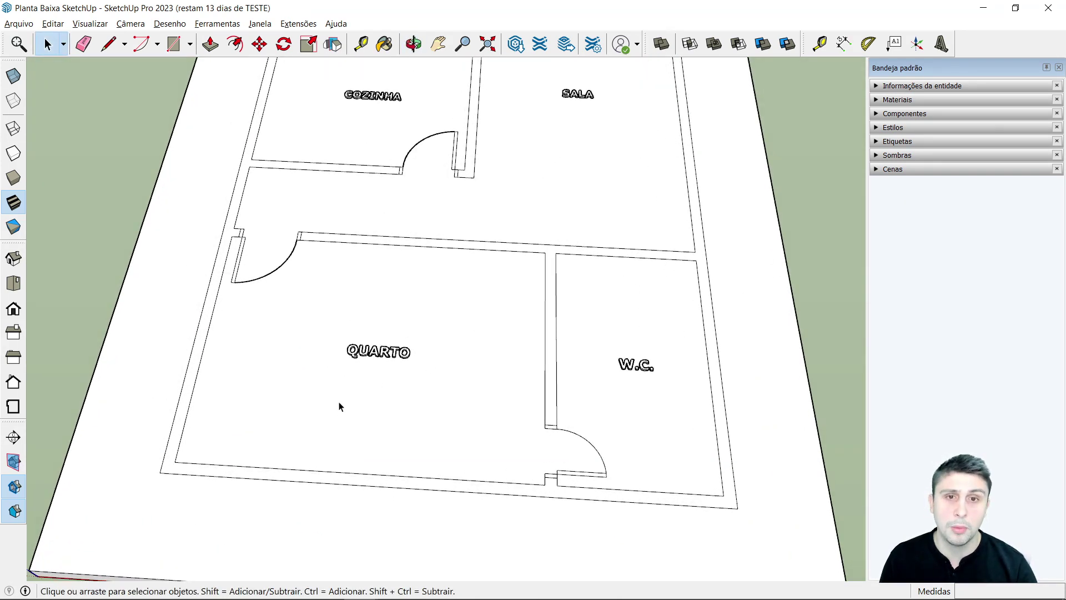
scroll(155, 418, up, 1)
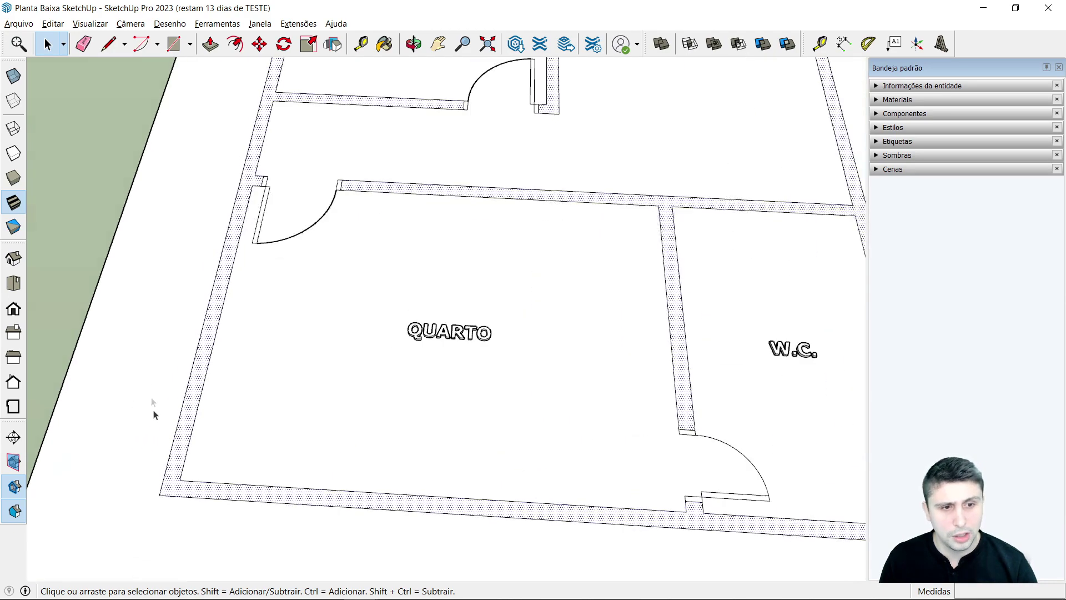
scroll(261, 358, down, 1)
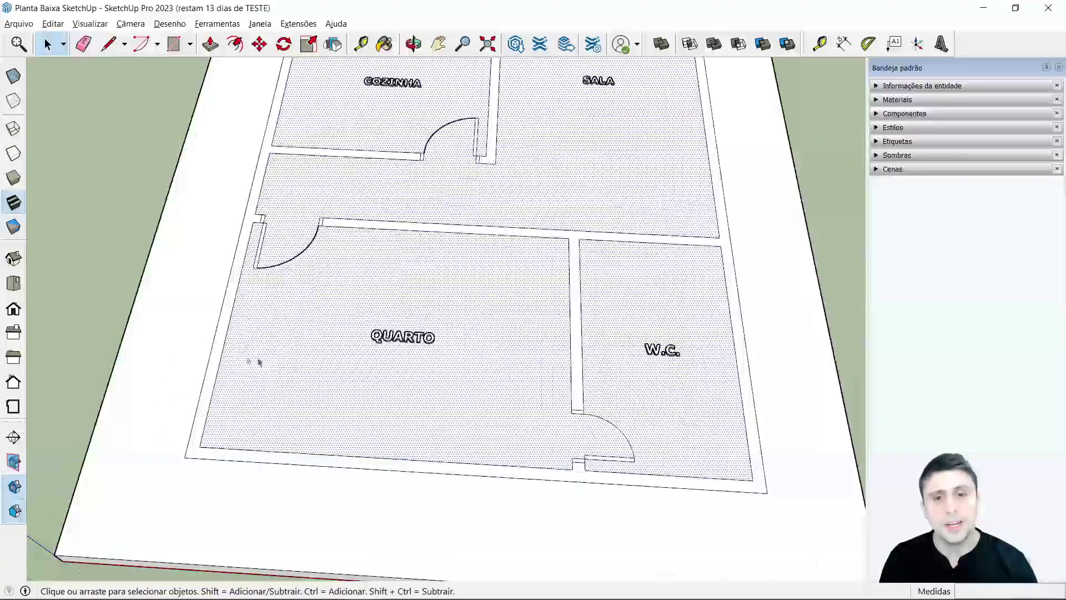
scroll(264, 359, down, 1)
click(758, 321)
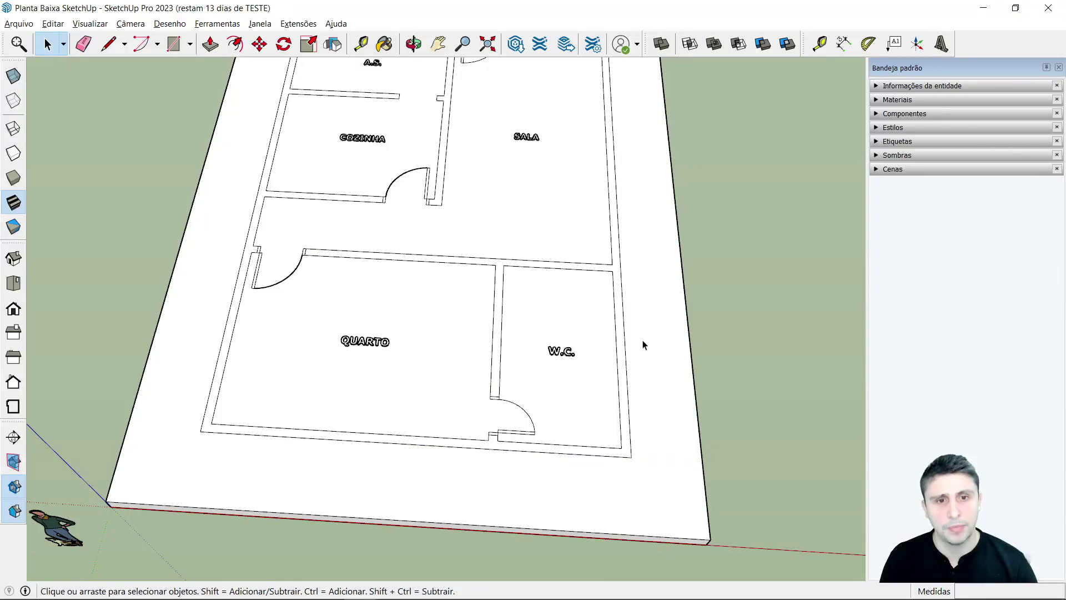
scroll(522, 454, up, 1)
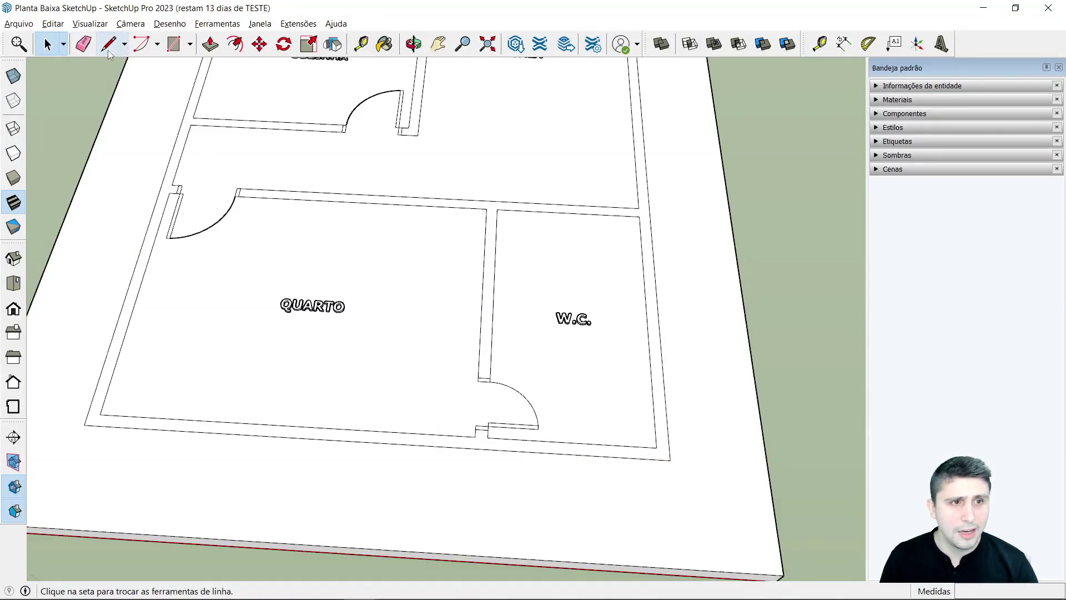
Draw lines closing the door jamb and the QUARTO door opening.
click(109, 44)
scroll(502, 417, up, 3)
click(532, 485)
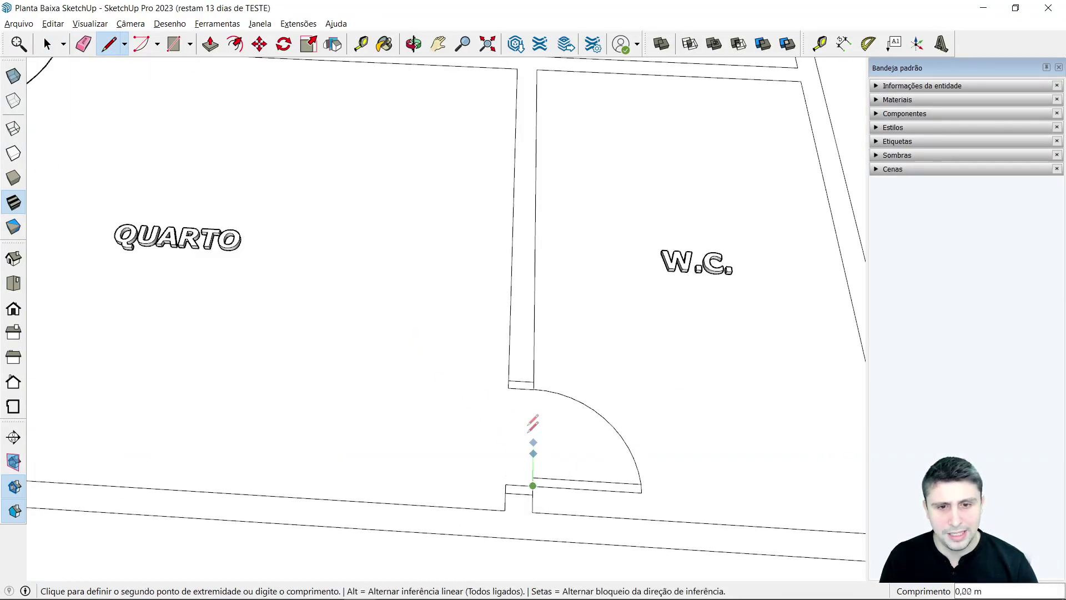
click(534, 388)
middle_drag(533, 391, 107, 152)
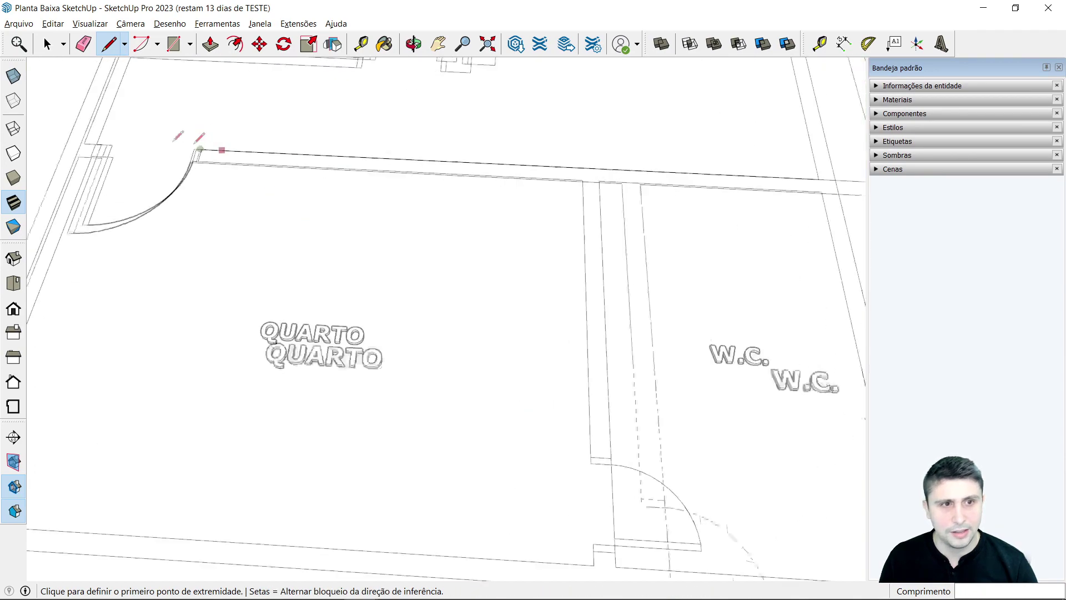
click(84, 160)
click(197, 161)
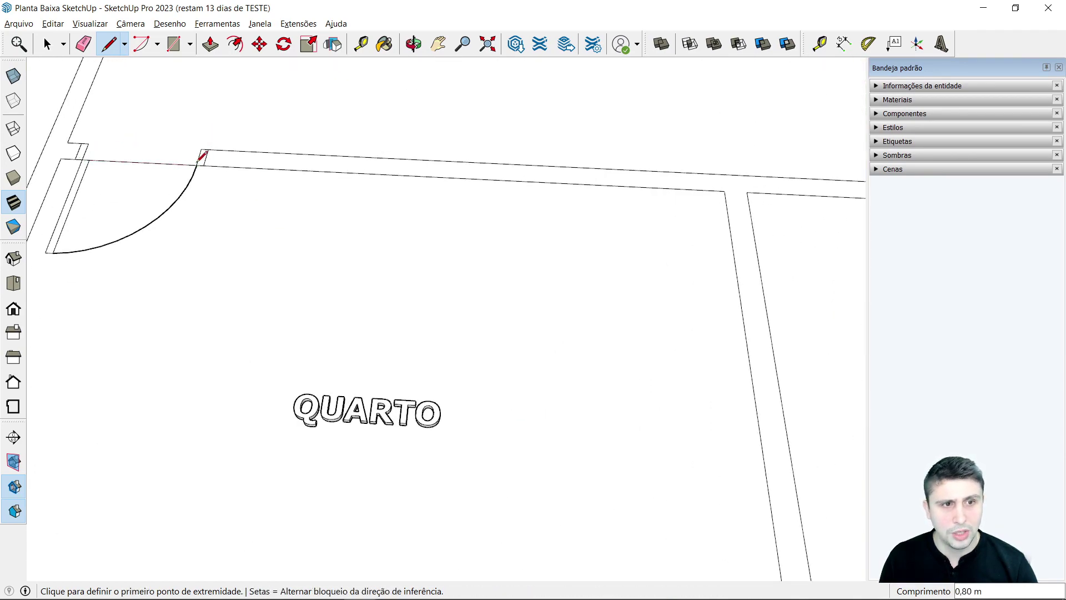
scroll(248, 190, down, 3)
scroll(247, 190, down, 1)
key(space)
Check which floor faces are connected by selecting them, then clear the selection.
triple_click(558, 355)
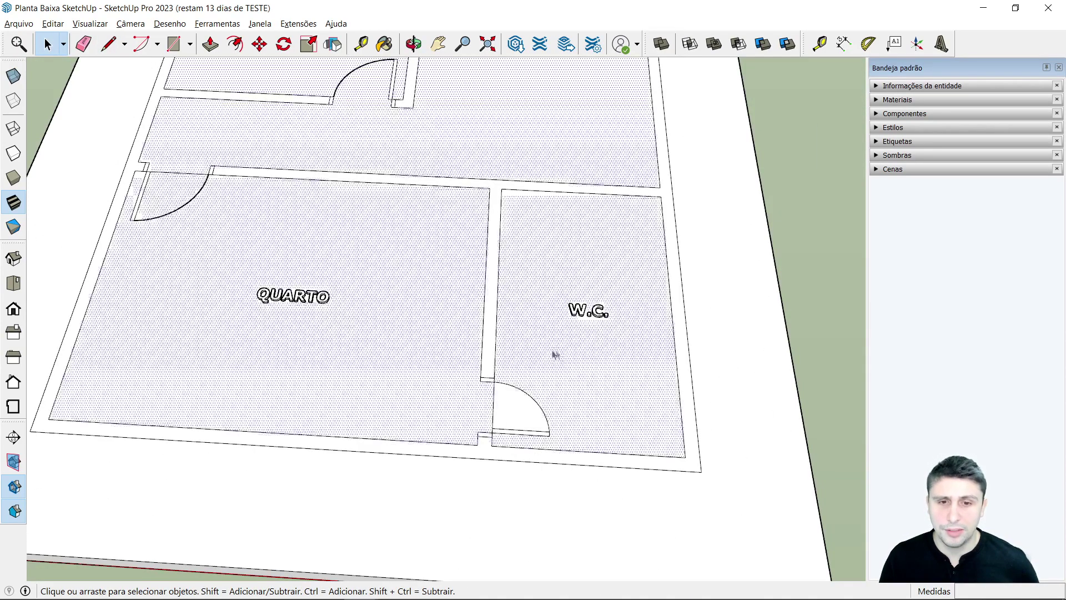
click(507, 409)
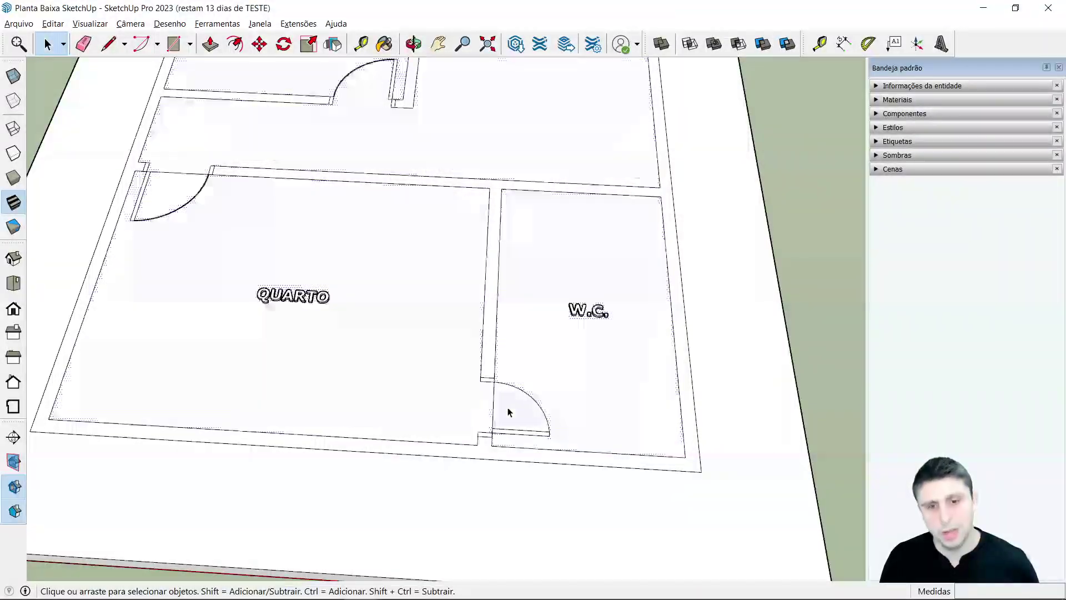
triple_click(339, 358)
scroll(383, 340, down, 3)
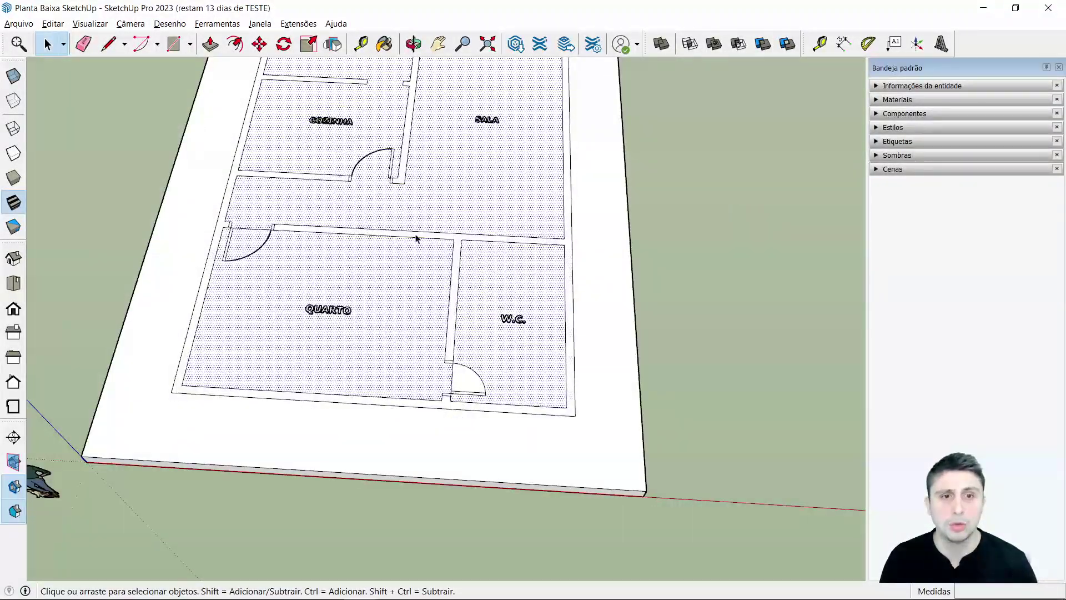
click(416, 238)
Draw a 0,80 m line across the kitchen doorway.
key(l)
scroll(378, 158, up, 3)
scroll(375, 164, up, 3)
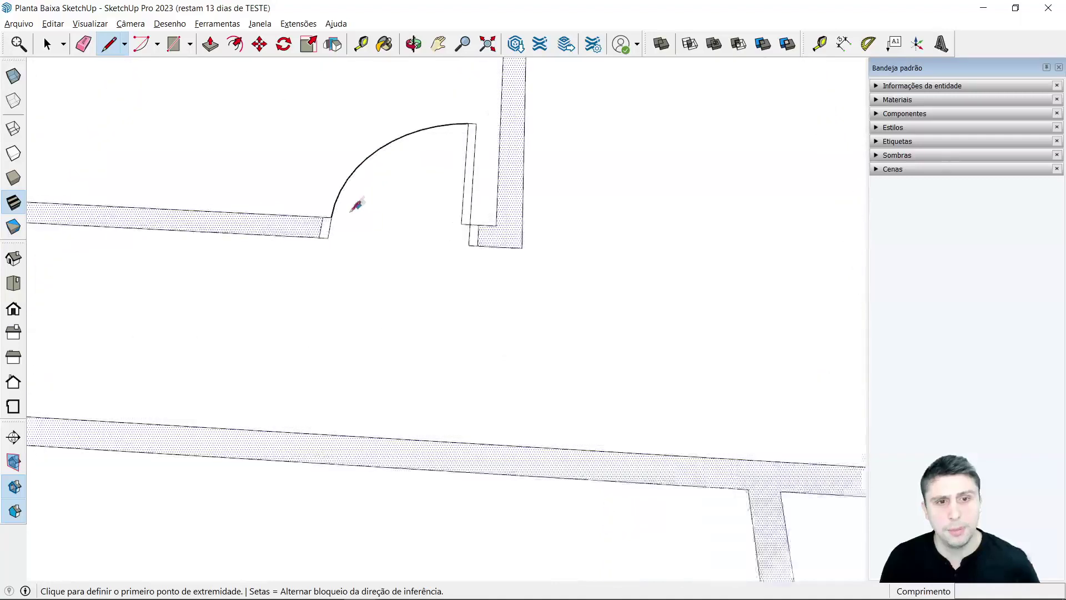
click(332, 216)
click(471, 224)
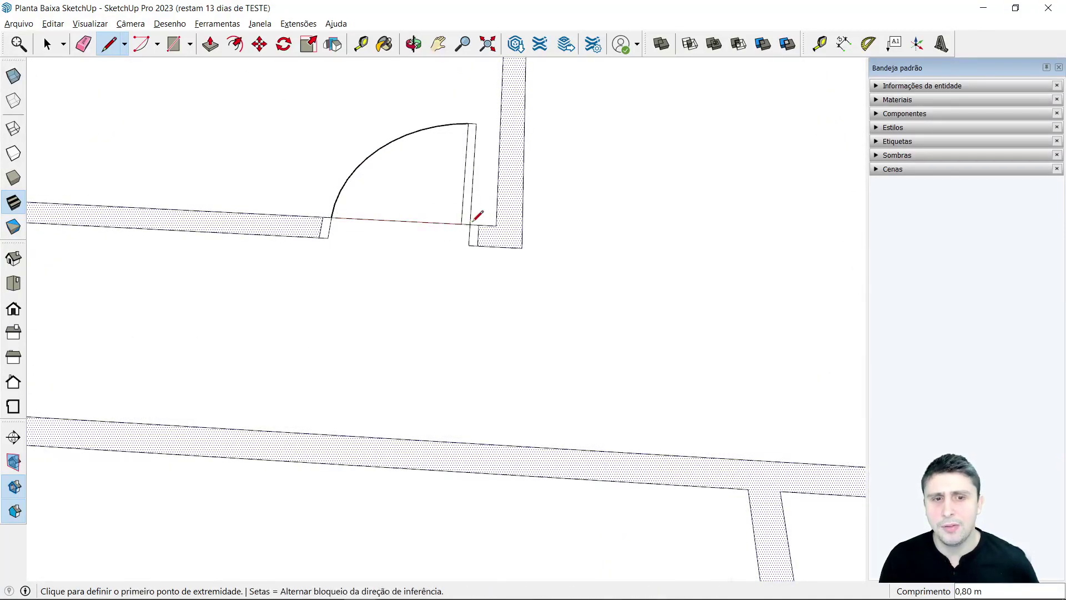
scroll(451, 289, down, 5)
key(space)
Select the room floor faces, including the W.C. floor.
scroll(458, 317, down, 1)
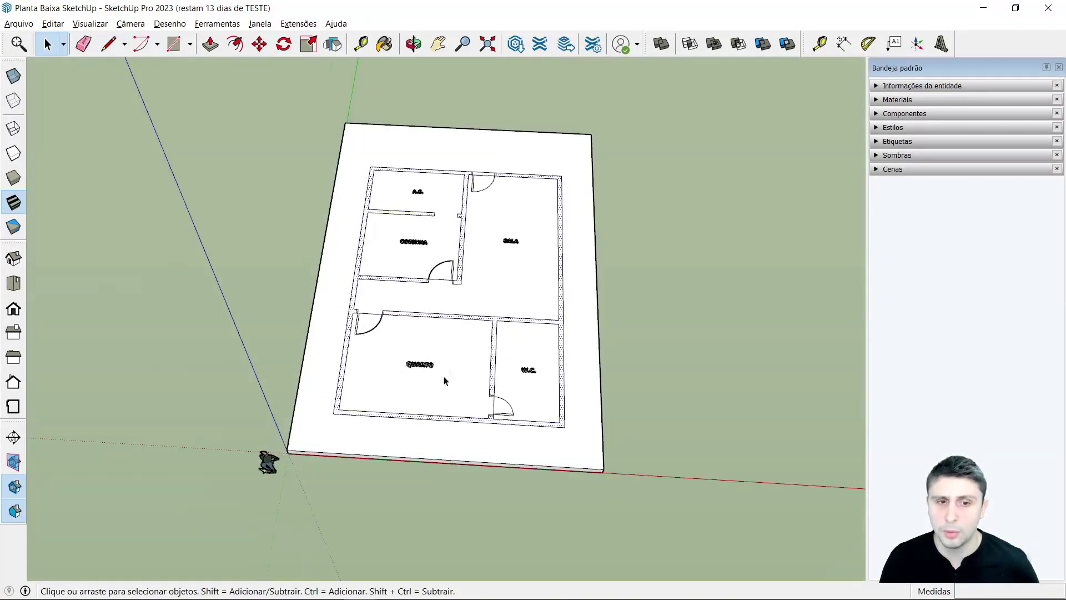
scroll(445, 379, up, 3)
scroll(392, 374, up, 2)
scroll(402, 369, up, 2)
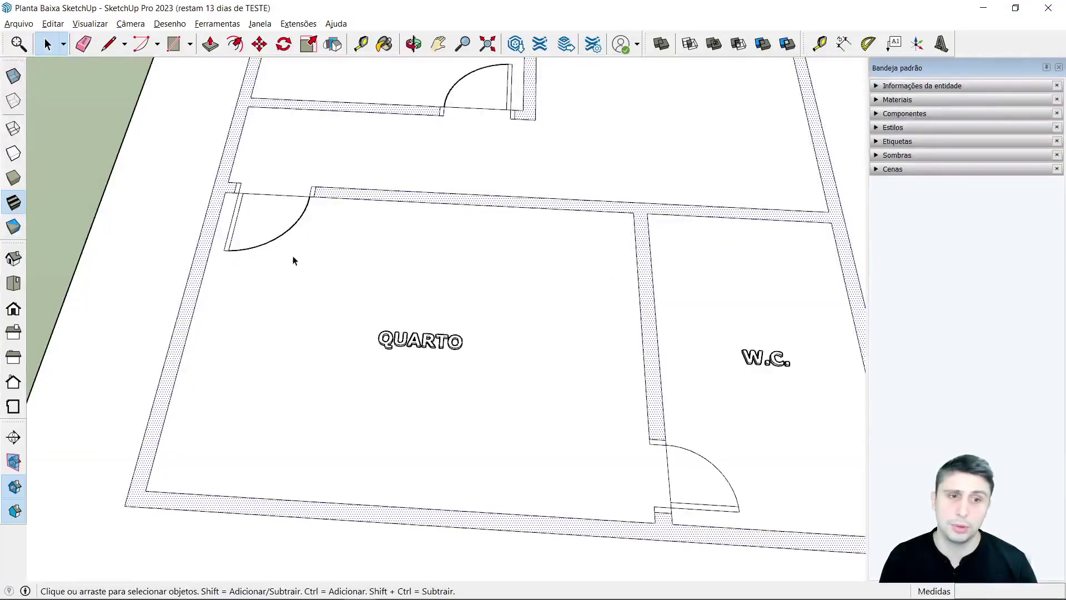
click(325, 266)
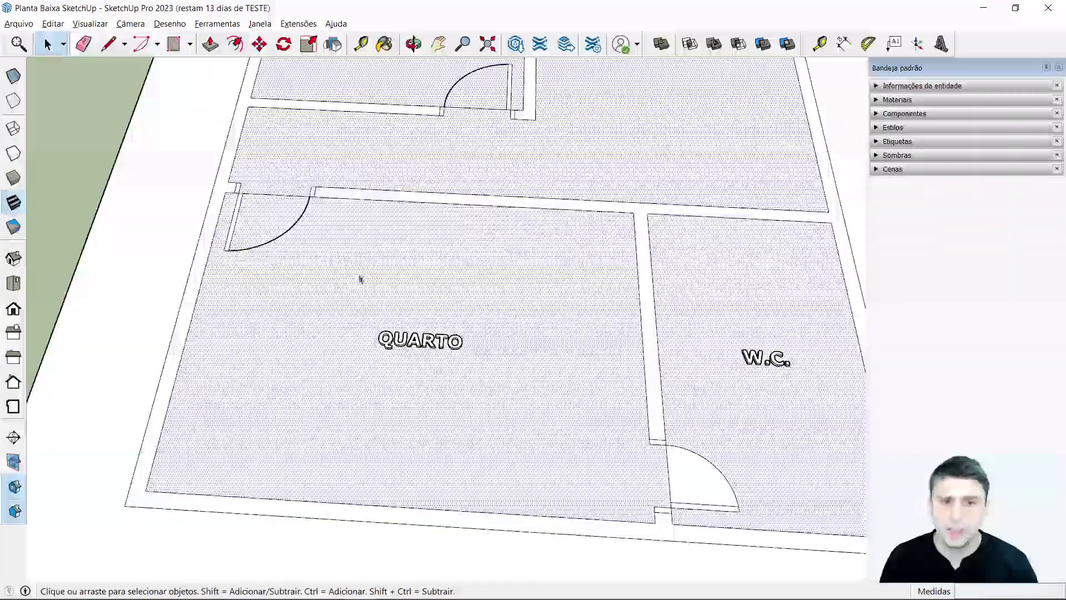
scroll(360, 395, down, 2)
scroll(360, 396, down, 2)
scroll(555, 355, up, 3)
click(707, 369)
right_click(536, 332)
mouse_move(567, 398)
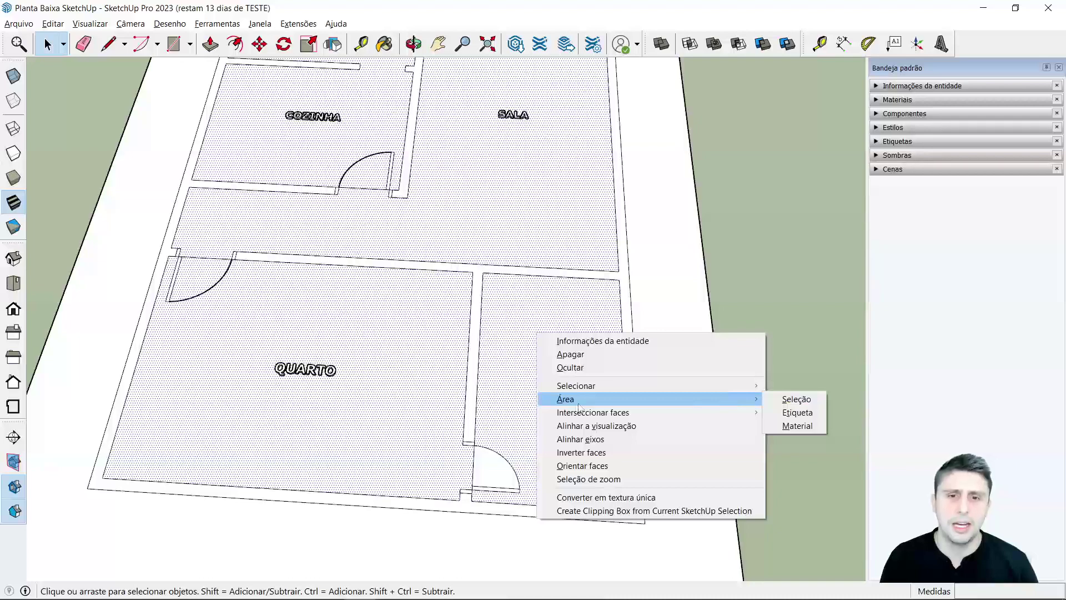
click(748, 306)
scroll(566, 325, down, 3)
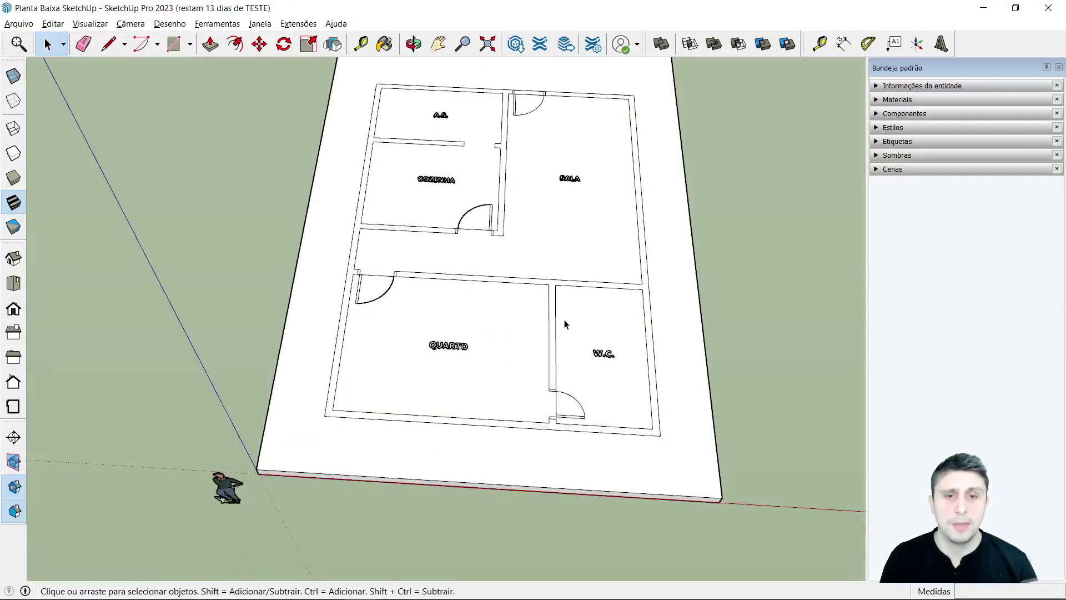
scroll(566, 325, down, 2)
mouse_move(565, 325)
middle_down()
mouse_move(583, 314)
mouse_move(566, 308)
middle_up()
scroll(566, 304, up, 2)
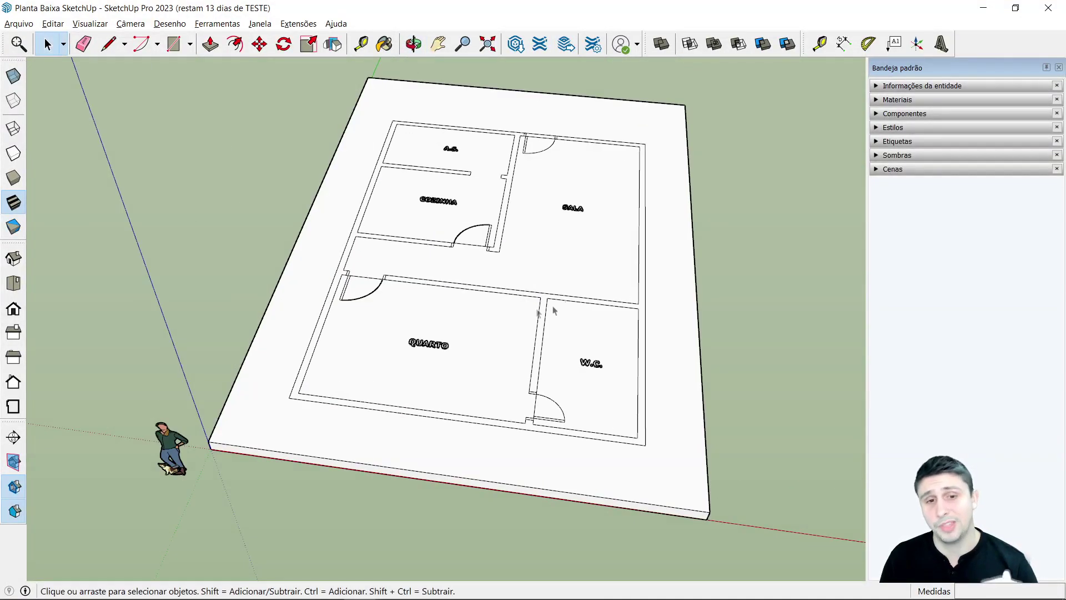
scroll(457, 318, up, 1)
scroll(347, 271, up, 1)
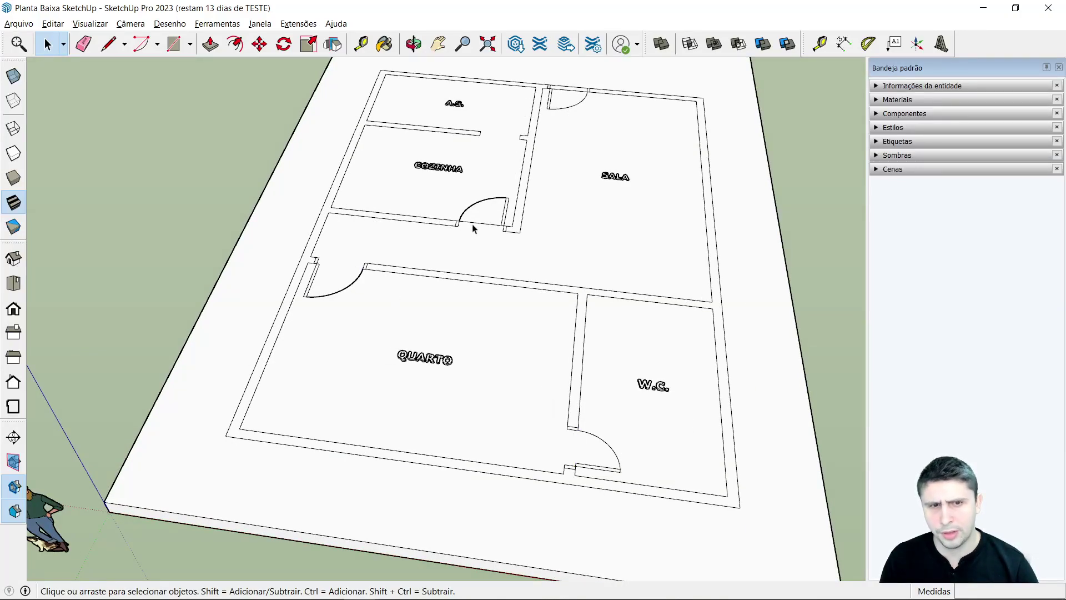
scroll(414, 275, down, 2)
middle_drag(526, 357, 510, 290)
scroll(535, 192, up, 1)
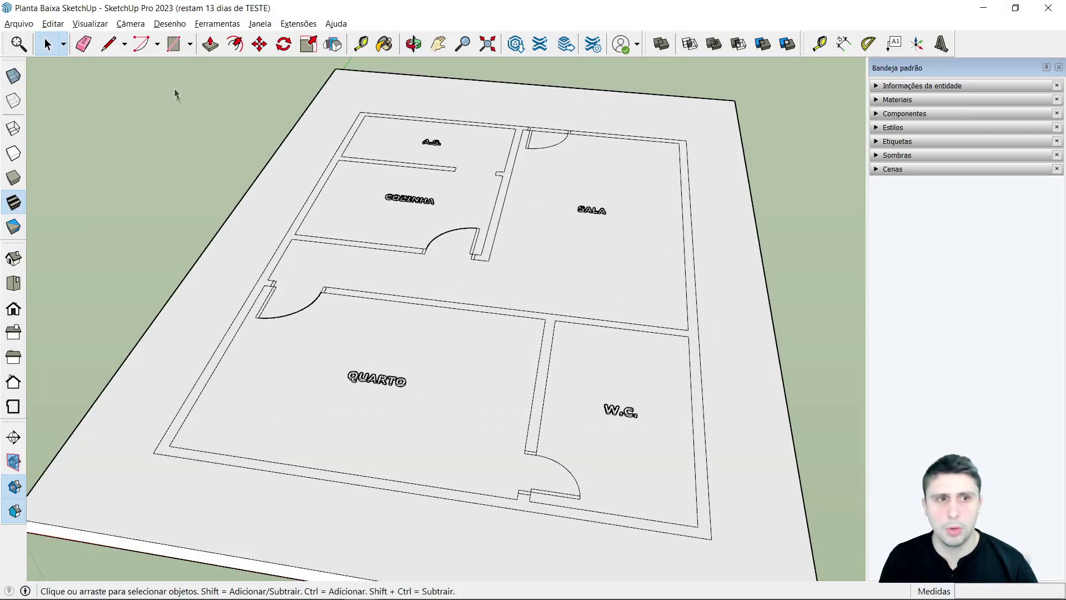
Push/Pull the wall outline up 3 m, then orbit to look down into the rooms.
click(210, 44)
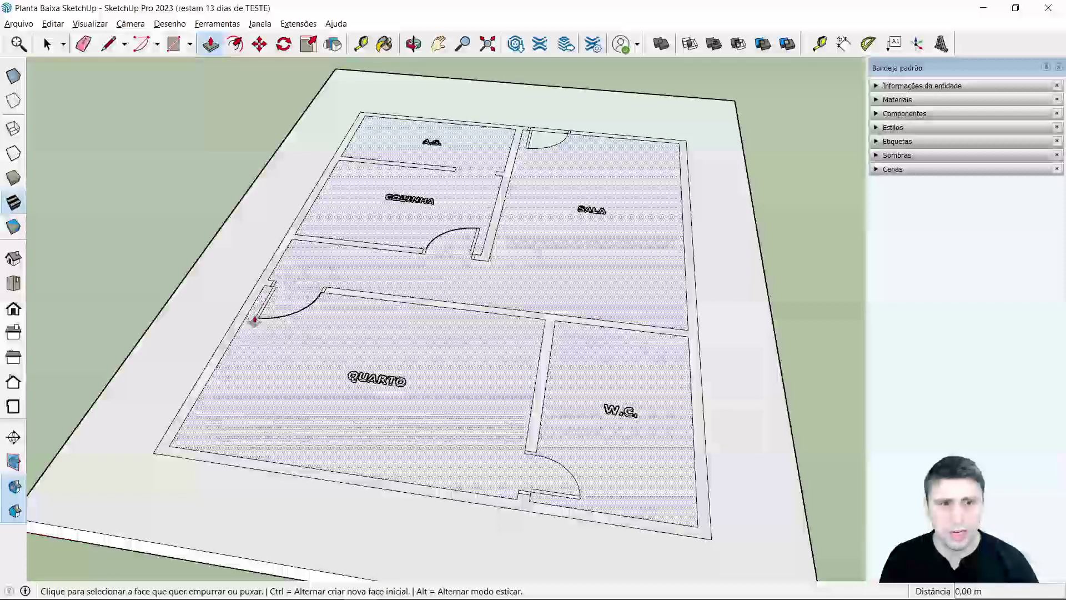
click(240, 323)
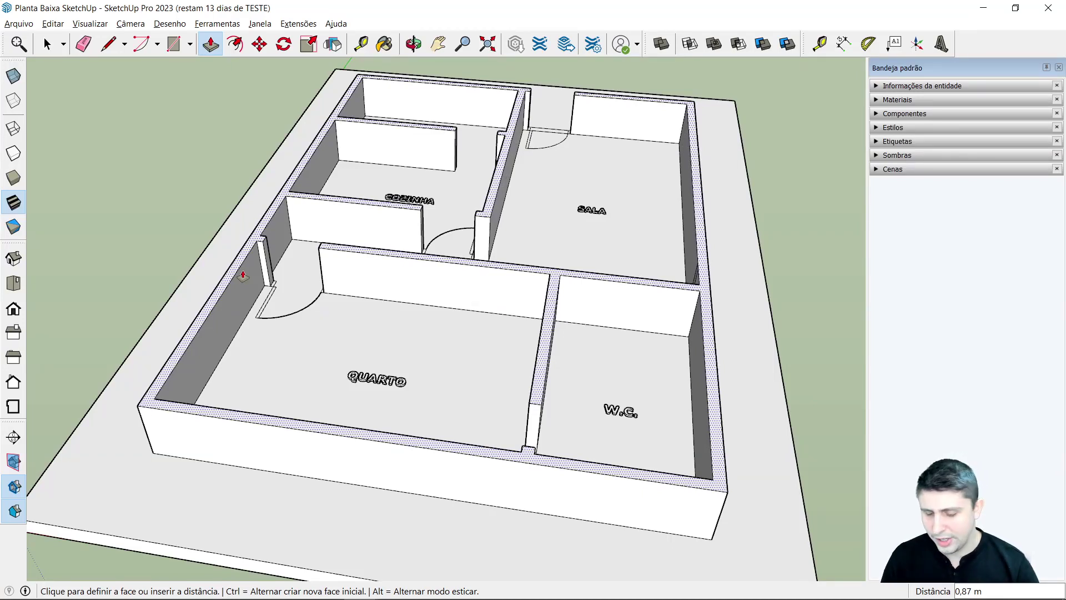
text(3,00)
key(Return)
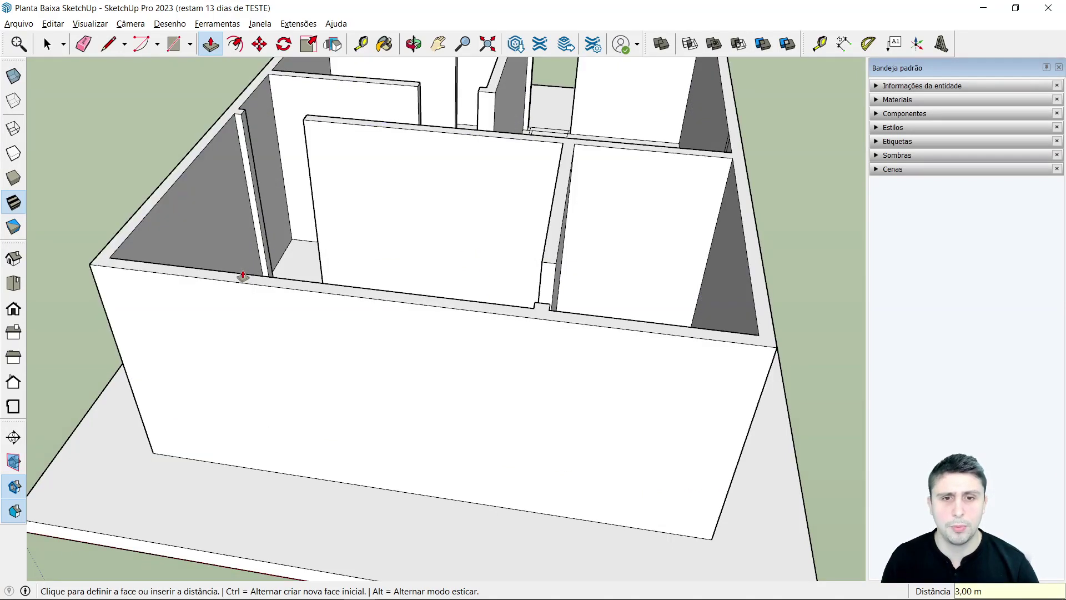
key(space)
middle_drag(243, 276, 499, 310)
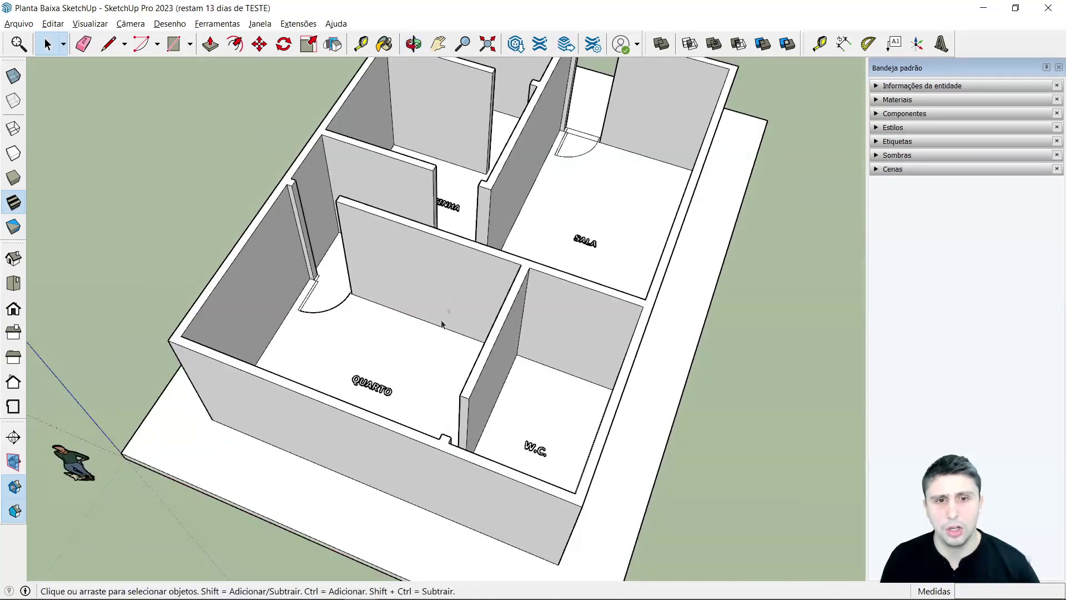
mouse_move(498, 311)
middle_down()
mouse_move(398, 341)
mouse_move(490, 319)
middle_up()
scroll(340, 328, up, 3)
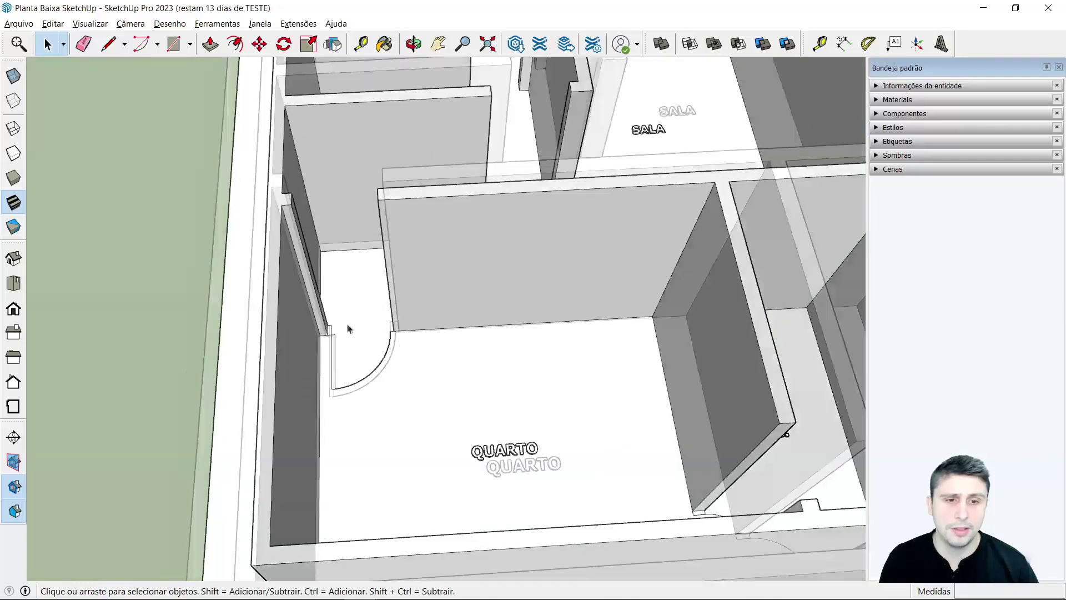
scroll(376, 337, up, 3)
scroll(377, 337, up, 2)
scroll(302, 333, up, 1)
scroll(278, 338, up, 1)
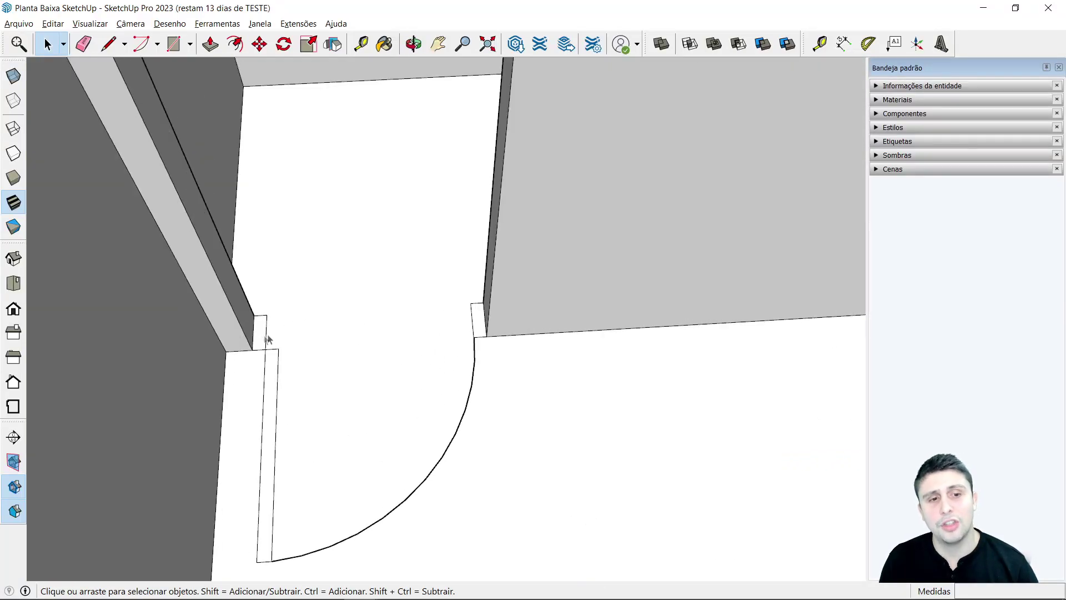
click(360, 44)
scroll(305, 285, up, 2)
scroll(222, 366, up, 2)
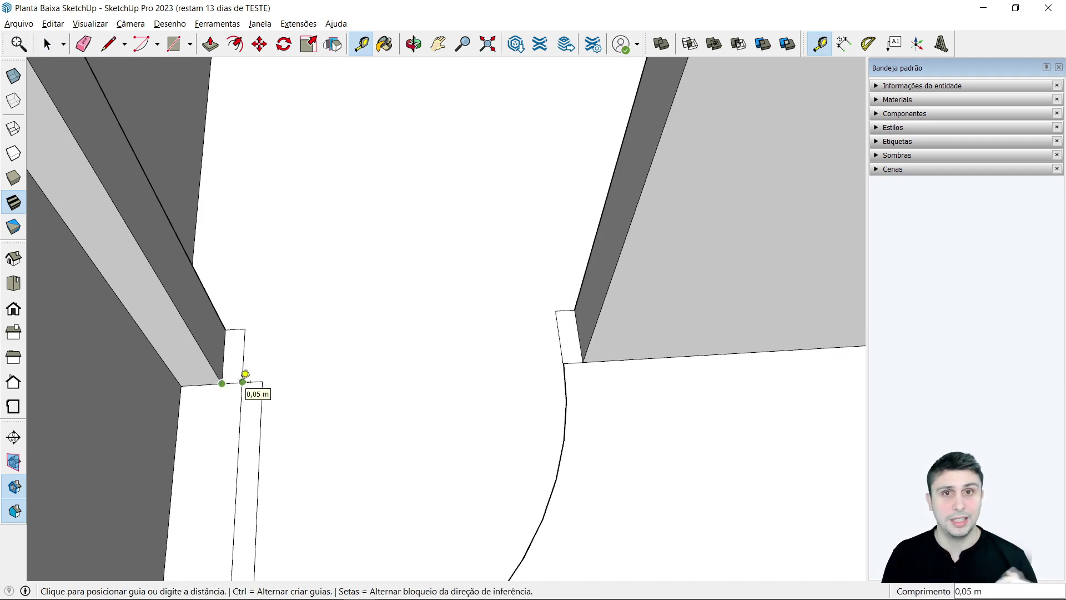
key(space)
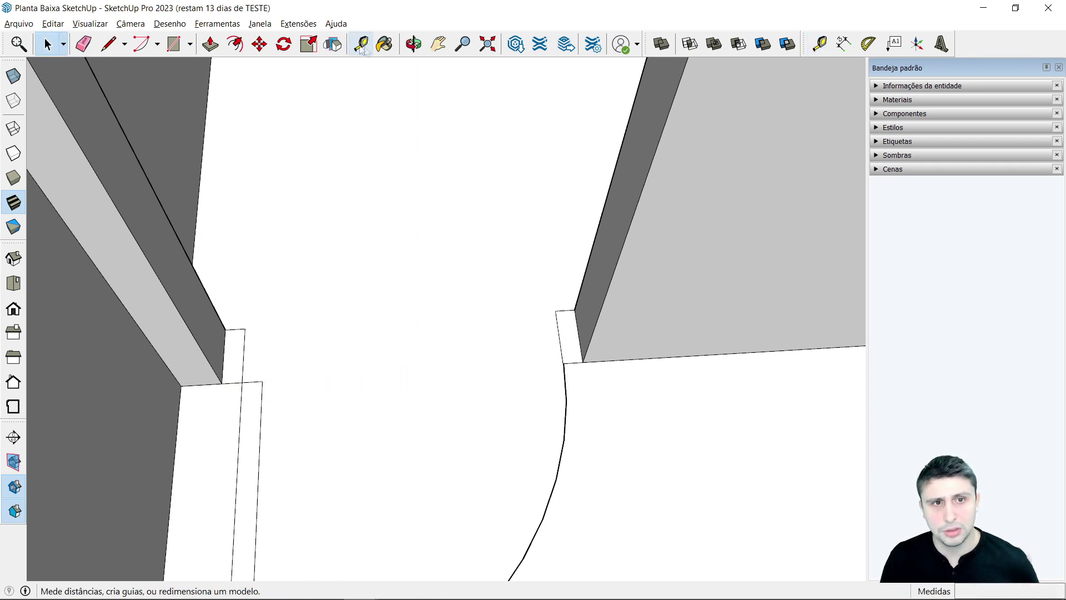
click(361, 44)
click(569, 356)
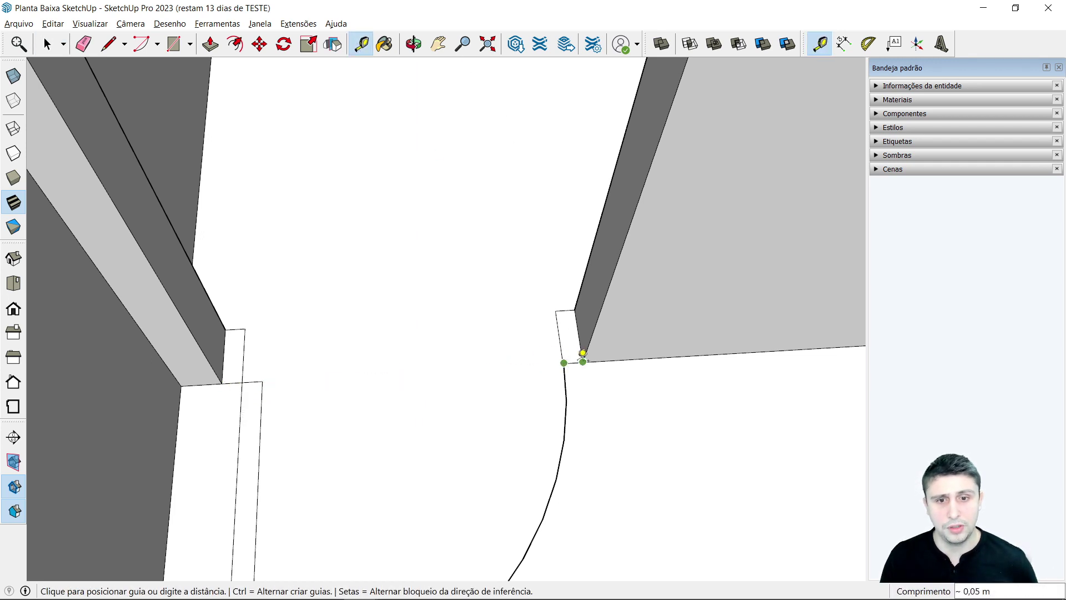
click(579, 357)
scroll(453, 353, down, 3)
key(space)
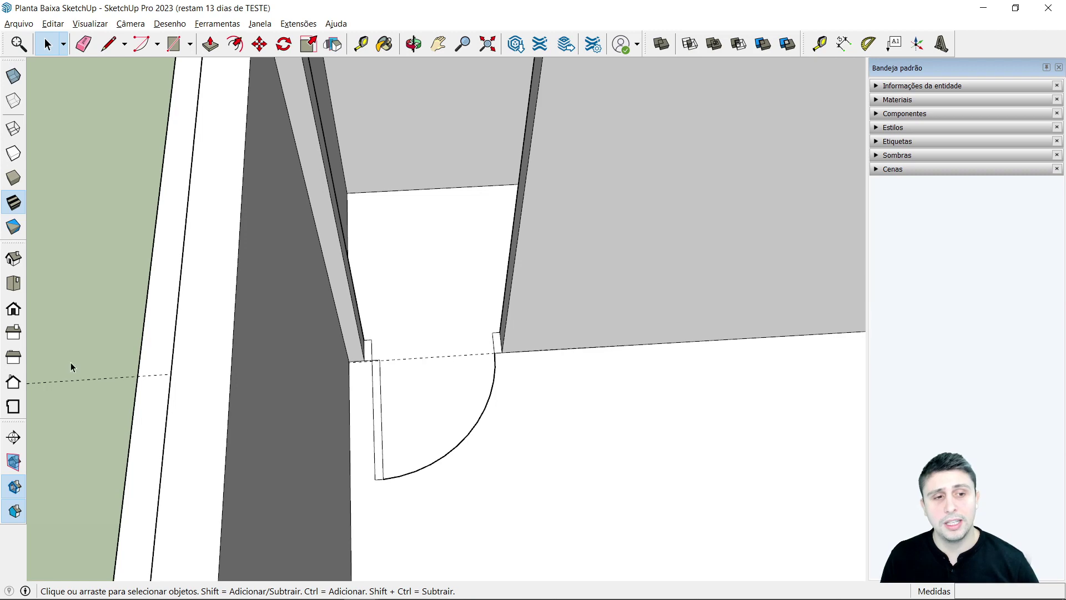
key(ctrl+z)
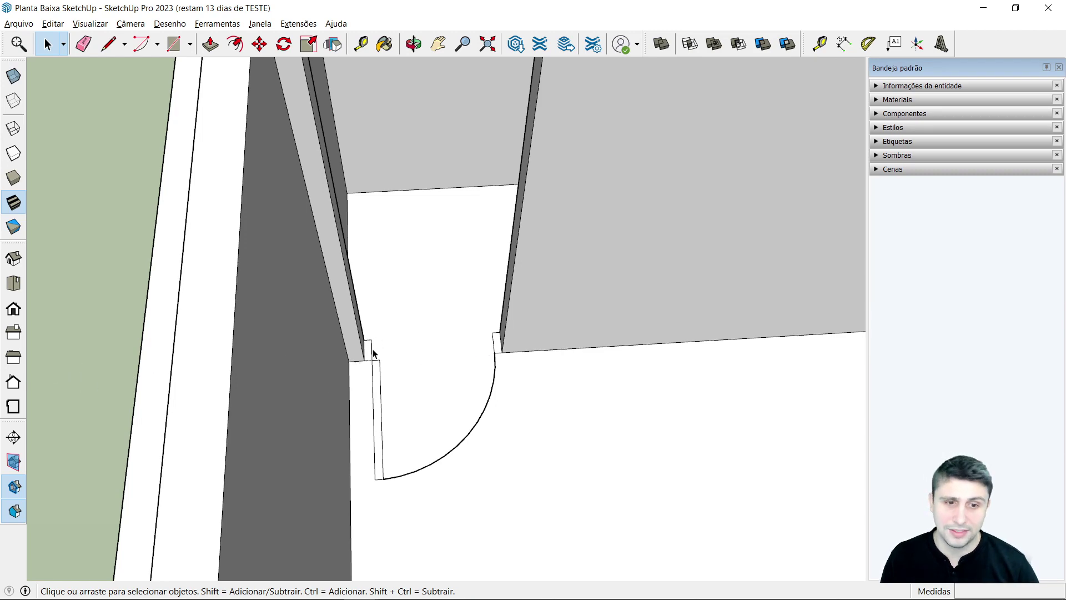
scroll(373, 353, down, 3)
scroll(369, 361, down, 2)
scroll(400, 355, up, 3)
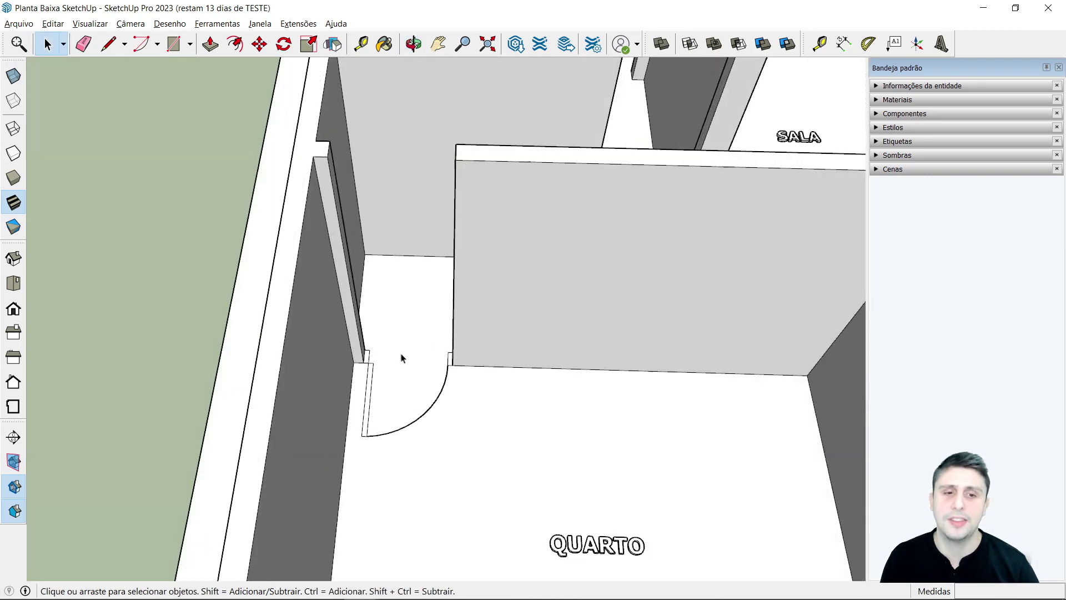
scroll(402, 357, up, 2)
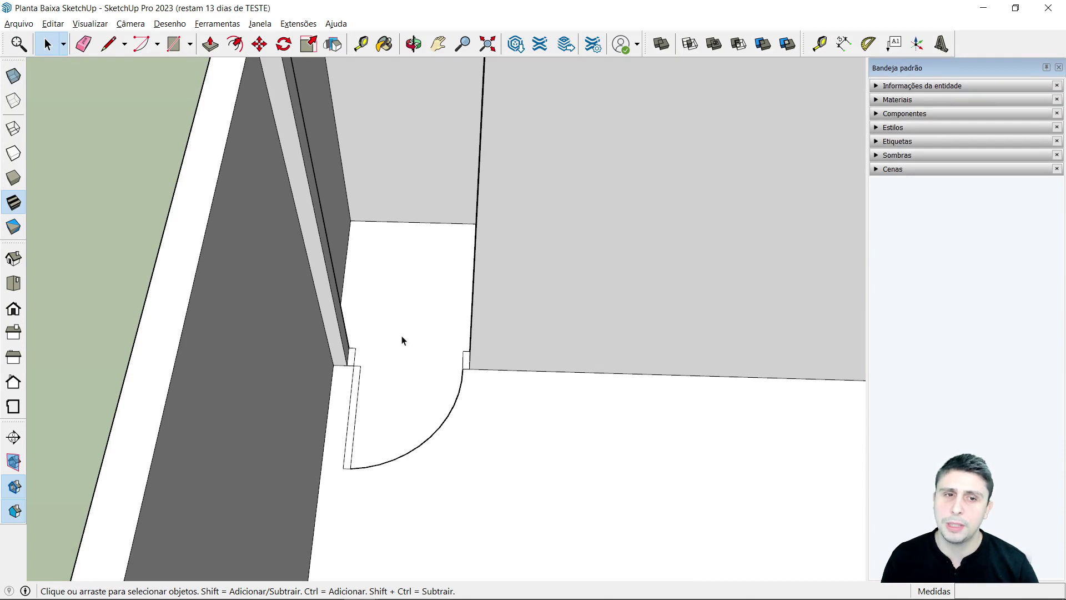
scroll(396, 336, down, 1)
scroll(422, 331, down, 1)
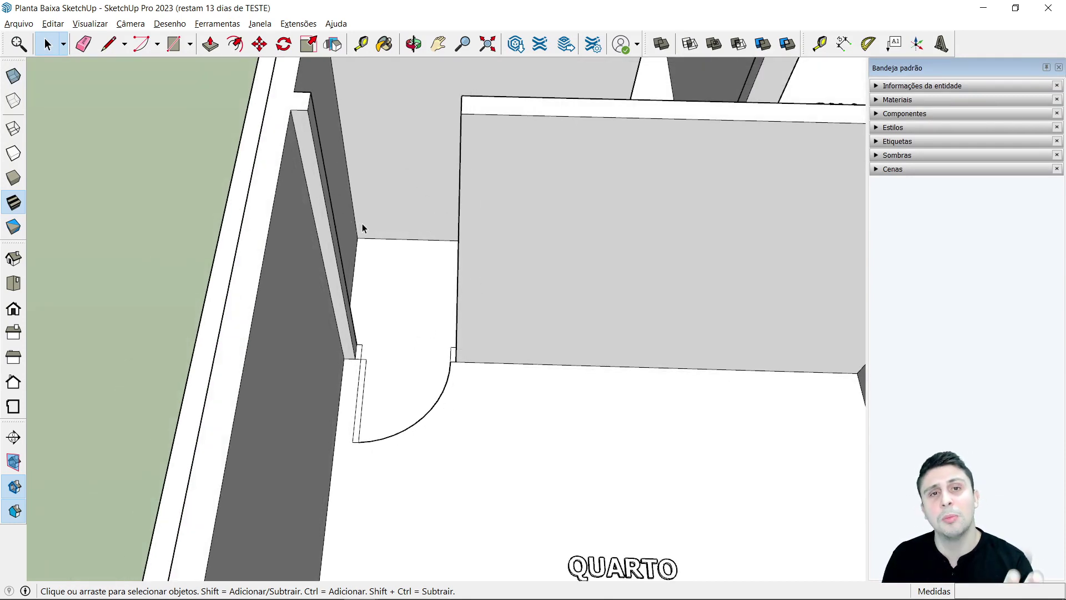
scroll(460, 221, down, 2)
scroll(478, 264, down, 1)
scroll(466, 256, up, 2)
scroll(427, 192, up, 1)
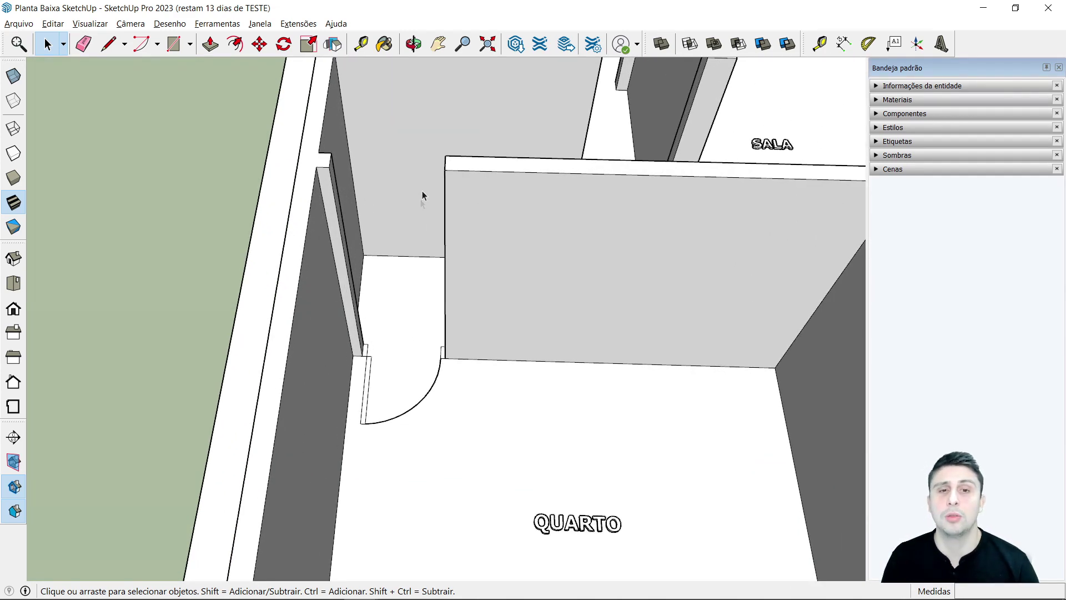
scroll(411, 368, up, 1)
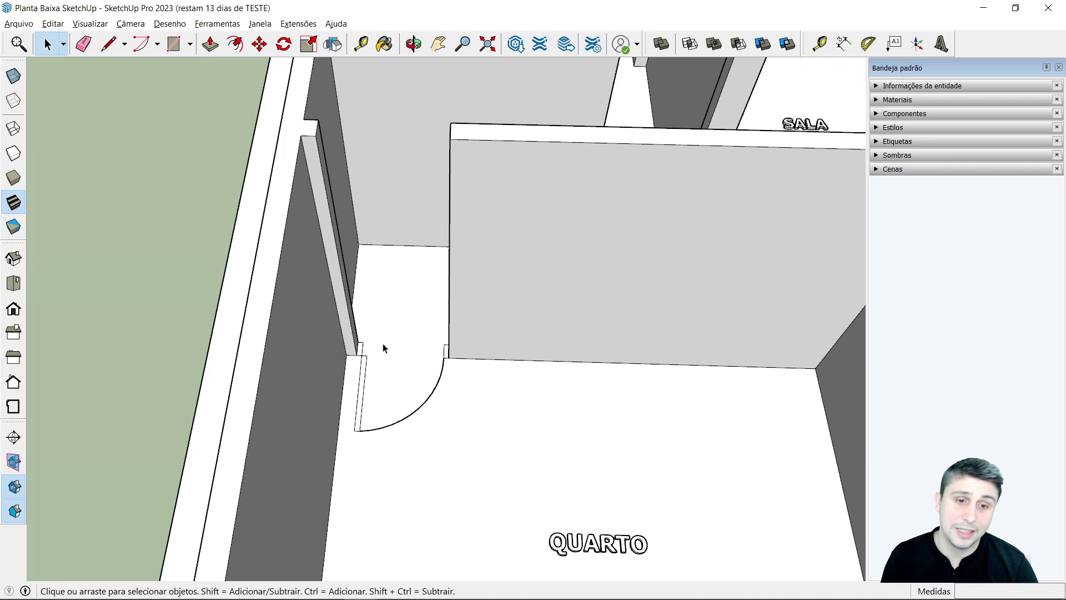
scroll(414, 338, up, 1)
mouse_move(393, 387)
middle_down()
mouse_move(405, 386)
mouse_move(404, 400)
middle_up()
scroll(414, 395, up, 1)
Erase the QUARTO door panel, its swing arc and leftover jamb edges.
key(e)
drag(319, 405, 425, 461)
scroll(340, 307, up, 2)
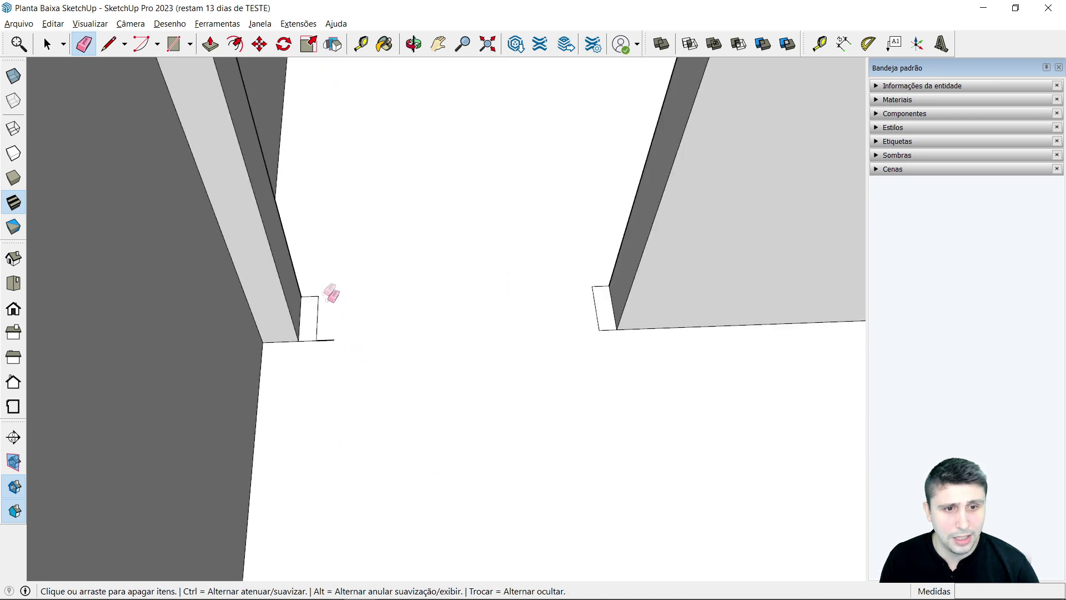
mouse_move(312, 290)
mouse_down()
mouse_move(627, 328)
mouse_move(586, 291)
mouse_move(603, 294)
mouse_up()
scroll(400, 309, down, 3)
scroll(407, 315, down, 3)
scroll(357, 309, down, 3)
Orbit to a near top-down view and erase the W.C. label.
mouse_move(357, 309)
middle_down()
mouse_move(682, 383)
mouse_move(481, 297)
middle_up()
scroll(382, 199, down, 3)
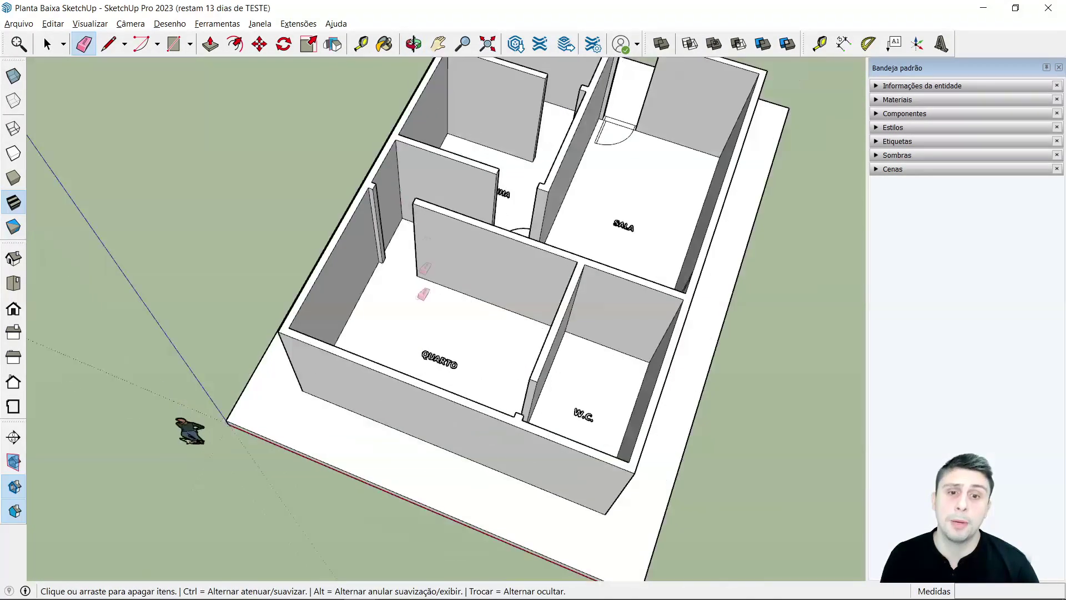
middle_drag(395, 298, 500, 382)
scroll(475, 365, up, 3)
click(666, 367)
mouse_move(533, 419)
middle_down()
mouse_move(738, 431)
mouse_move(615, 342)
middle_up()
scroll(616, 342, down, 2)
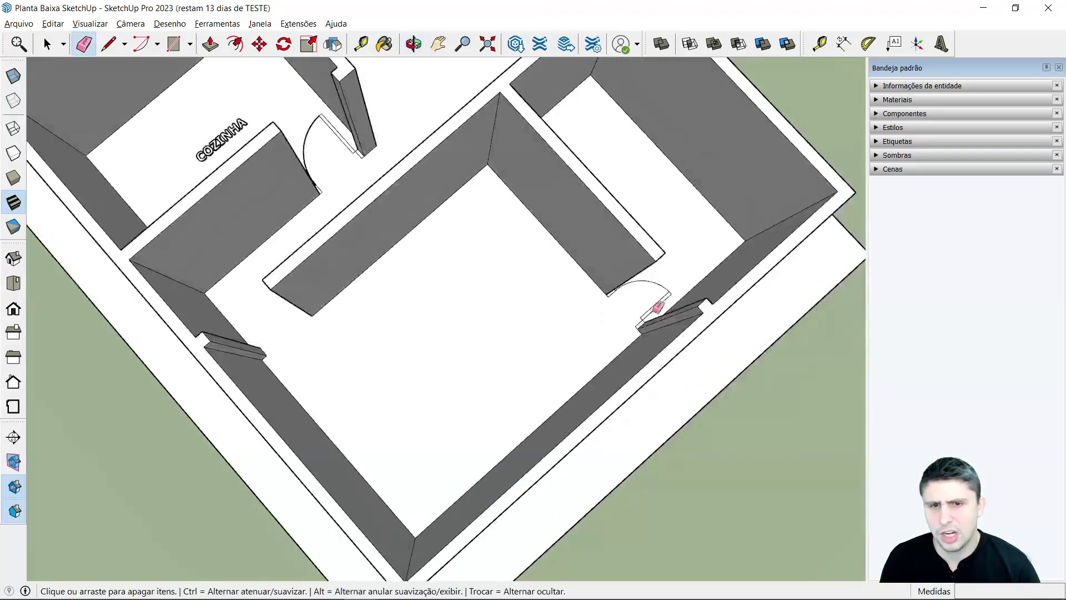
scroll(644, 309, up, 5)
scroll(631, 314, up, 3)
Erase another door panel, its swing arc and a short stub edge.
drag(632, 332, 766, 194)
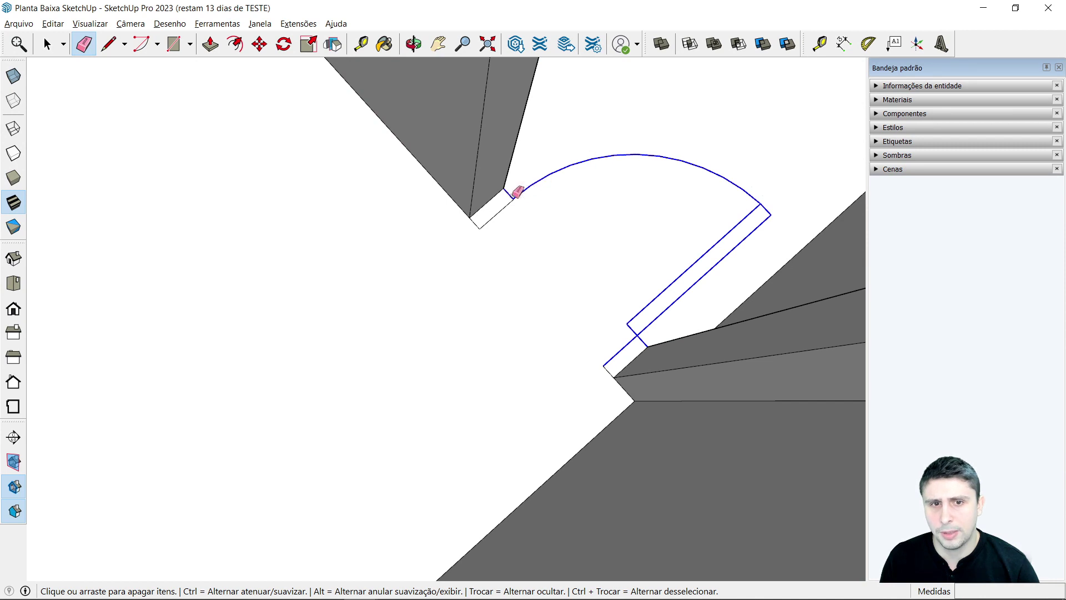
drag(474, 224, 533, 312)
click(599, 370)
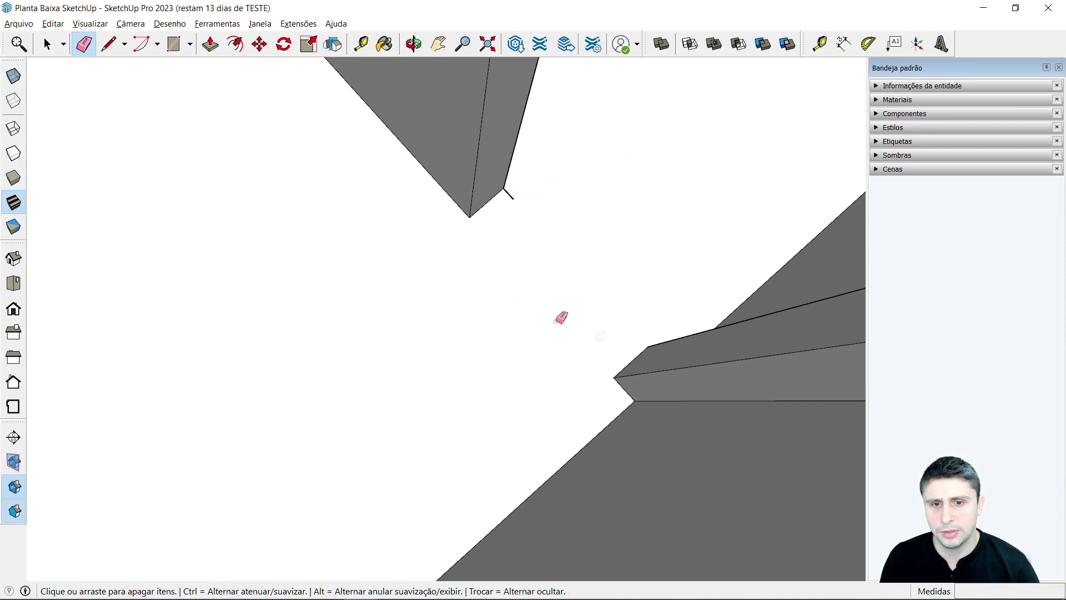
scroll(439, 283, down, 8)
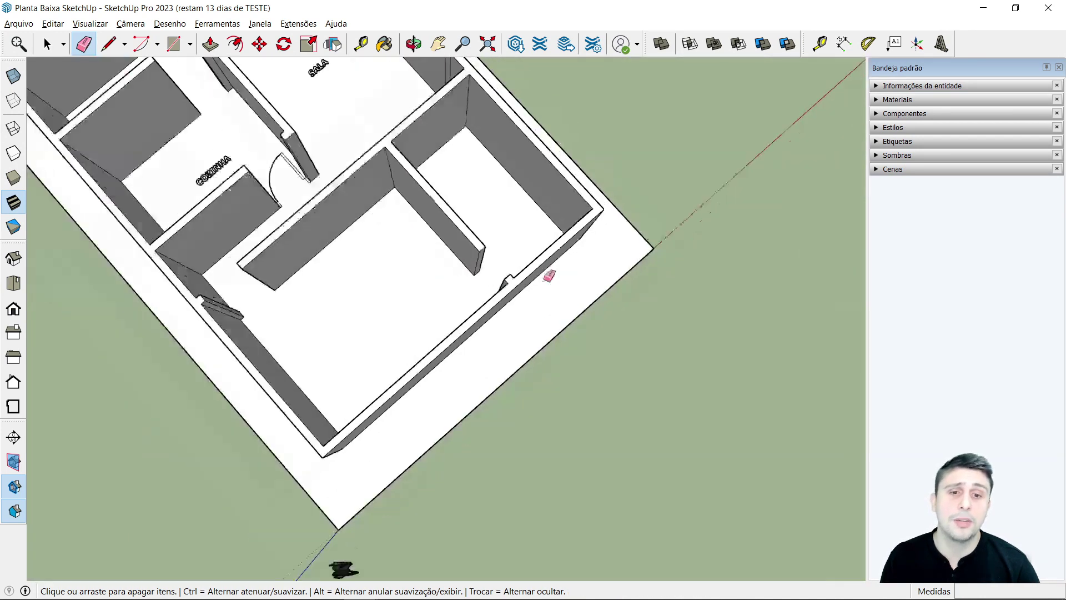
mouse_move(547, 273)
middle_down()
mouse_move(463, 276)
mouse_move(445, 178)
mouse_move(666, 255)
mouse_move(681, 200)
mouse_move(648, 259)
mouse_move(612, 138)
middle_up()
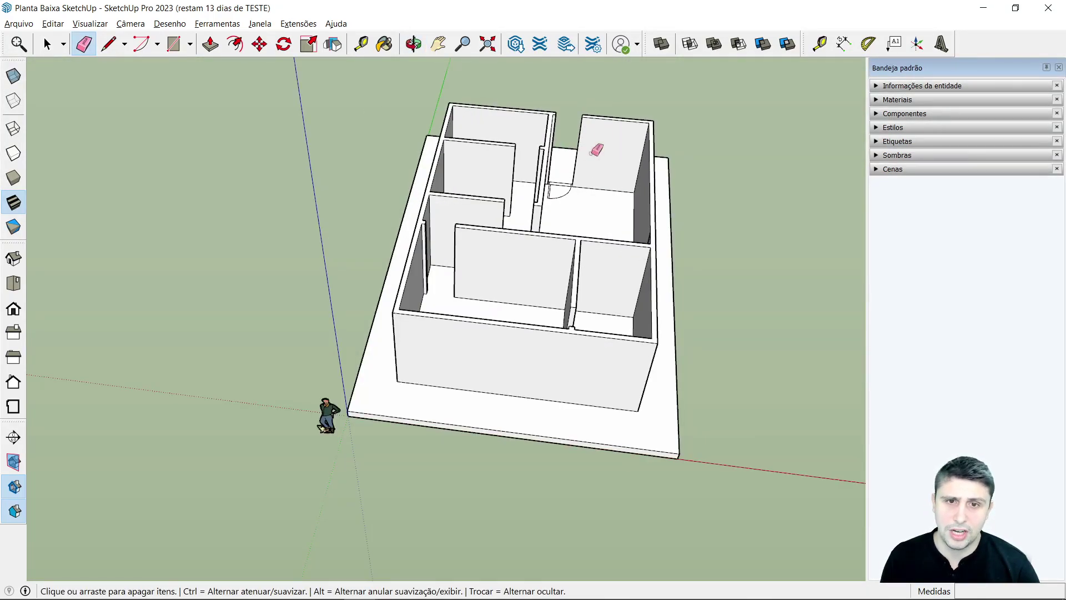
middle_drag(580, 169, 574, 209)
scroll(574, 209, up, 3)
scroll(578, 200, up, 2)
scroll(497, 257, up, 3)
scroll(502, 278, up, 3)
scroll(500, 368, up, 3)
Erase a door frame rectangle, its swing arc and the A.S. label.
mouse_move(511, 309)
mouse_down()
mouse_move(491, 328)
mouse_move(498, 334)
mouse_up()
mouse_move(235, 392)
mouse_down()
mouse_move(232, 339)
mouse_move(222, 336)
mouse_up()
scroll(360, 243, down, 3)
scroll(446, 126, down, 3)
scroll(354, 331, down, 5)
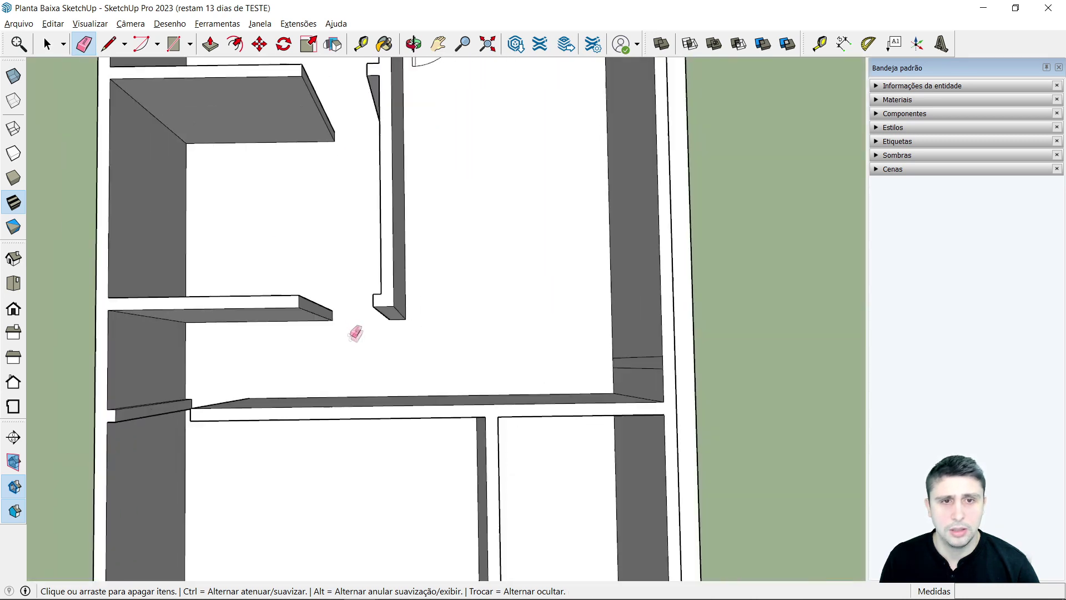
scroll(354, 330, down, 5)
scroll(381, 135, up, 5)
click(273, 165)
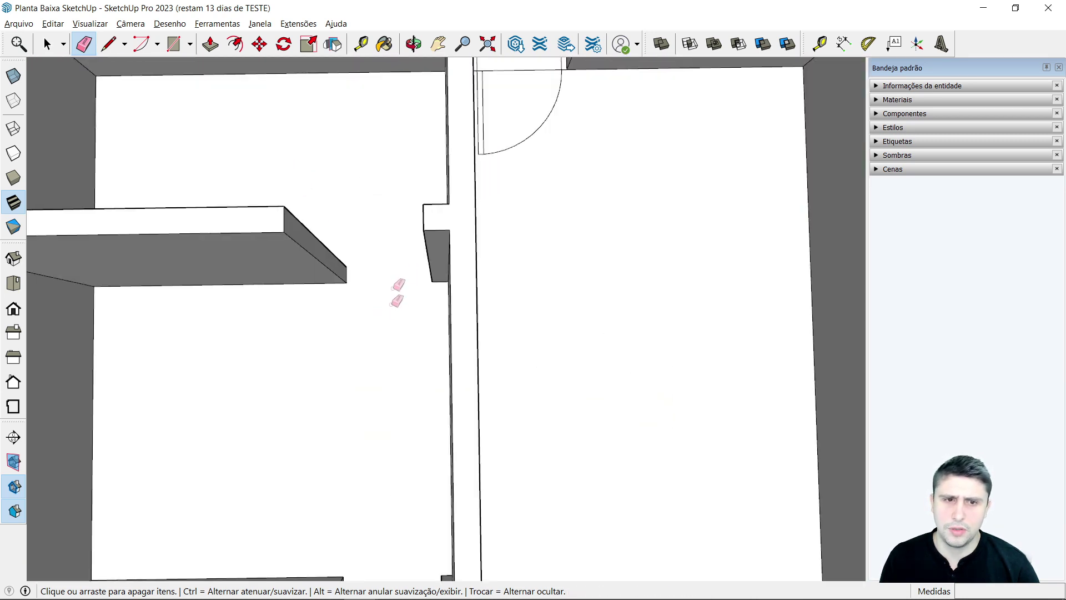
Erase the last door's panel lines, arc and opening top edges.
mouse_move(518, 159)
middle_down()
mouse_move(611, 153)
mouse_move(569, 264)
mouse_move(531, 192)
middle_up()
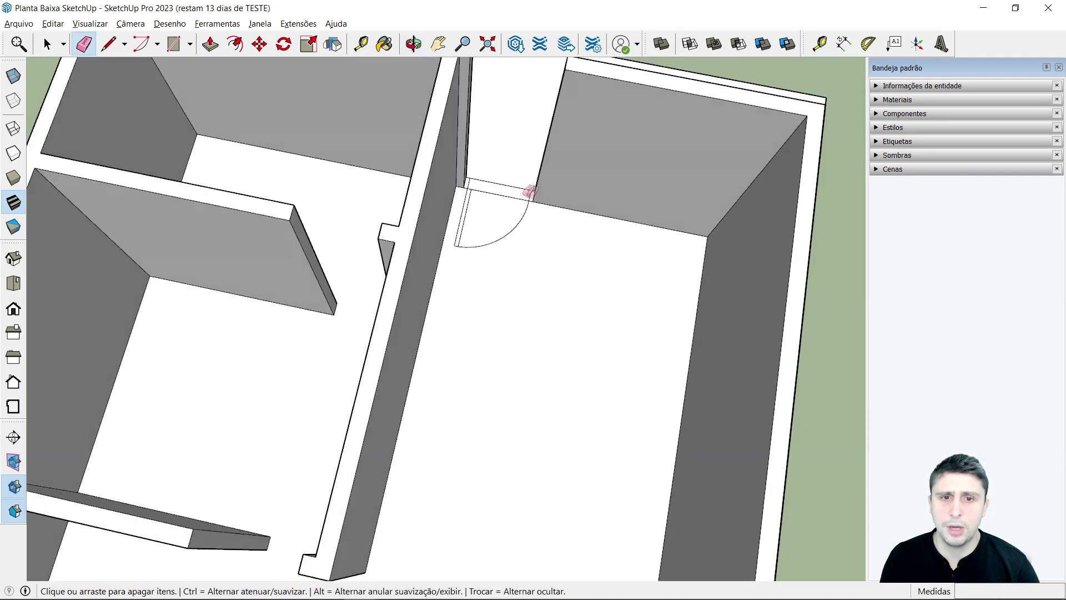
scroll(459, 224, up, 3)
scroll(431, 222, up, 3)
drag(431, 222, 382, 338)
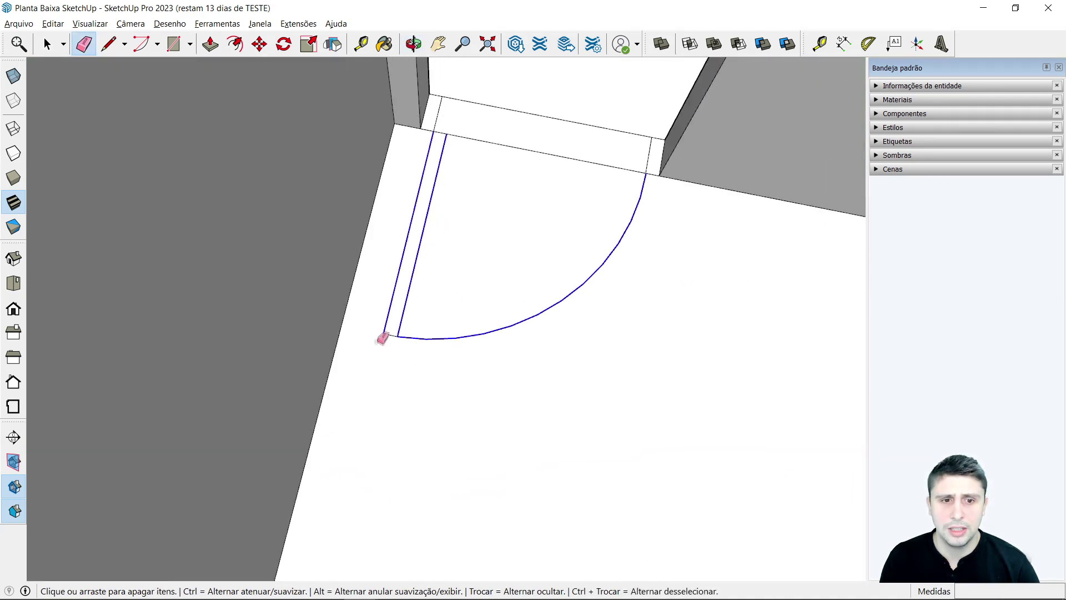
drag(406, 296, 434, 146)
mouse_move(445, 106)
mouse_down()
mouse_move(447, 89)
mouse_move(527, 148)
mouse_up()
drag(660, 173, 658, 169)
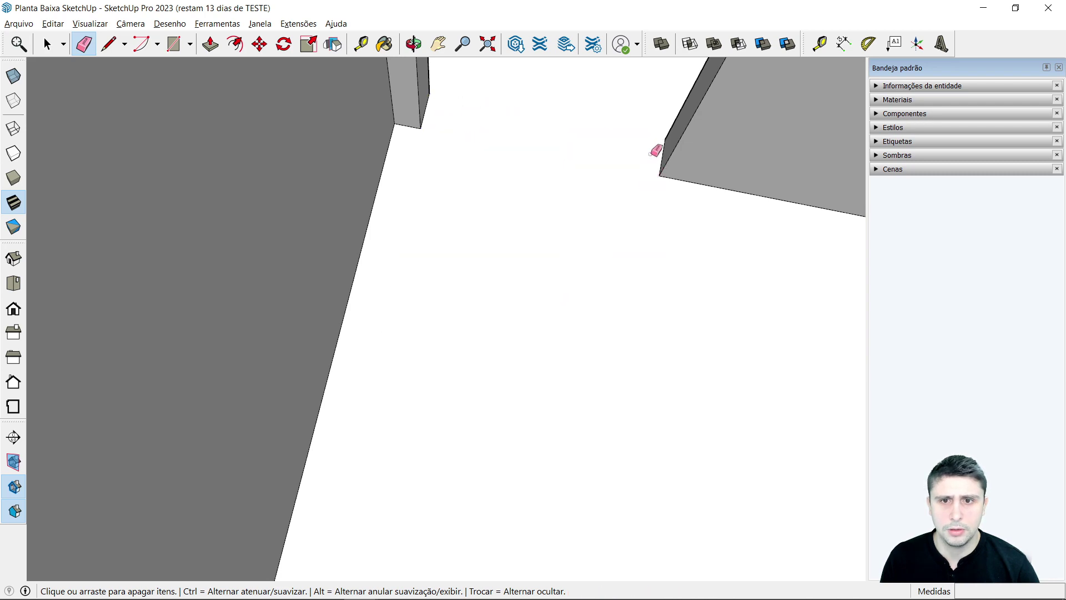
scroll(657, 150, down, 3)
key(space)
scroll(551, 178, down, 5)
scroll(519, 216, down, 4)
middle_drag(504, 241, 600, 205)
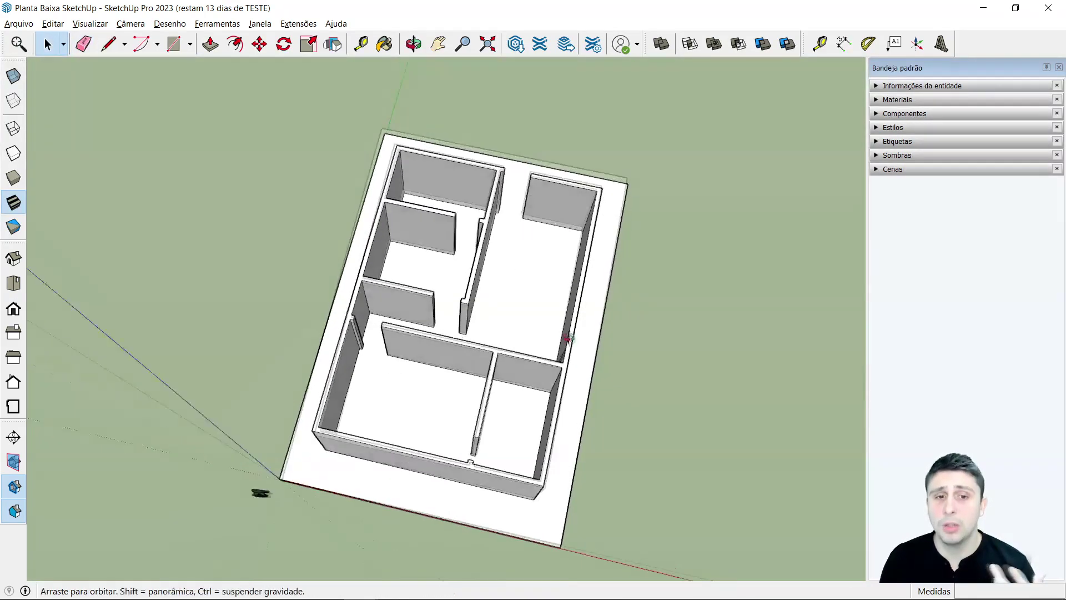
middle_drag(644, 344, 587, 370)
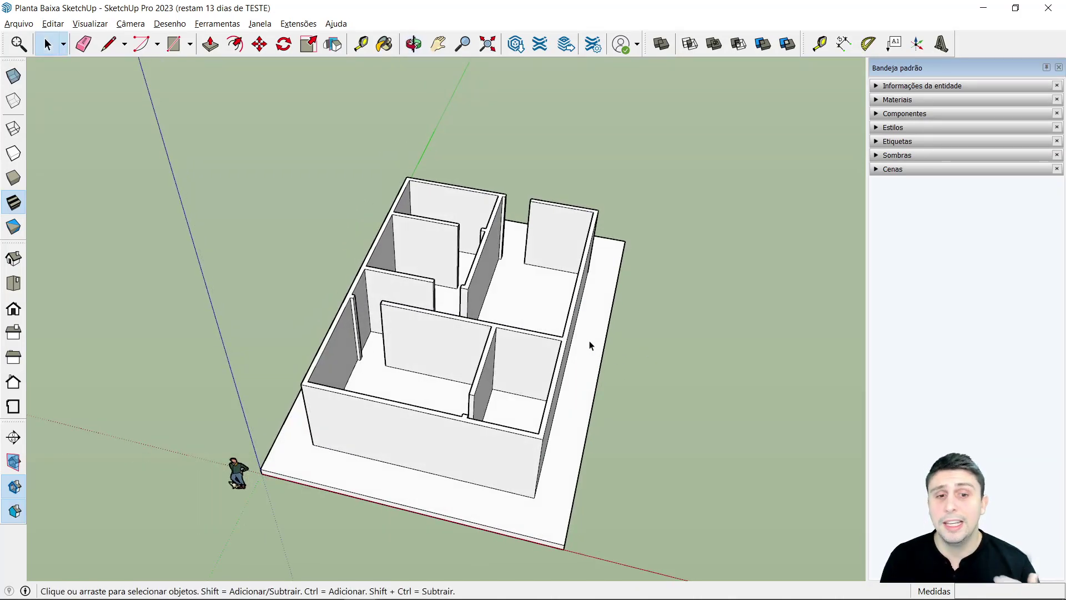
mouse_move(595, 380)
middle_down()
mouse_move(643, 297)
mouse_move(664, 288)
mouse_move(638, 324)
middle_up()
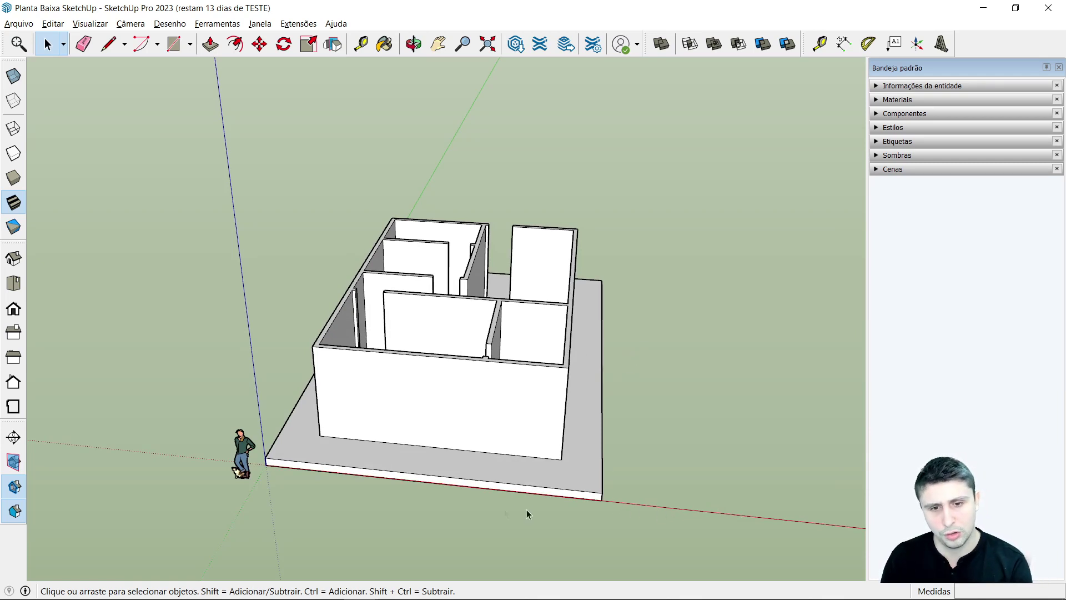
scroll(488, 521, up, 1)
scroll(504, 496, up, 1)
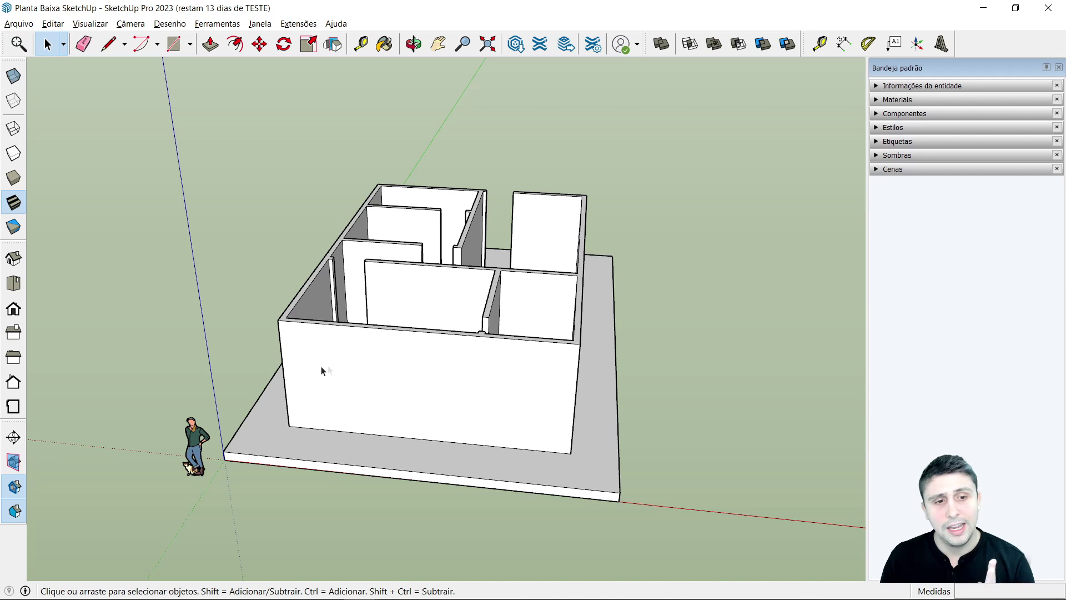
middle_drag(311, 382, 393, 127)
scroll(274, 419, down, 2)
mouse_move(274, 419)
middle_down()
mouse_move(428, 428)
mouse_move(382, 417)
middle_up()
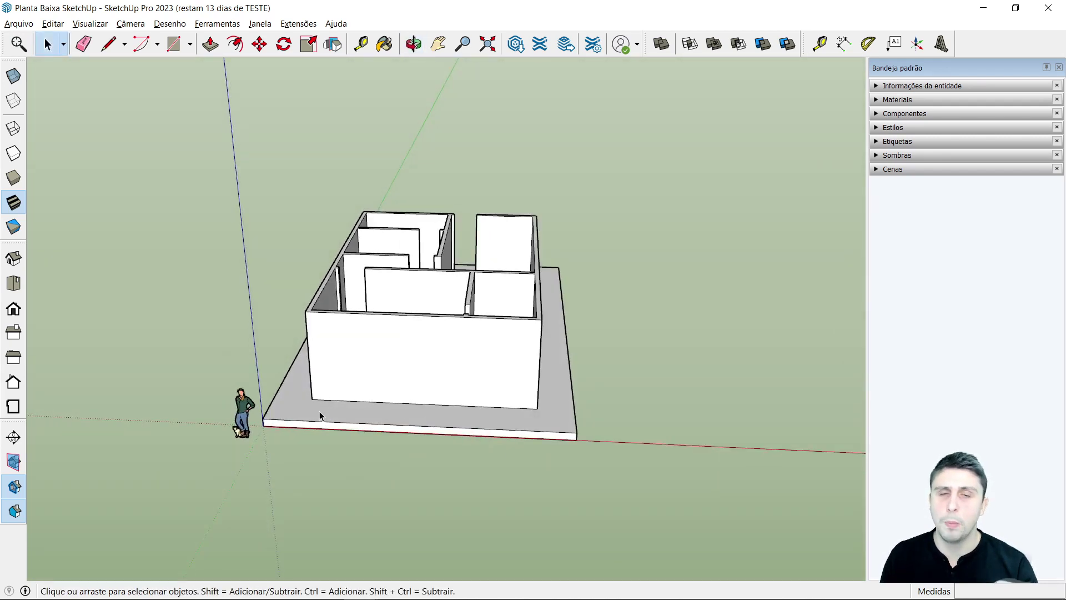
mouse_move(348, 426)
middle_down()
mouse_move(350, 441)
mouse_move(350, 428)
middle_up()
scroll(367, 344, up, 2)
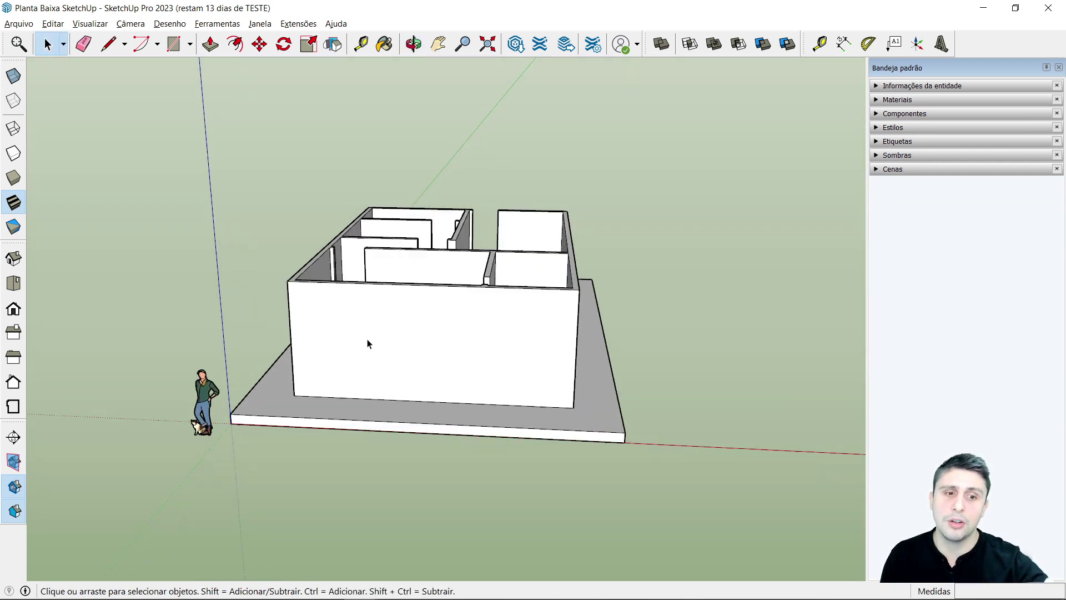
scroll(366, 344, up, 1)
scroll(331, 340, up, 1)
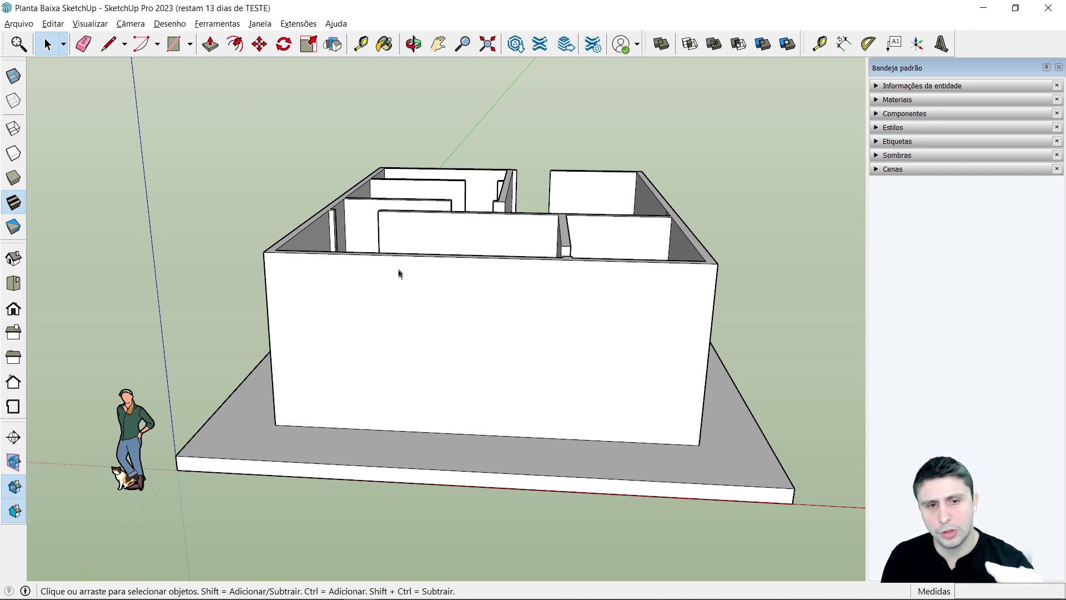
scroll(358, 412, down, 2)
mouse_move(357, 412)
middle_down()
mouse_move(350, 448)
mouse_move(335, 414)
middle_up()
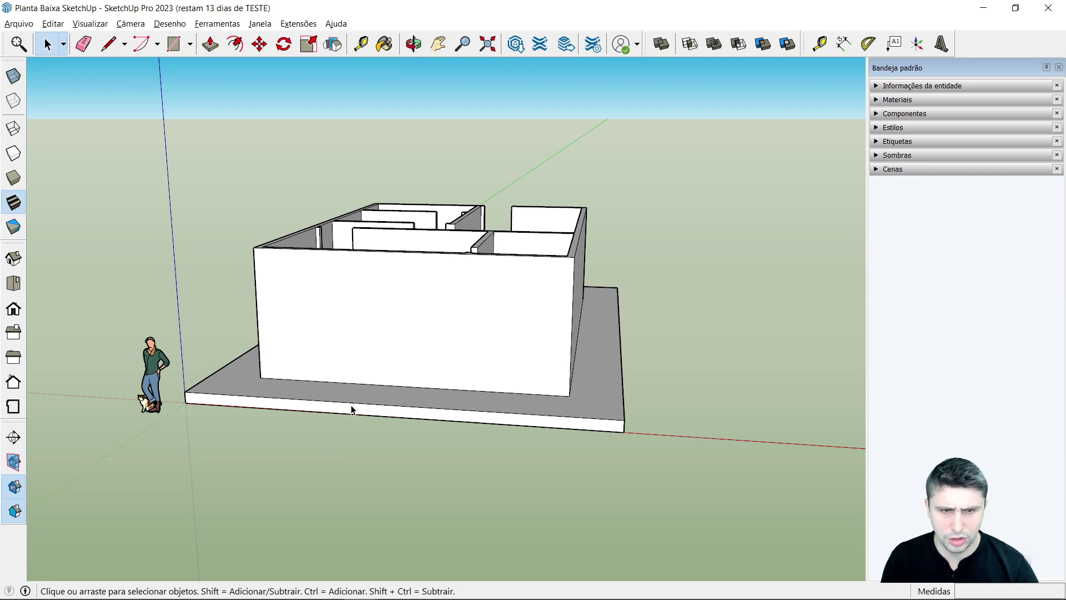
scroll(334, 409, down, 1)
scroll(495, 428, up, 2)
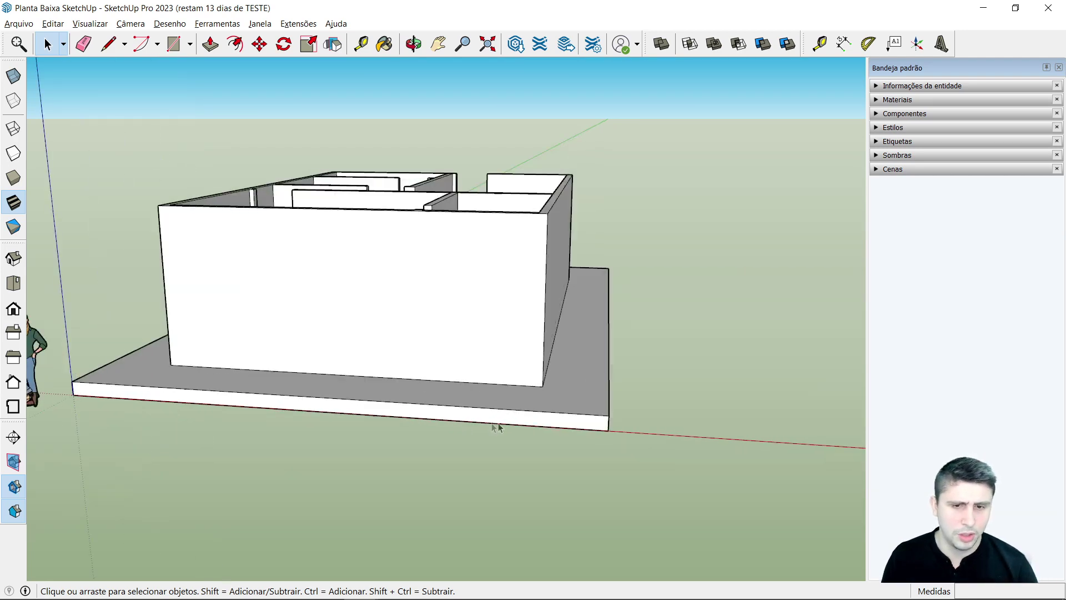
scroll(522, 426, up, 1)
scroll(522, 427, down, 3)
scroll(500, 459, down, 1)
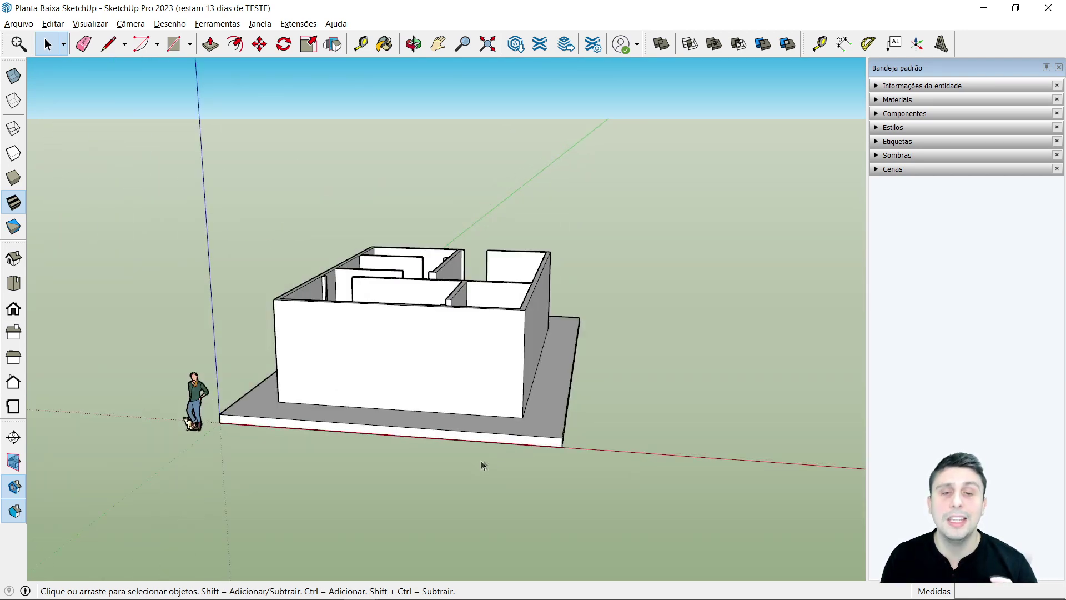
scroll(333, 438, up, 2)
scroll(215, 456, up, 2)
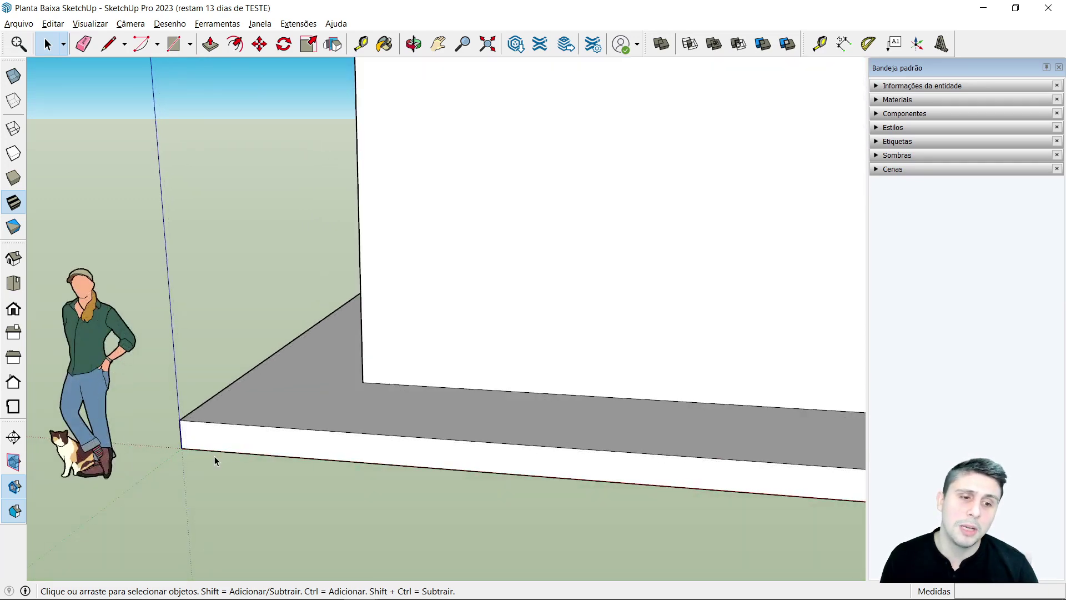
scroll(208, 410, down, 2)
scroll(270, 488, down, 2)
mouse_move(270, 489)
middle_down()
mouse_move(567, 448)
mouse_move(586, 490)
mouse_move(574, 376)
middle_up()
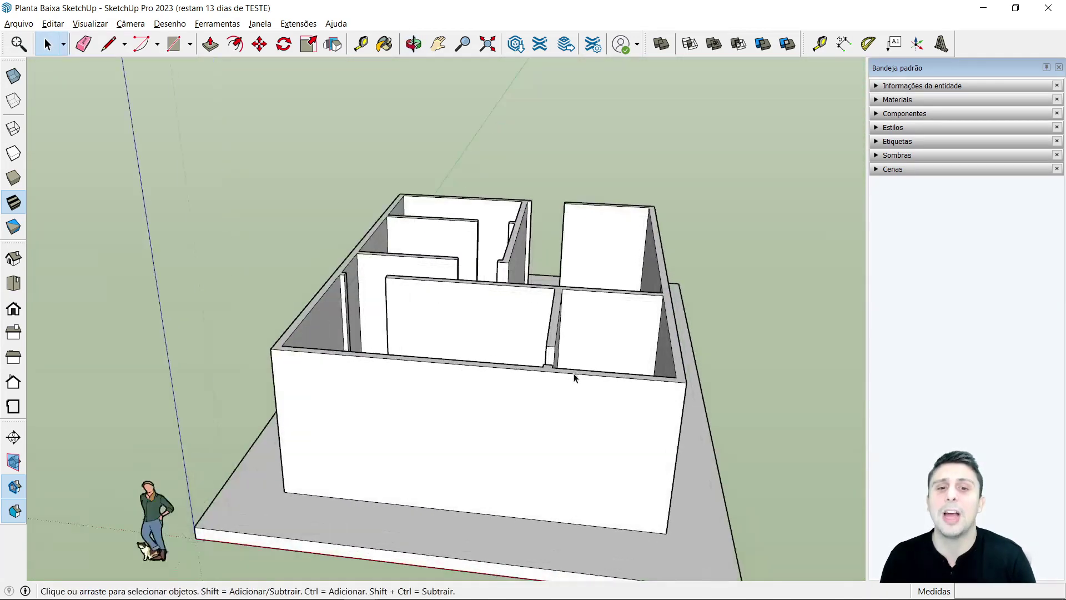
scroll(729, 336, up, 1)
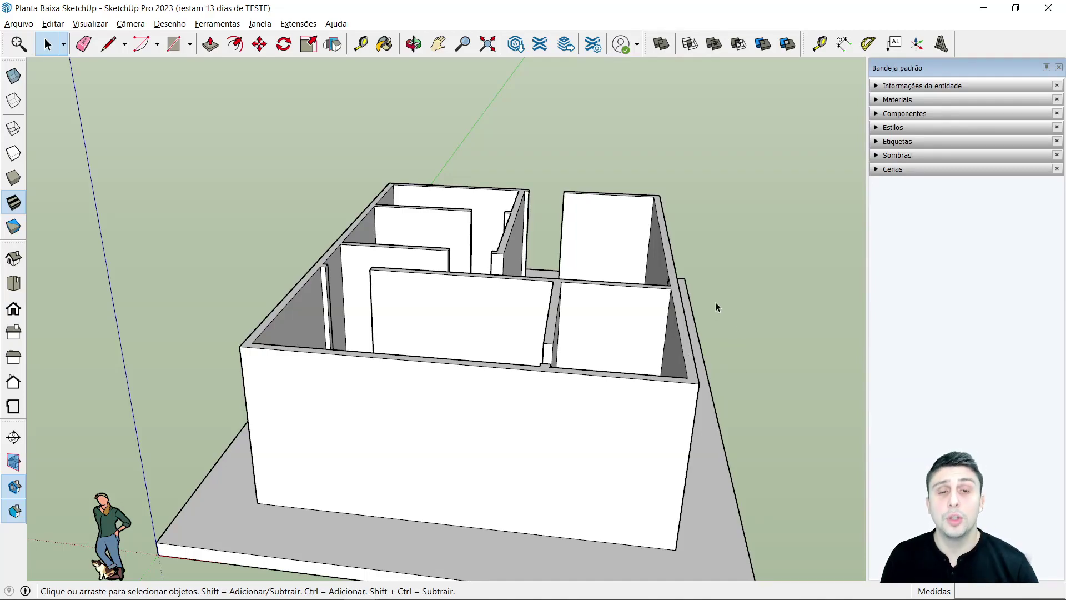
mouse_move(476, 324)
middle_down()
mouse_move(561, 431)
mouse_move(694, 457)
mouse_move(431, 381)
mouse_move(647, 443)
mouse_move(757, 416)
middle_up()
scroll(690, 226, up, 3)
scroll(683, 211, up, 2)
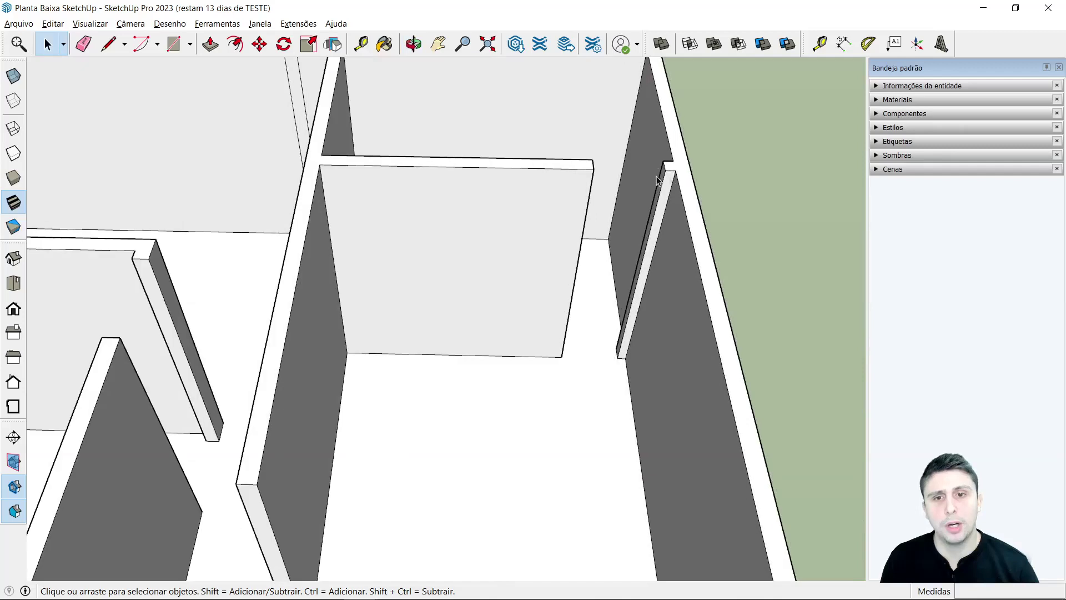
scroll(676, 188, up, 2)
scroll(676, 188, up, 2)
click(361, 44)
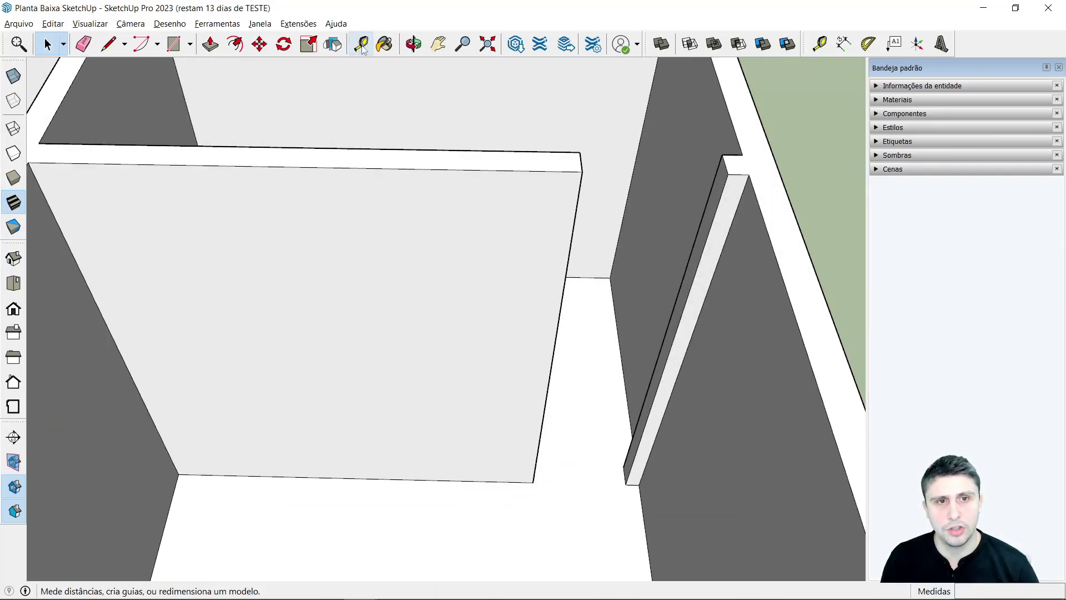
click(583, 170)
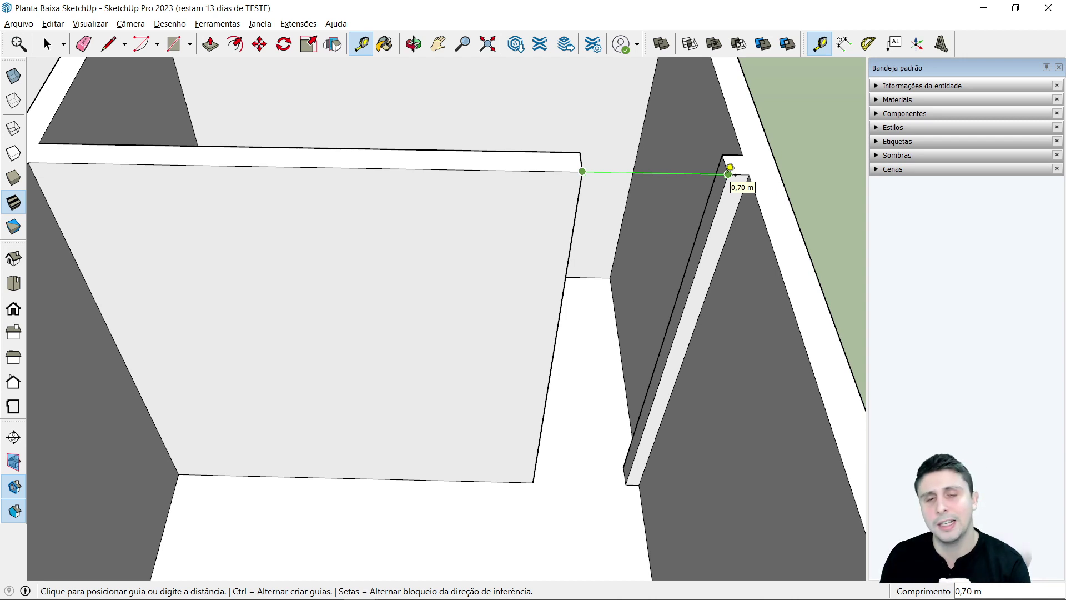
click(47, 44)
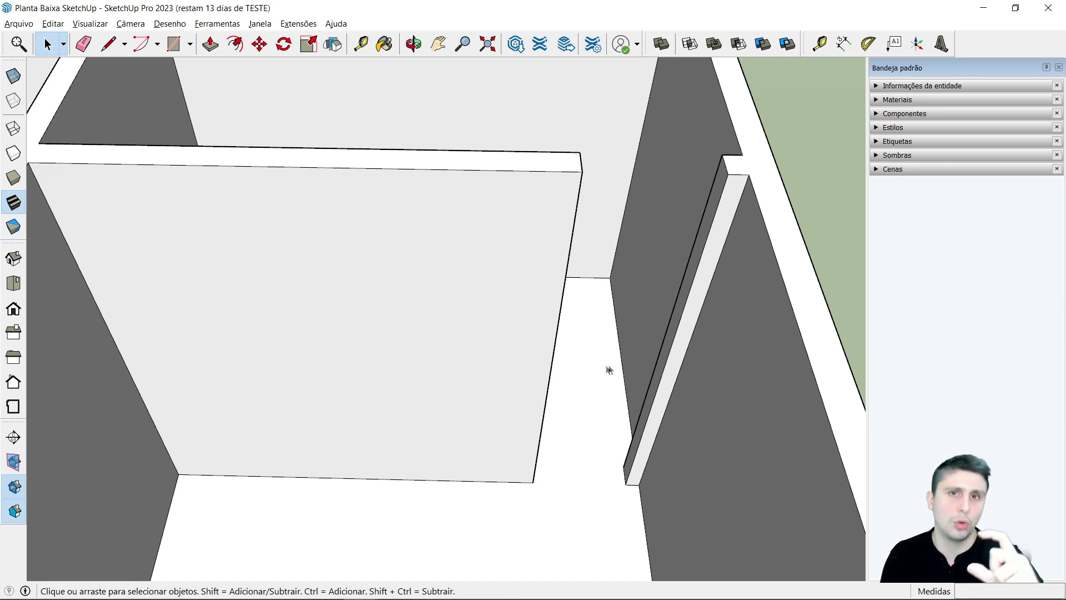
middle_drag(611, 370, 631, 328)
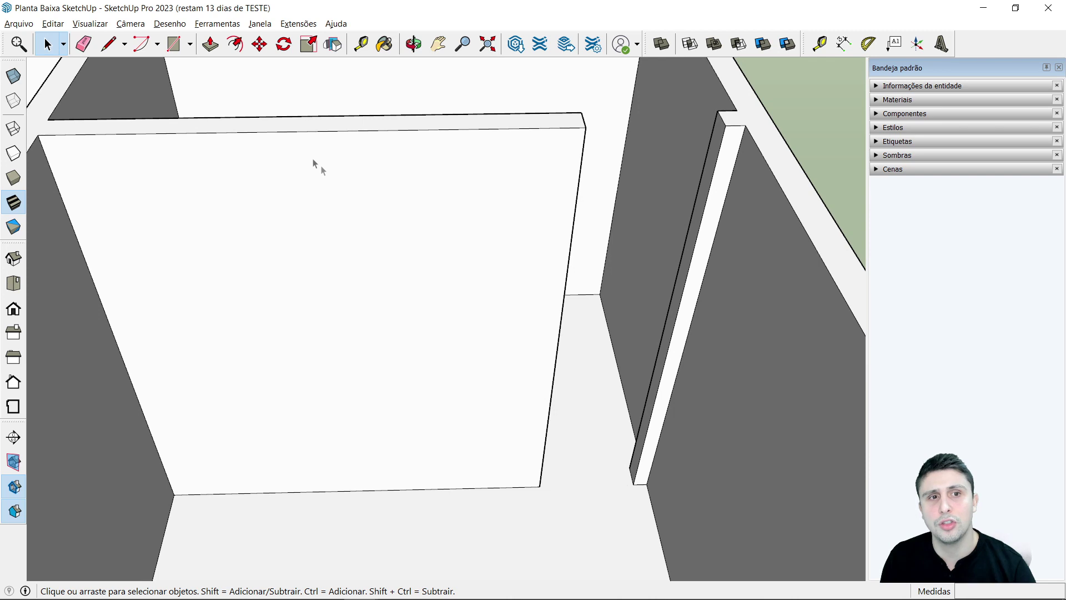
click(361, 44)
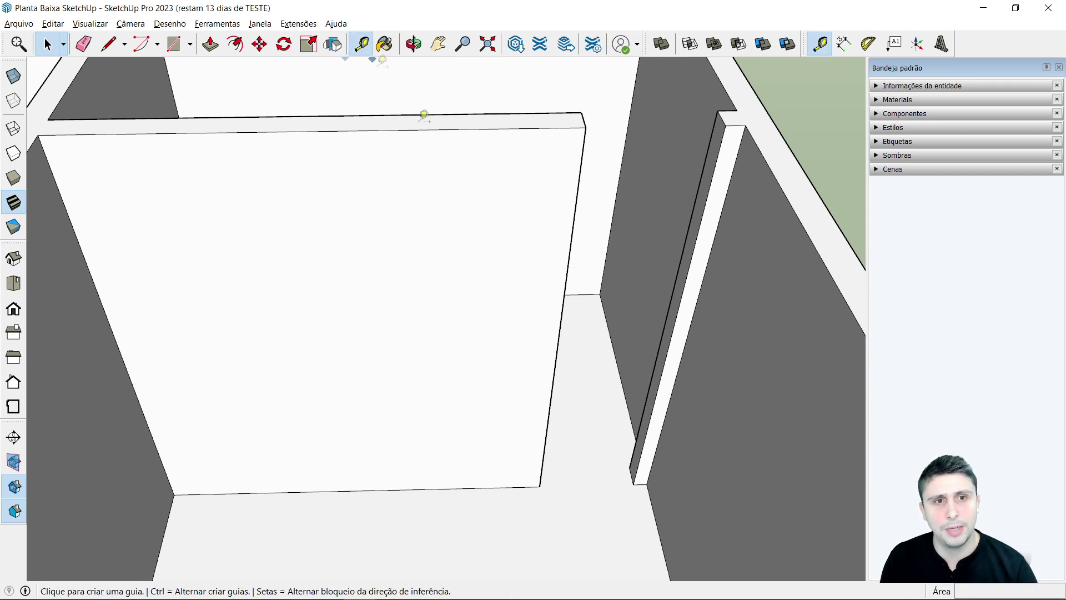
click(540, 484)
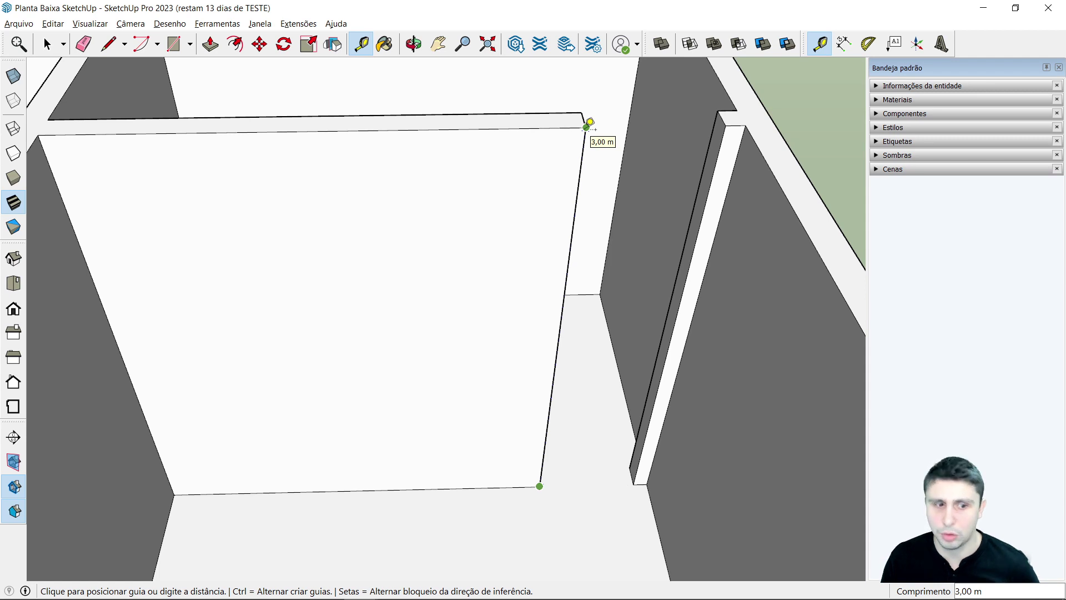
key(space)
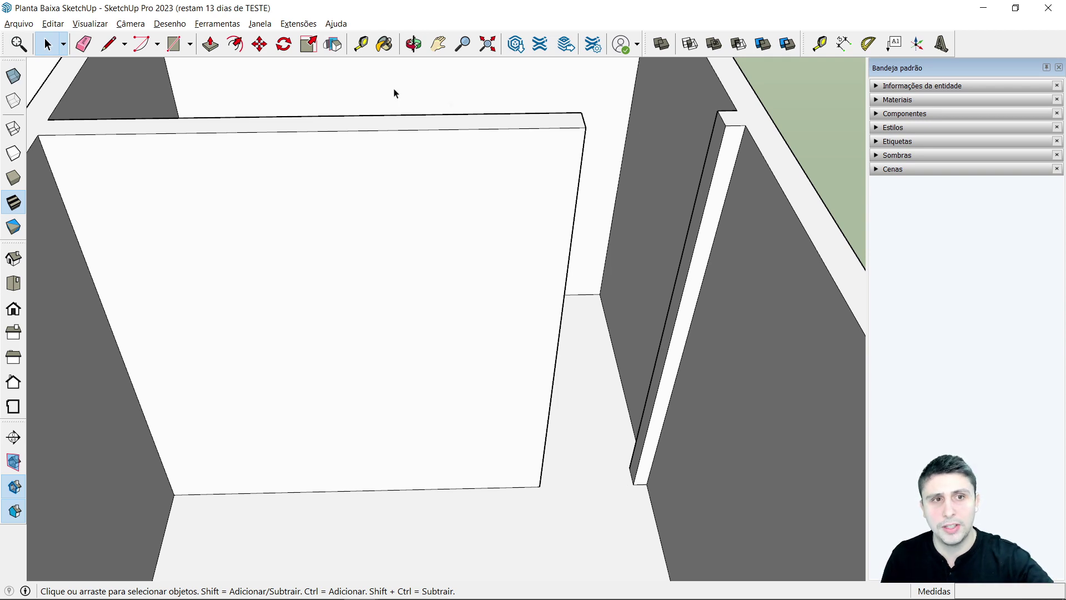
click(174, 44)
Draw a rectangle across the top of the door opening and delete a stray element.
mouse_move(317, 88)
middle_down()
mouse_move(483, 219)
mouse_move(550, 180)
middle_up()
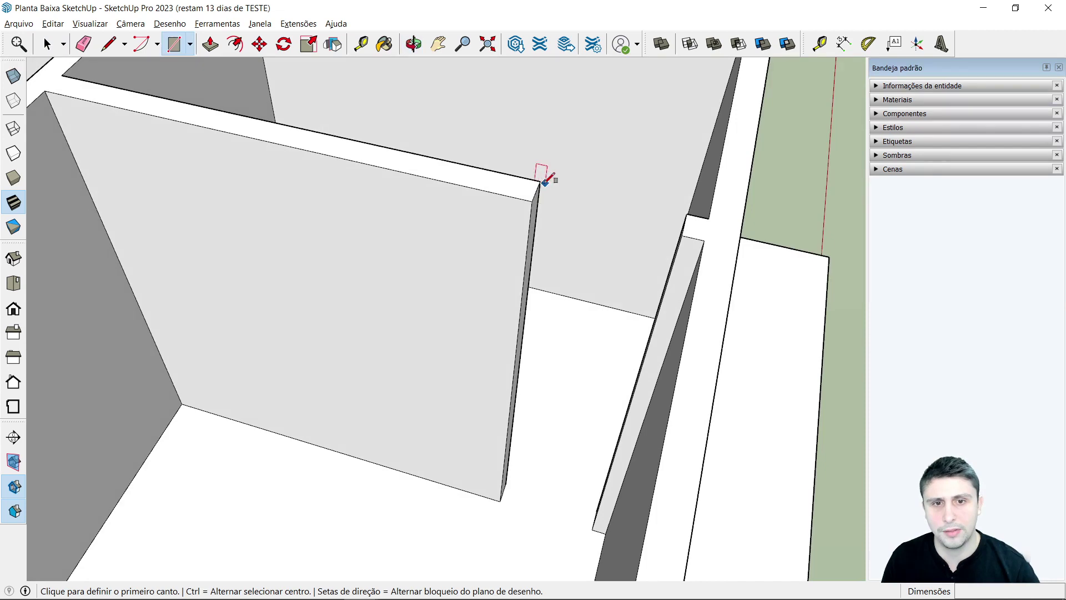
click(540, 181)
click(679, 236)
key(space)
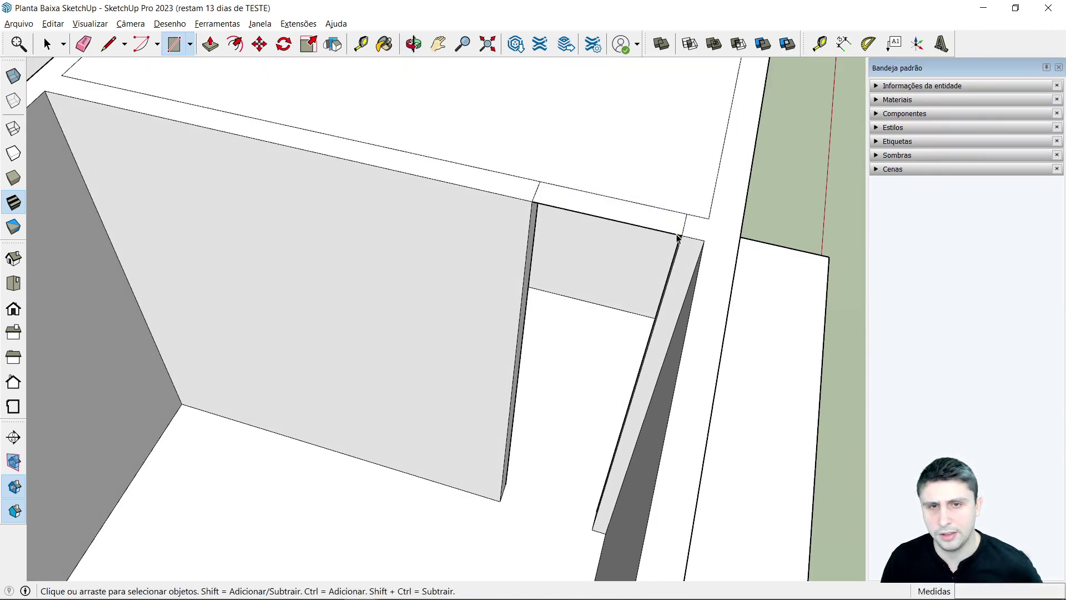
scroll(678, 236, down, 5)
scroll(585, 155, up, 2)
click(583, 153)
key(Delete)
mouse_move(520, 279)
middle_down()
mouse_move(659, 315)
mouse_move(448, 126)
middle_up()
Push/Pull the rectangle down 0,8 m to form the lintel.
click(212, 46)
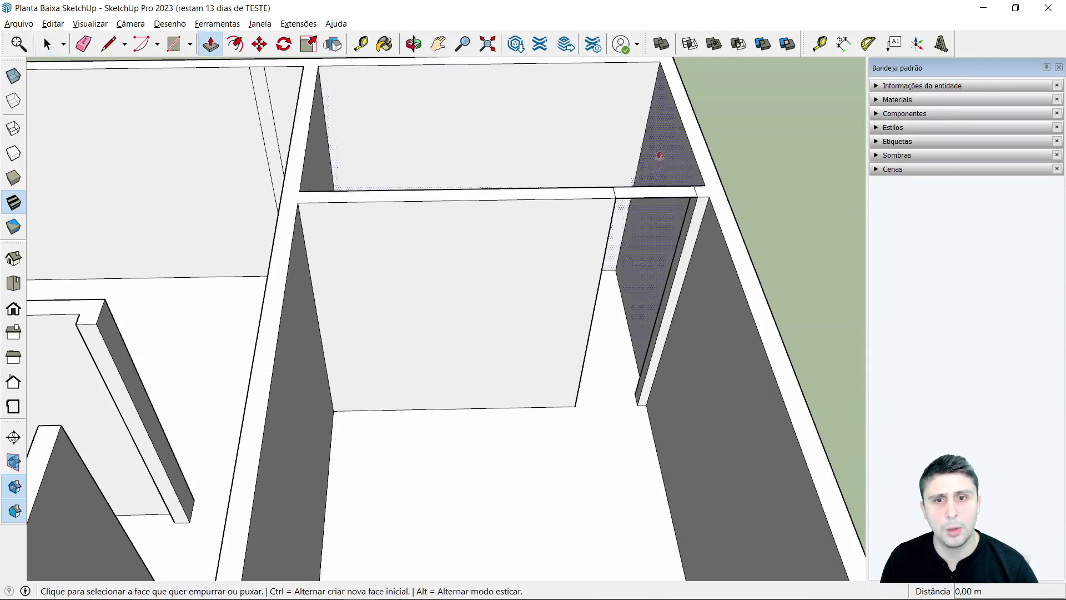
scroll(643, 207, up, 3)
click(638, 209)
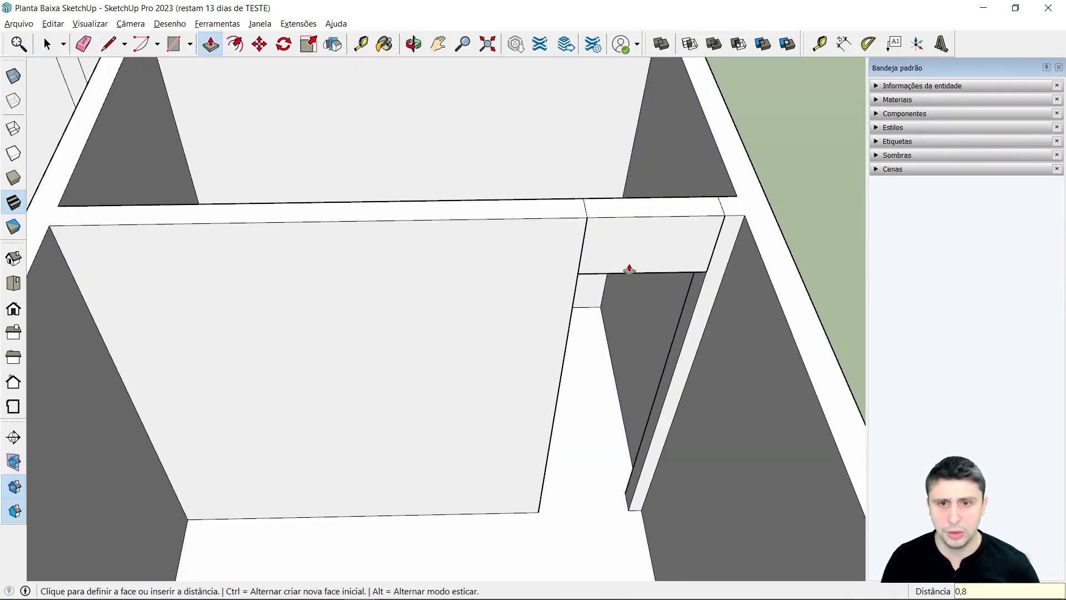
key(Return)
key(space)
Erase the two leftover vertical seam edges on the wall.
click(83, 44)
click(584, 245)
click(715, 244)
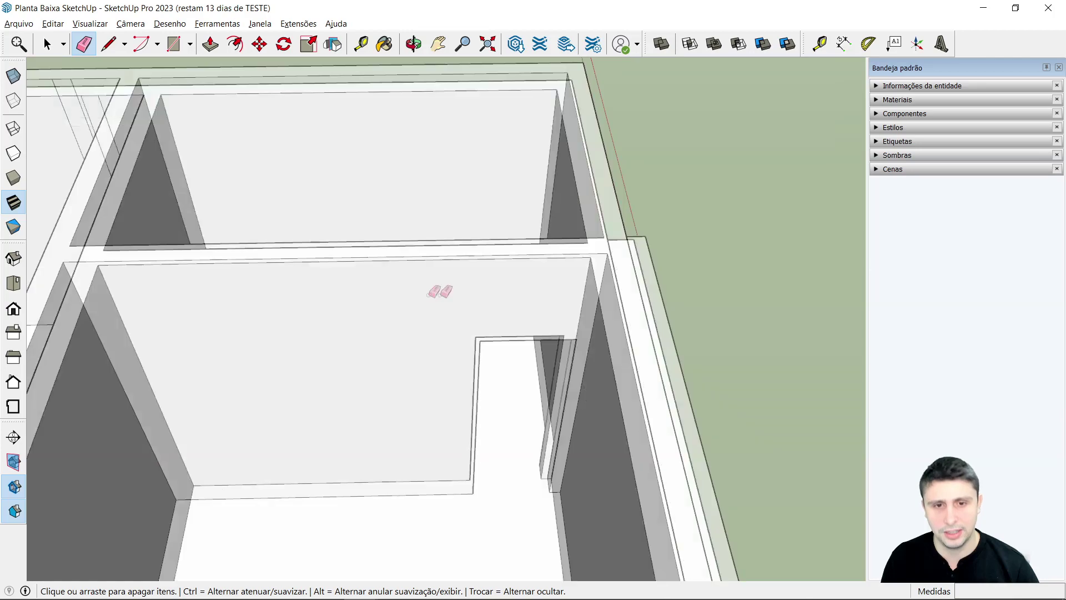
mouse_move(440, 291)
middle_down()
mouse_move(478, 283)
mouse_move(472, 246)
middle_up()
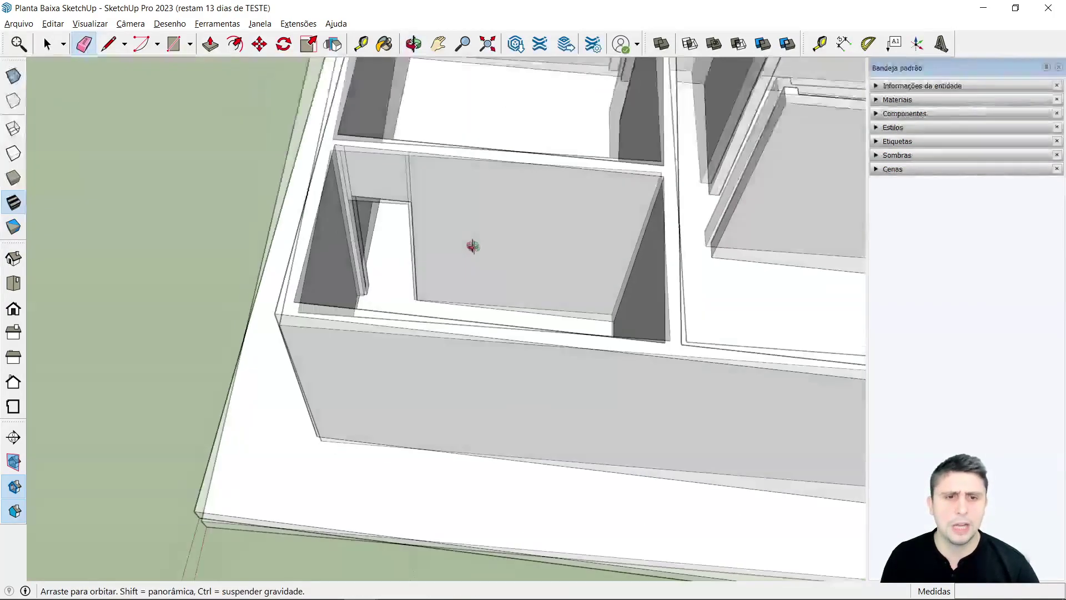
Erase the leftover edges on the wall above the doorway.
scroll(473, 246, up, 5)
scroll(398, 128, up, 3)
drag(311, 166, 489, 196)
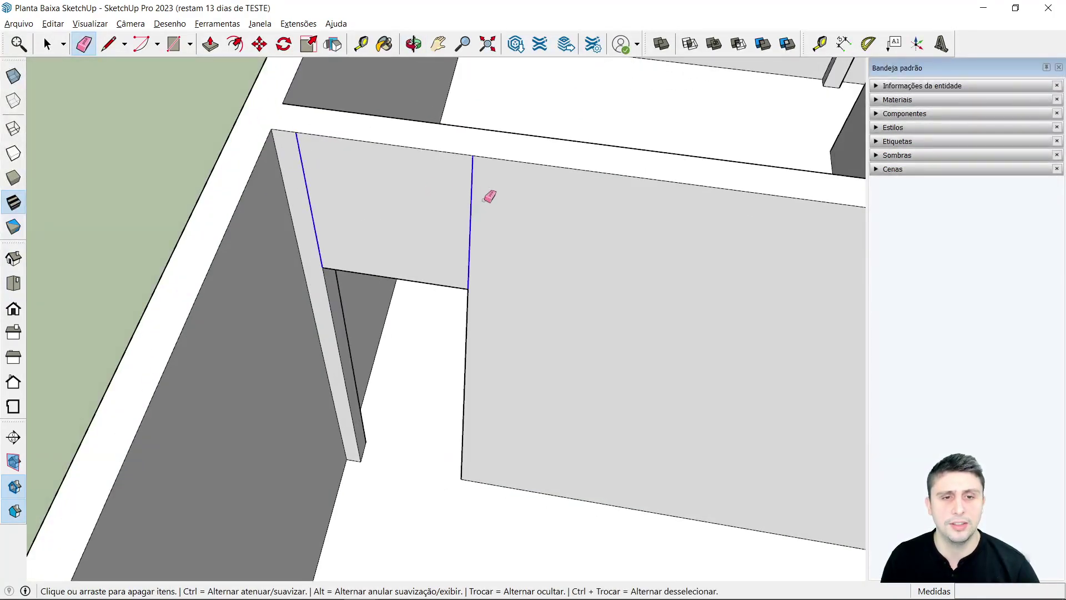
scroll(472, 212, down, 5)
scroll(457, 219, down, 3)
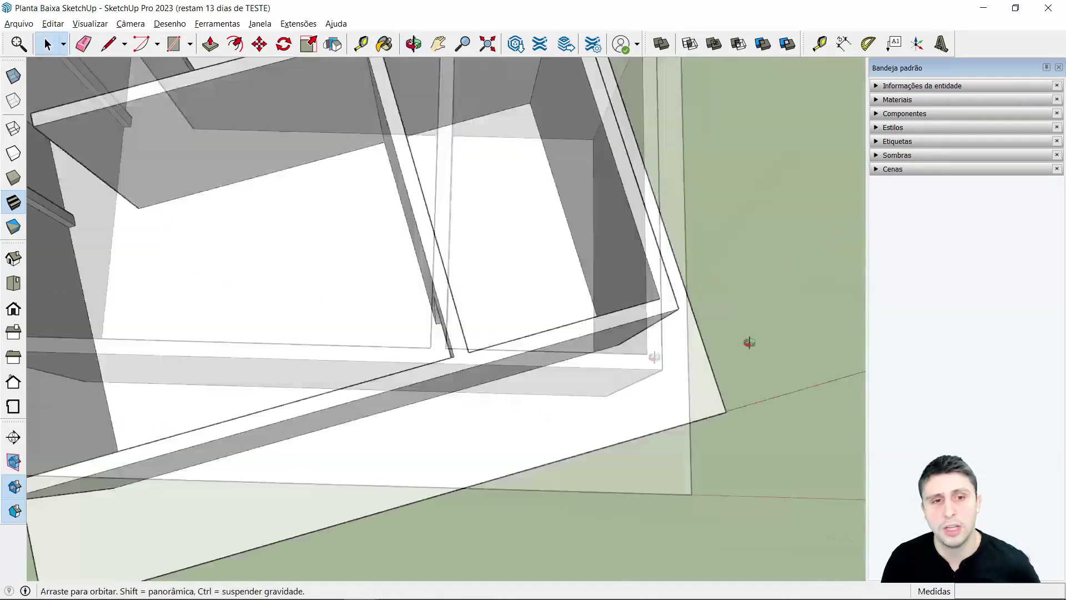
Measure from the doorway's base corner to confirm the opening is 2,15 m tall.
key(t)
scroll(442, 287, up, 3)
scroll(438, 361, up, 3)
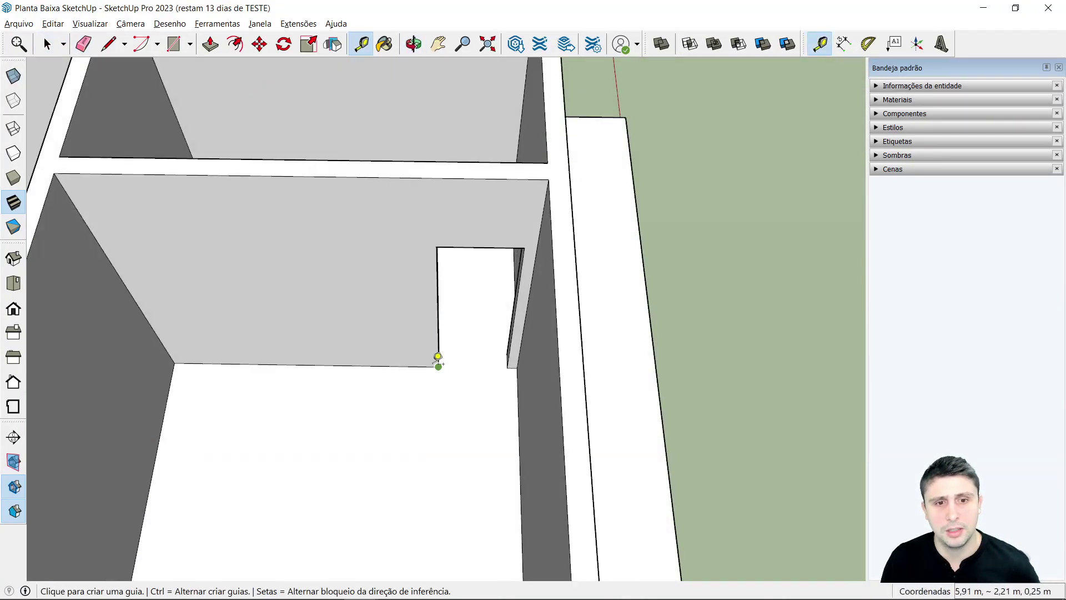
click(438, 358)
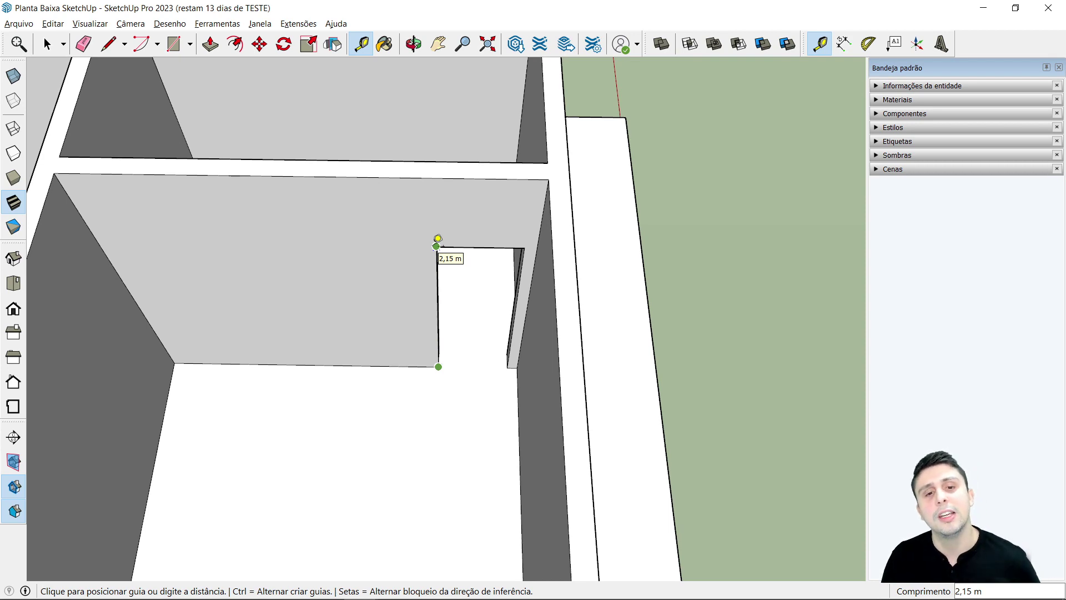
key(space)
middle_drag(453, 350, 536, 255)
key(space)
Zoom and orbit out to a tilted overhead view of the house.
scroll(448, 241, up, 2)
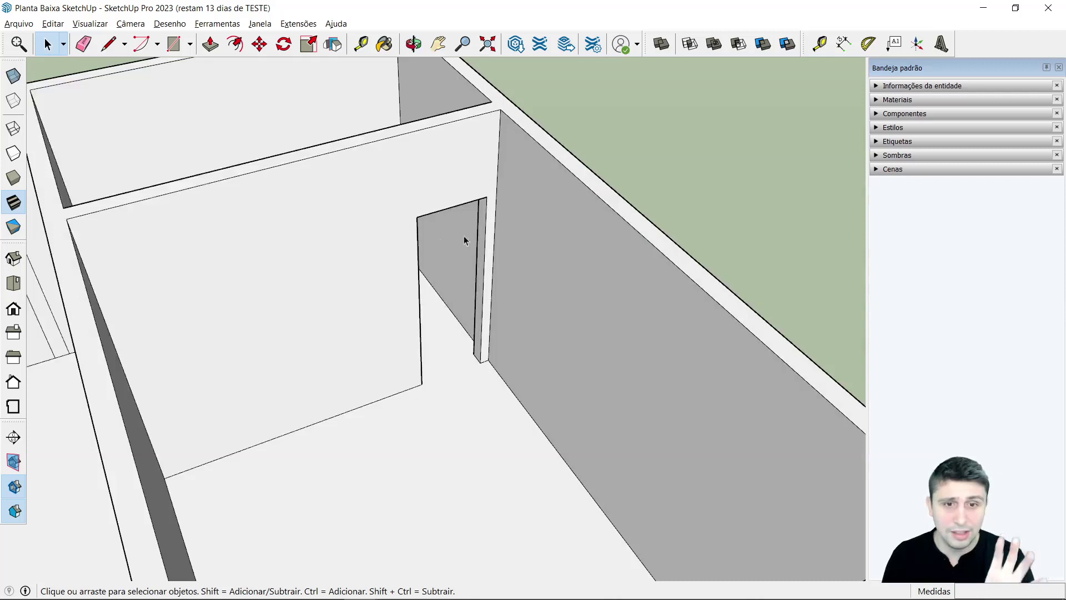
scroll(447, 241, up, 2)
scroll(447, 241, up, 2)
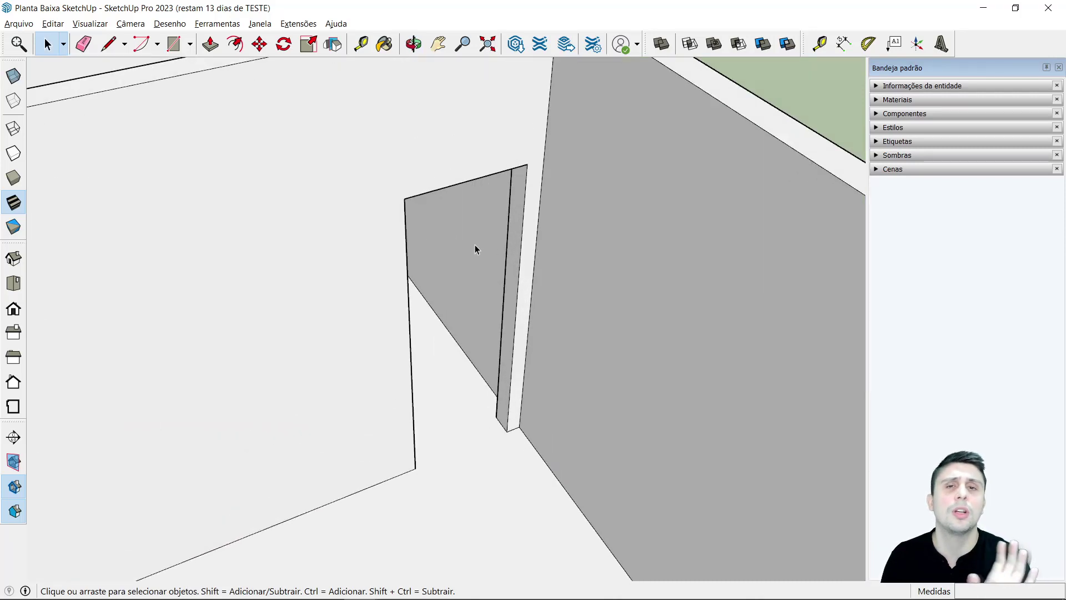
scroll(472, 245, down, 2)
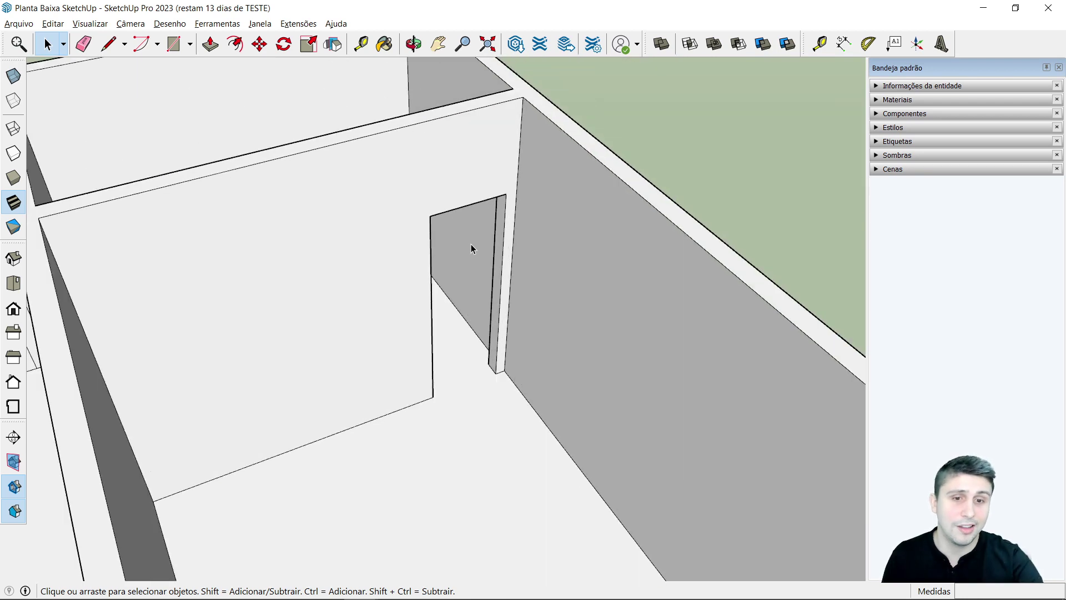
scroll(465, 254, down, 2)
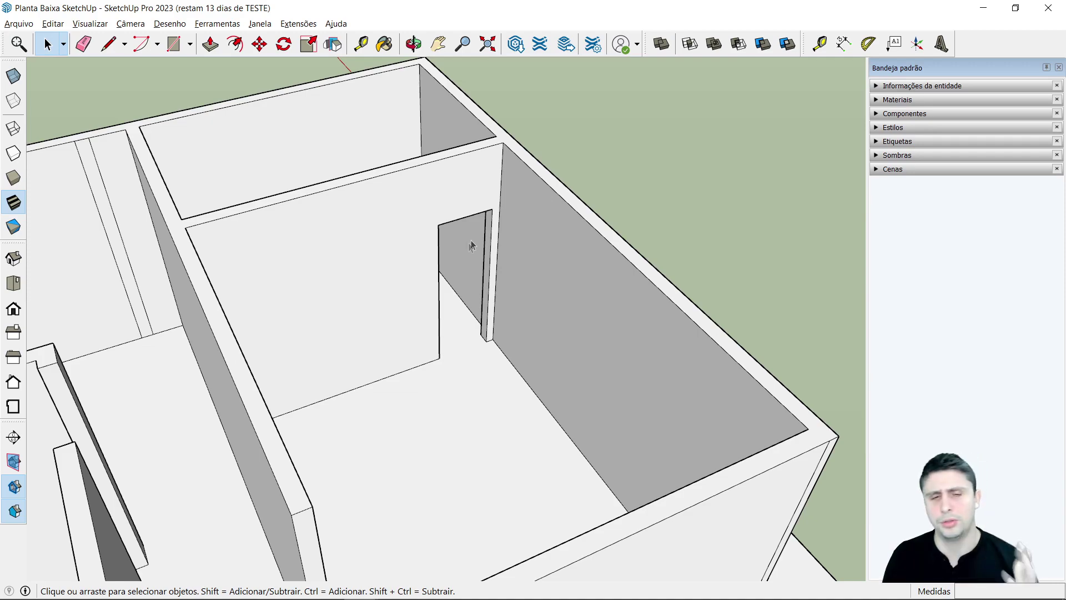
scroll(471, 240, down, 3)
mouse_move(639, 253)
middle_down()
mouse_move(200, 381)
mouse_move(433, 362)
mouse_move(234, 266)
mouse_move(360, 287)
middle_up()
scroll(445, 328, down, 2)
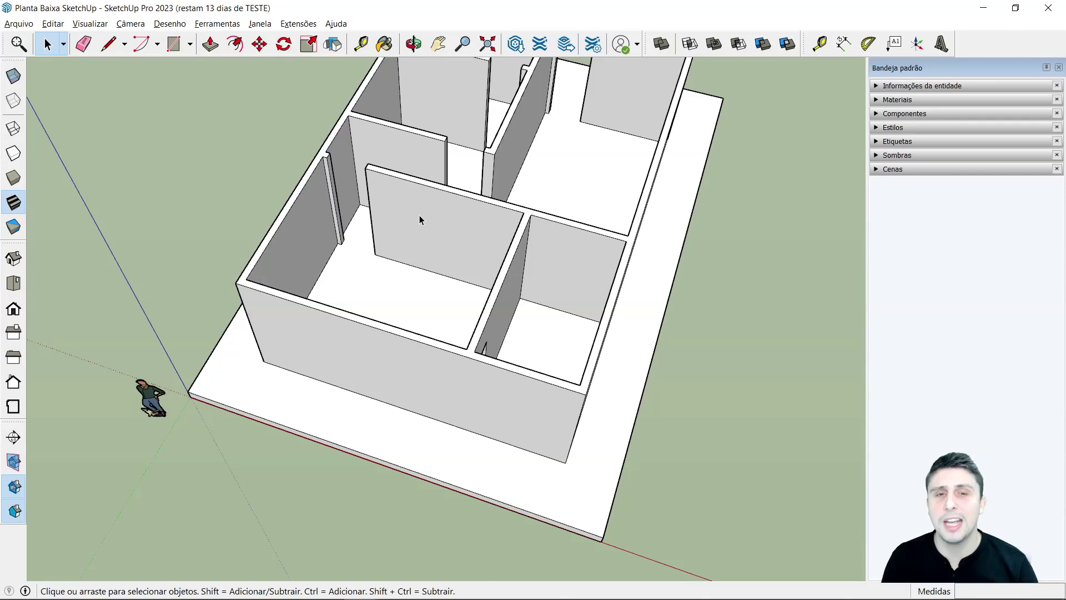
scroll(428, 240, down, 2)
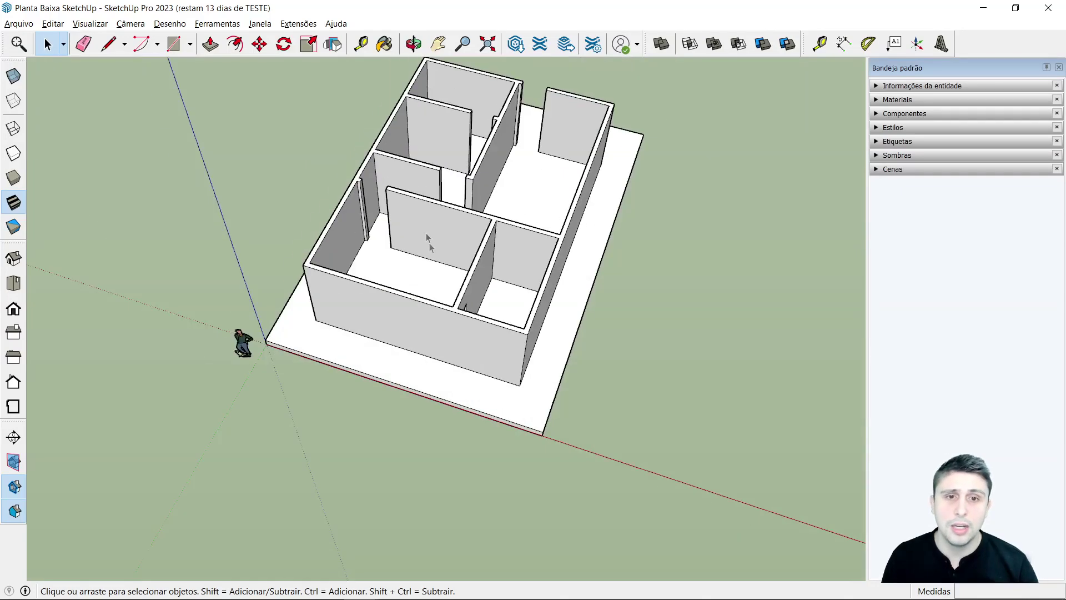
click(177, 50)
scroll(369, 167, up, 3)
Draw a rectangle across the wall top over the doorway and push it down 7 into a lintel.
scroll(362, 178, up, 3)
scroll(346, 198, up, 1)
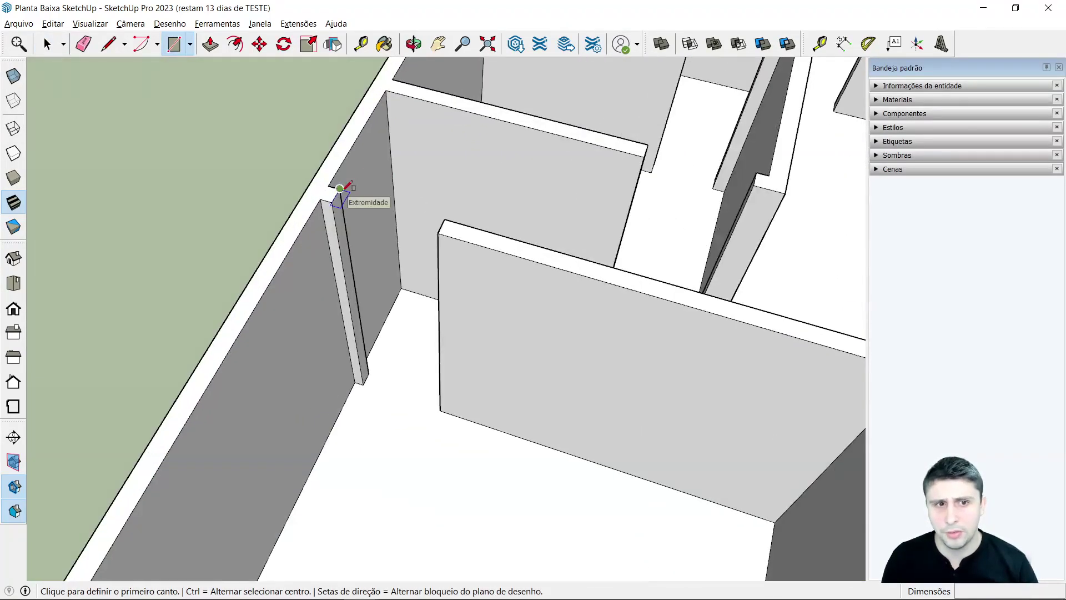
click(340, 189)
click(443, 223)
key(space)
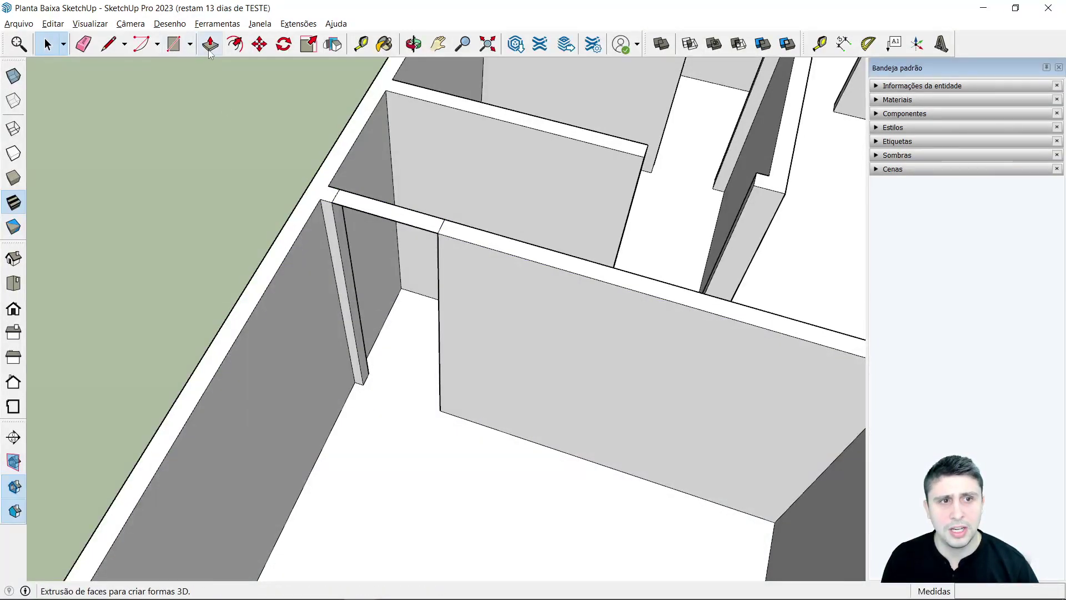
click(210, 44)
click(372, 212)
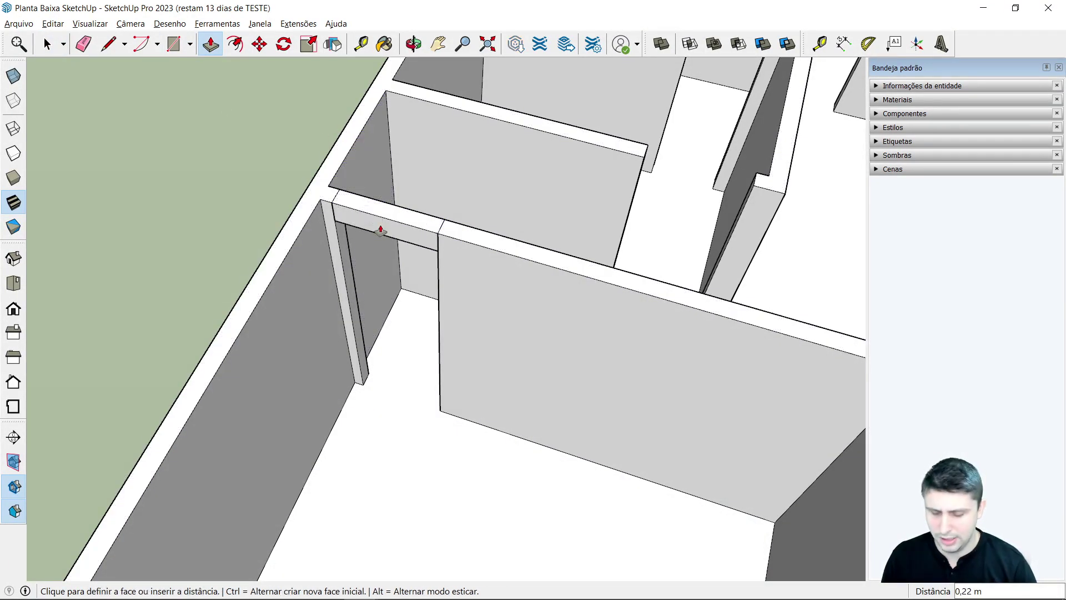
text(0,7)
key(Return)
key(e)
Erase the seams on the wall face, inner corner and wall top around the lintel.
scroll(398, 283, up, 2)
click(460, 255)
drag(321, 219, 314, 170)
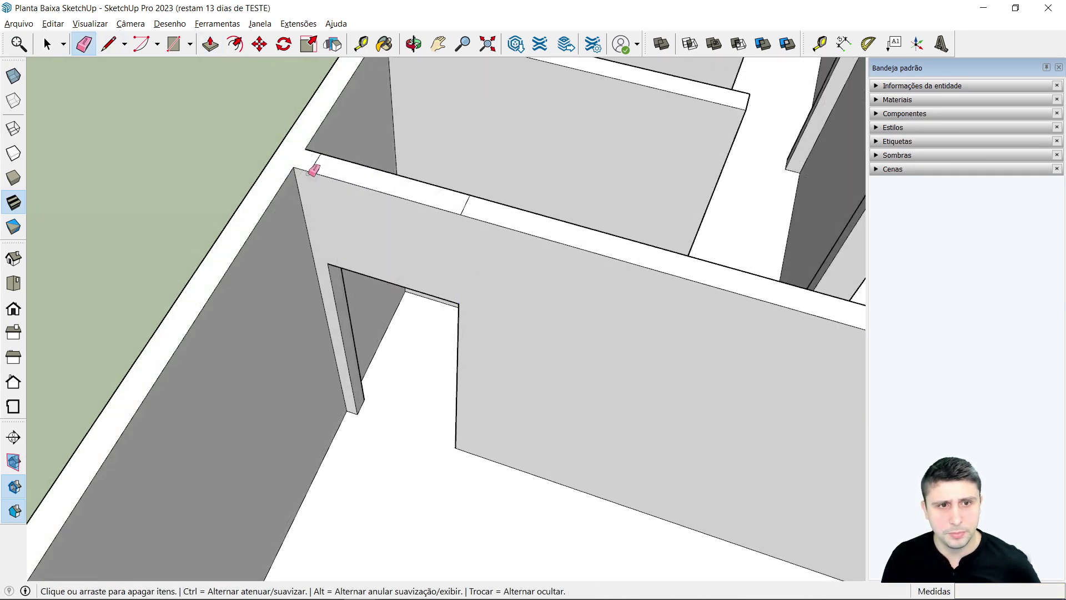
click(476, 211)
Measure across the top of the doorway to check it is 0,90 m wide.
key(t)
middle_drag(337, 190, 331, 278)
click(333, 289)
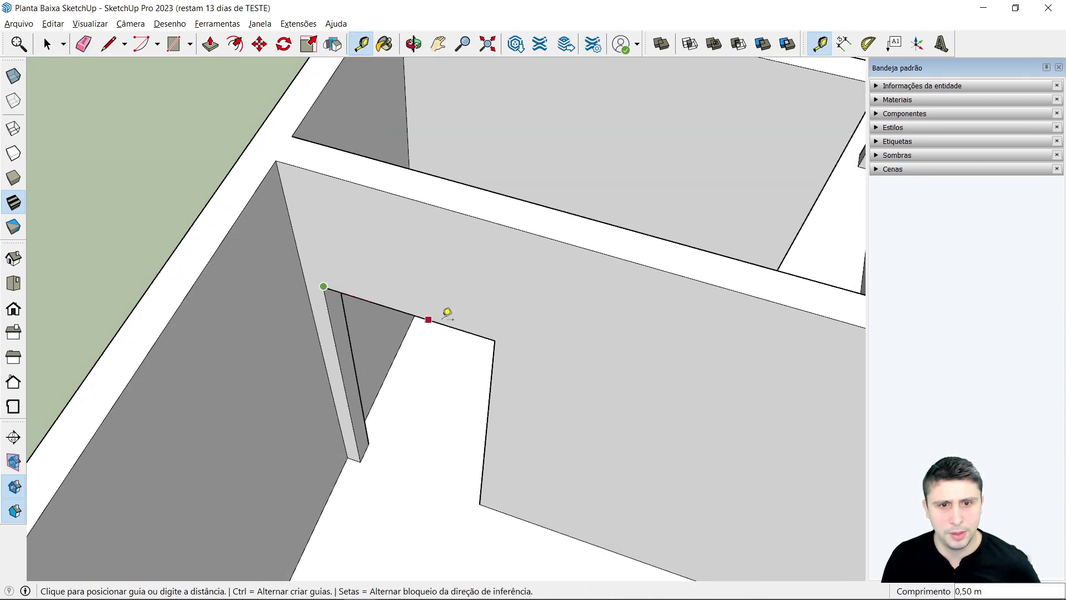
click(500, 336)
scroll(434, 345, down, 5)
key(space)
scroll(422, 333, down, 3)
middle_drag(422, 333, 344, 289)
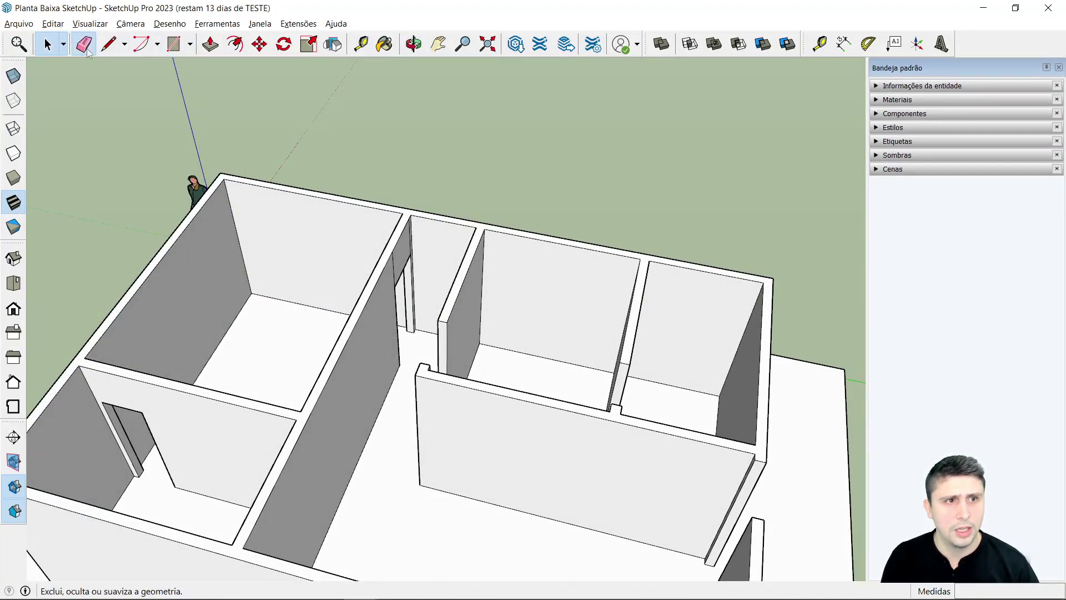
Erase the leftover vertical edge on the central wall and orbit to a new angle.
click(83, 44)
scroll(400, 239, up, 3)
scroll(384, 266, up, 2)
scroll(400, 279, up, 2)
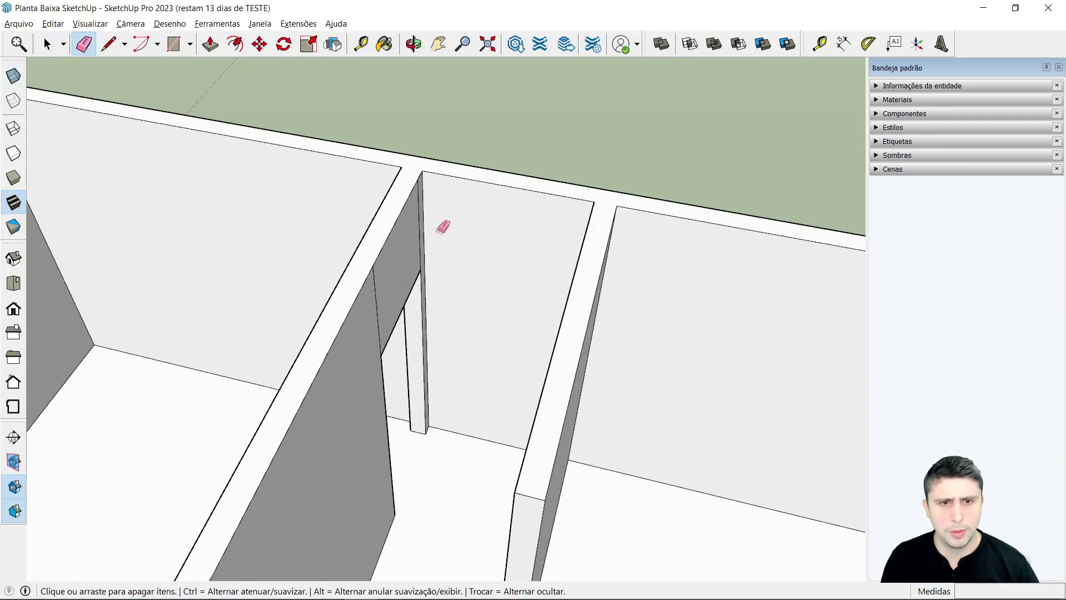
scroll(441, 228, up, 2)
click(353, 311)
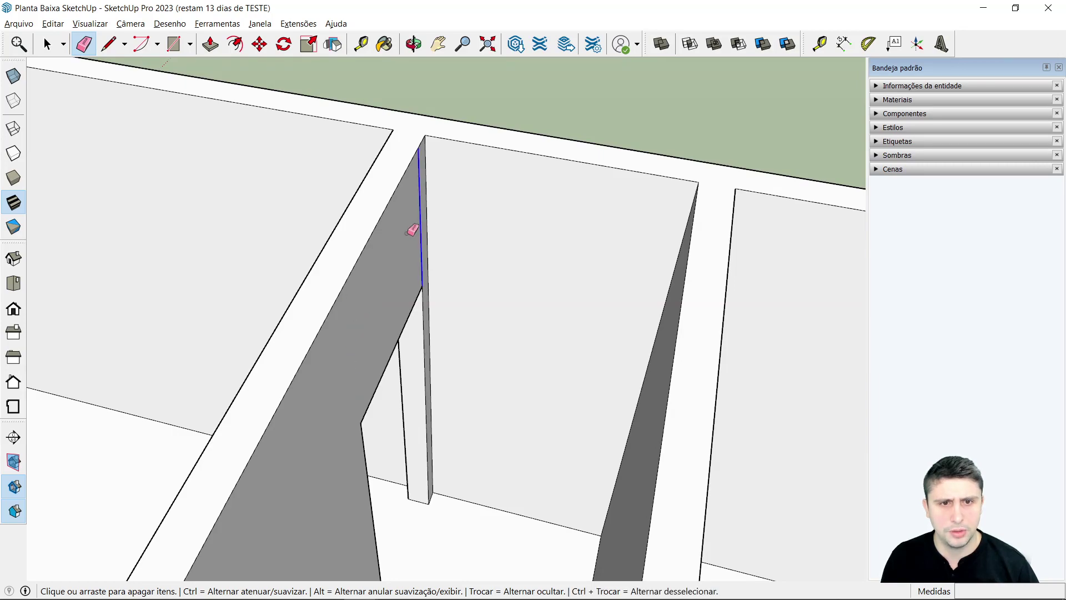
scroll(411, 211, down, 3)
scroll(431, 219, down, 5)
scroll(389, 233, down, 2)
key(space)
mouse_move(278, 282)
middle_down()
mouse_move(578, 389)
mouse_move(728, 335)
mouse_move(538, 311)
middle_up()
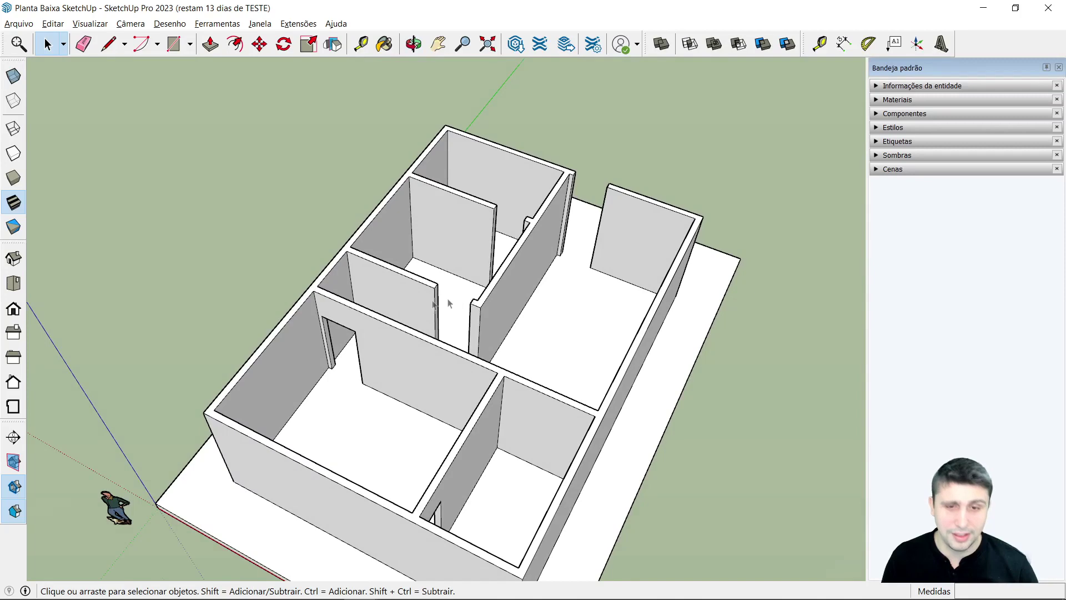
scroll(503, 277, up, 1)
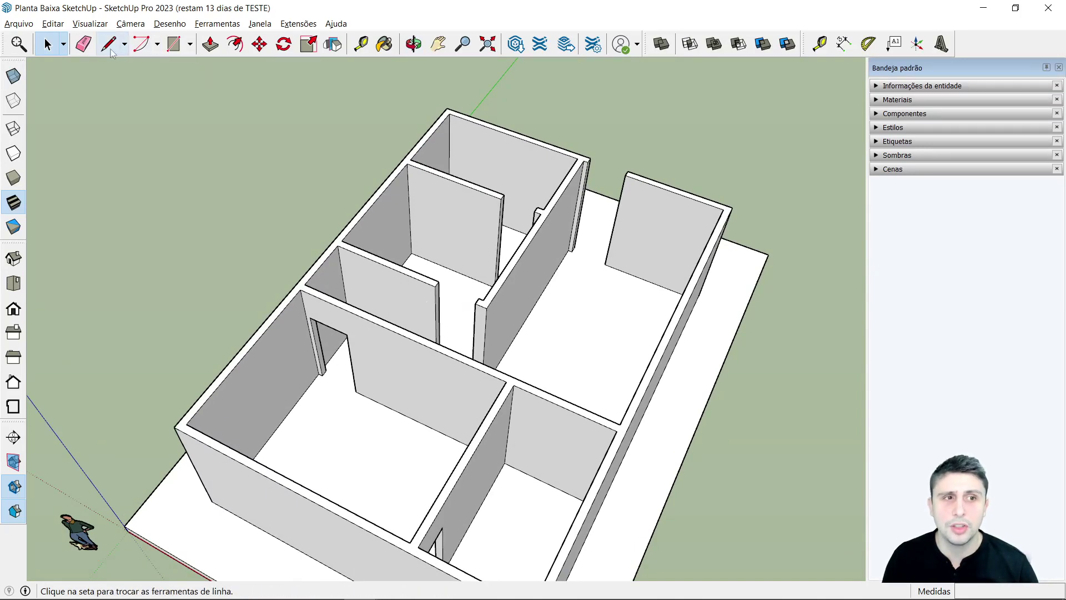
click(174, 44)
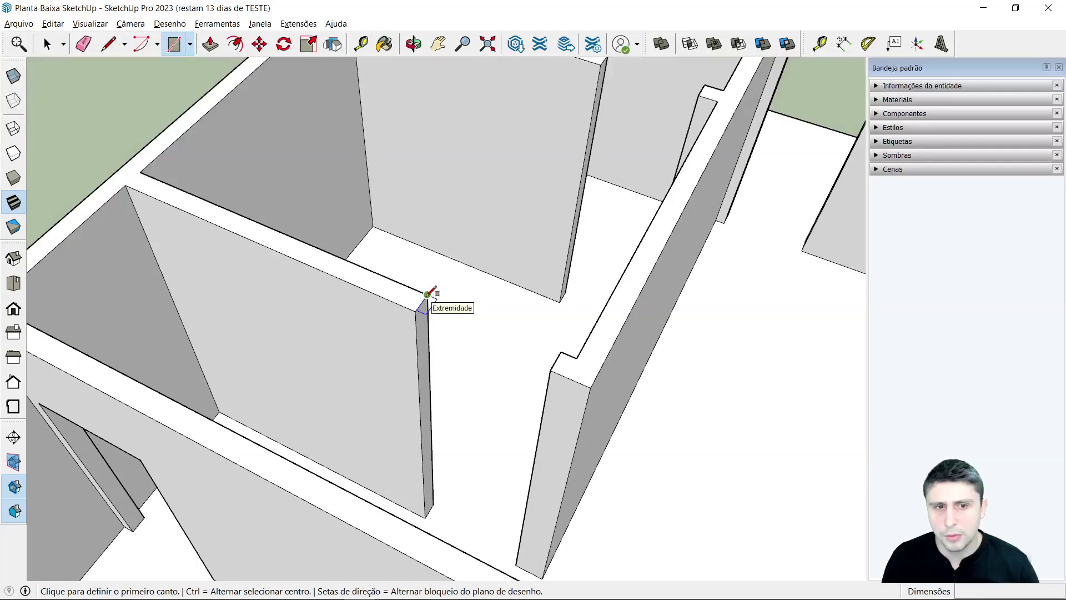
Draw a rectangle over the hallway doorway gap and push it down 7 into a lintel.
click(427, 294)
click(552, 367)
key(space)
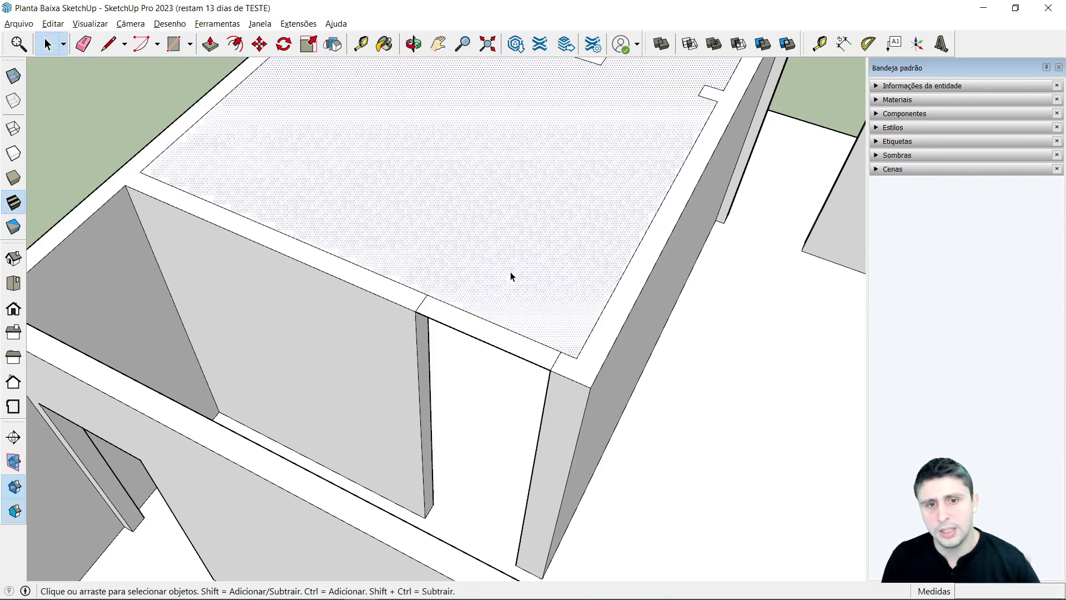
click(211, 44)
click(452, 311)
text(0,)
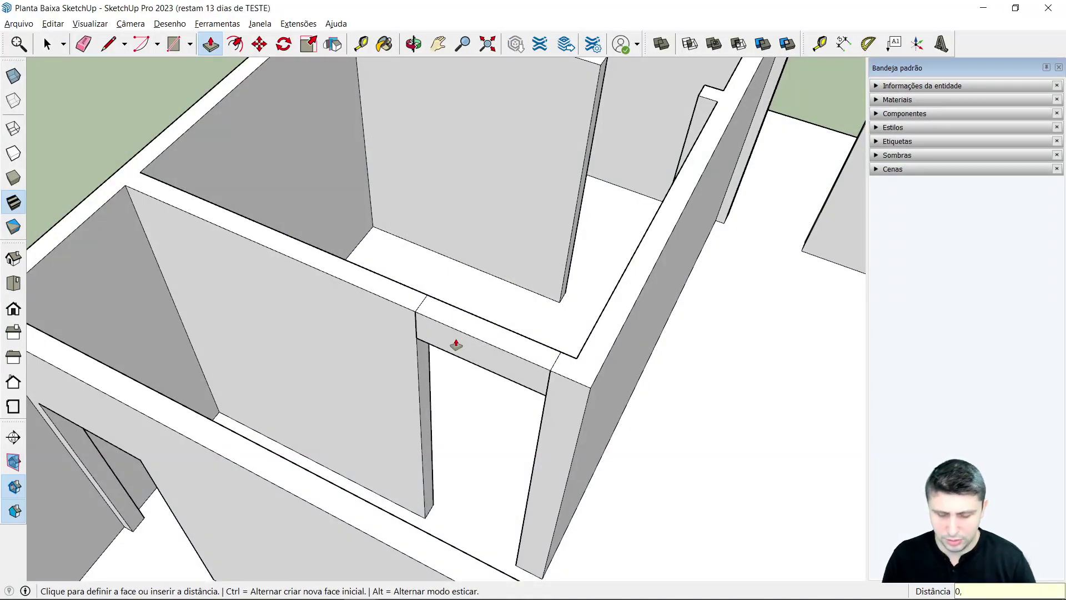
text(7)
key(Return)
key(space)
Erase the seam beside the new lintel and orbit over the walls to inspect.
key(e)
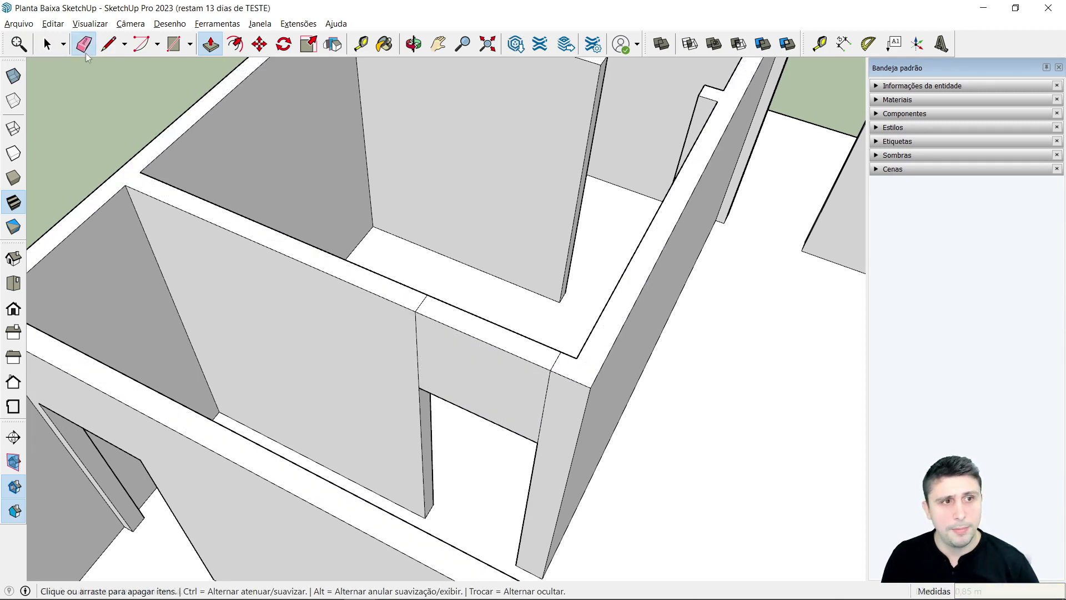
click(419, 344)
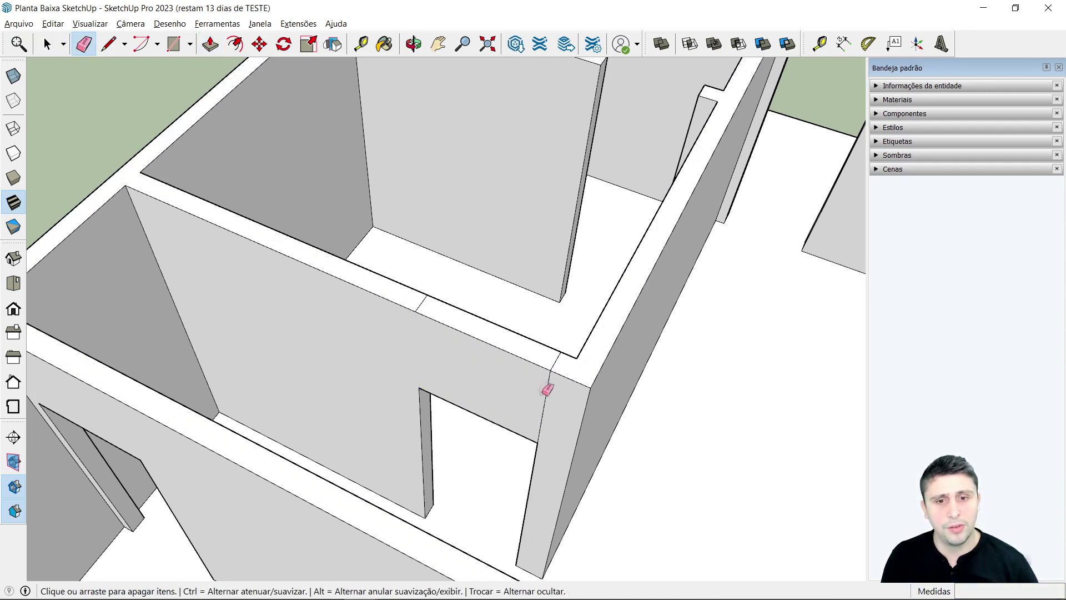
scroll(578, 340, up, 3)
scroll(544, 356, up, 2)
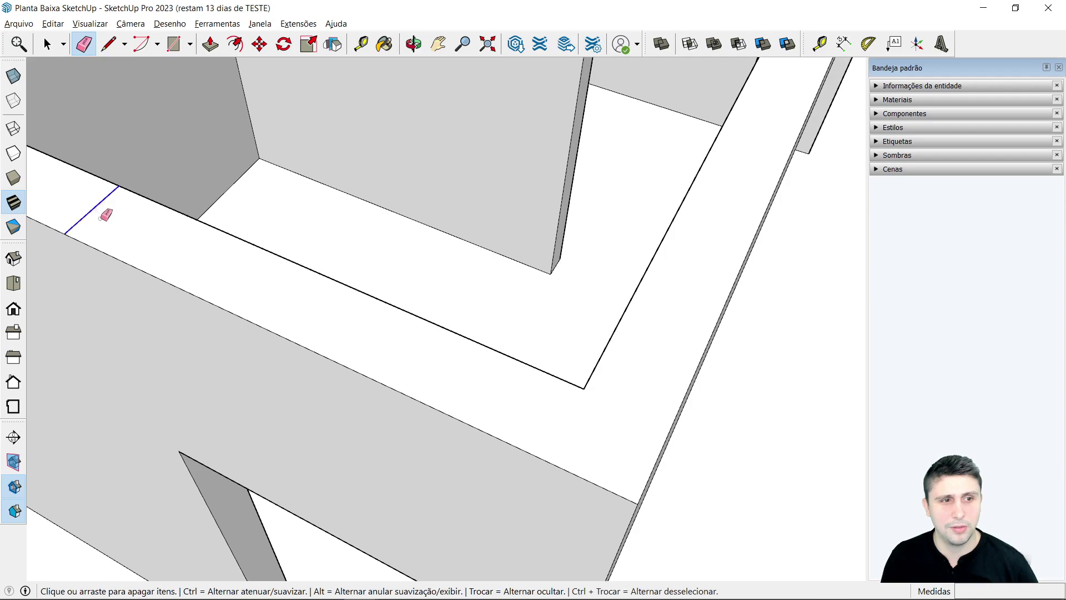
scroll(392, 340, down, 3)
middle_drag(393, 341, 258, 189)
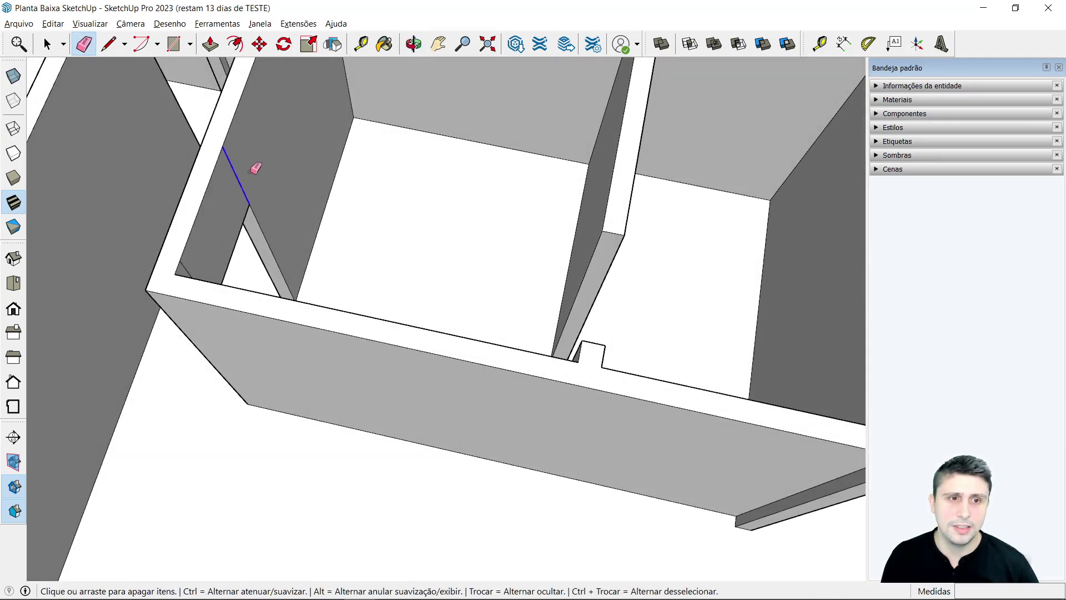
scroll(202, 281, down, 3)
middle_drag(202, 281, 143, 135)
scroll(392, 90, up, 3)
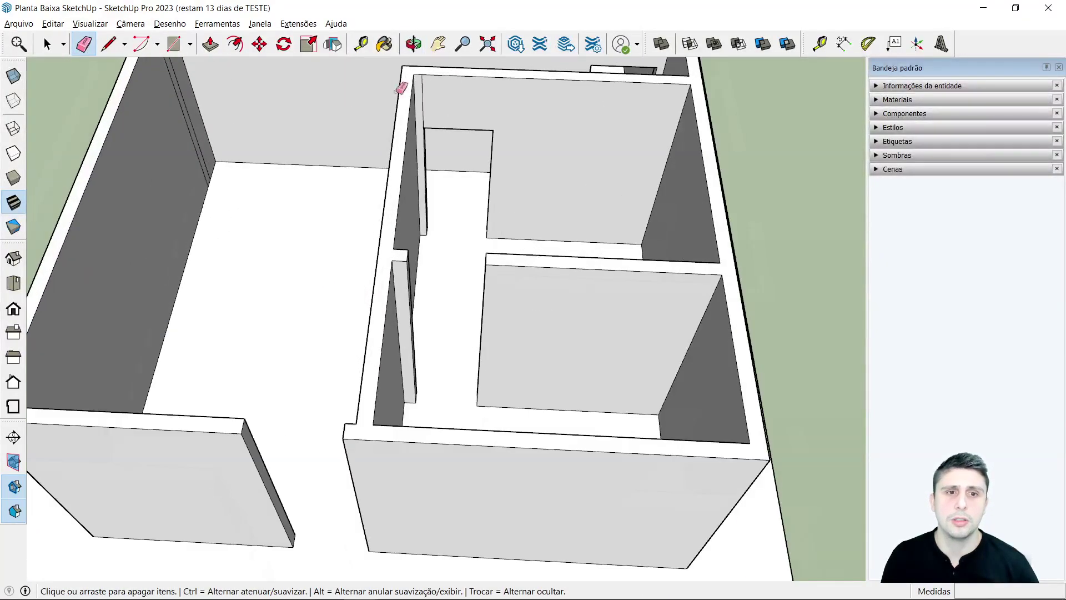
scroll(423, 85, up, 3)
scroll(416, 177, down, 5)
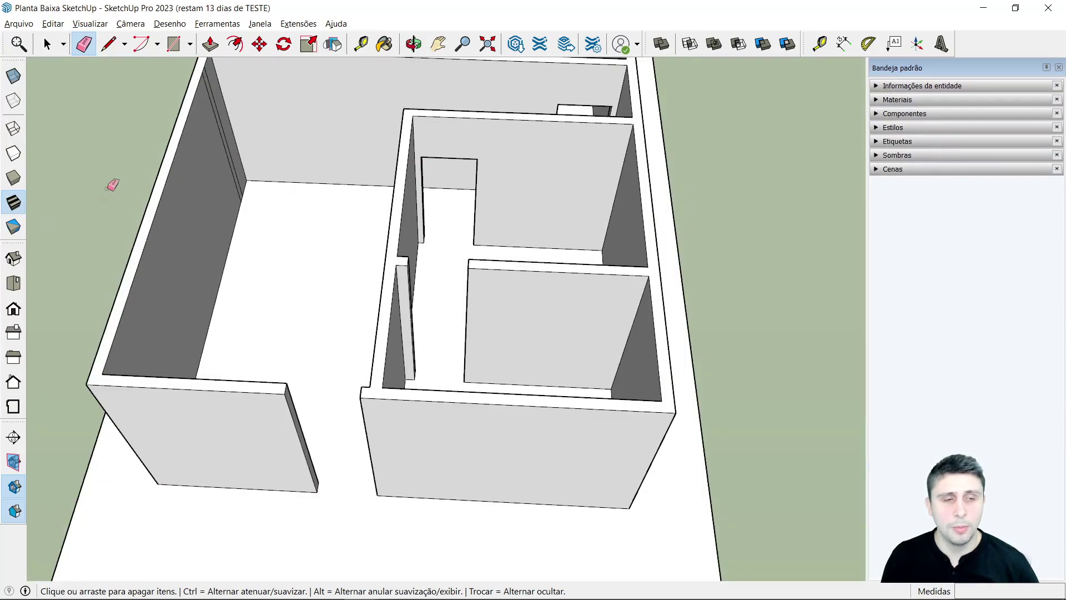
Draw a rectangle at the wall corner and delete its unwanted top face.
click(173, 44)
scroll(283, 372, up, 3)
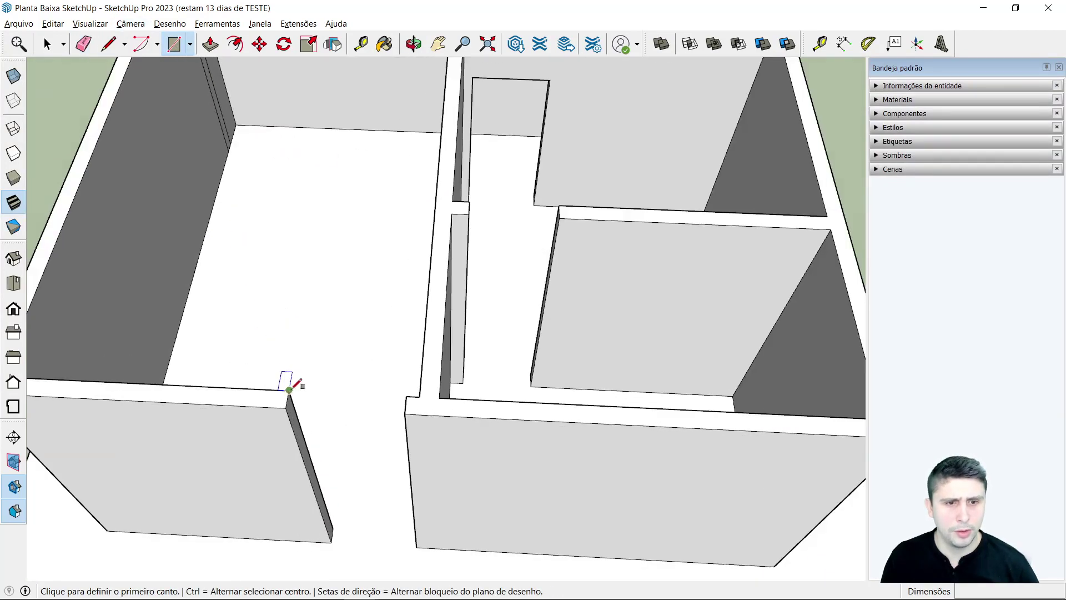
click(289, 390)
click(409, 409)
key(space)
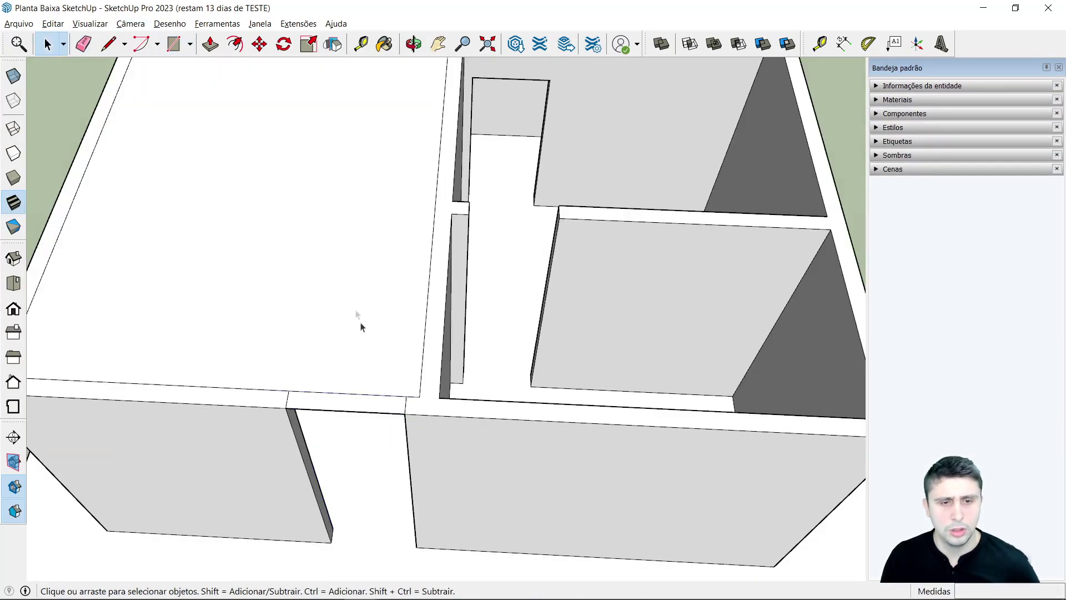
click(371, 350)
scroll(378, 319, down, 2)
key(Delete)
Extrude the new face to fill the wall above the doorway.
key(p)
scroll(362, 419, up, 3)
scroll(324, 358, up, 2)
click(323, 358)
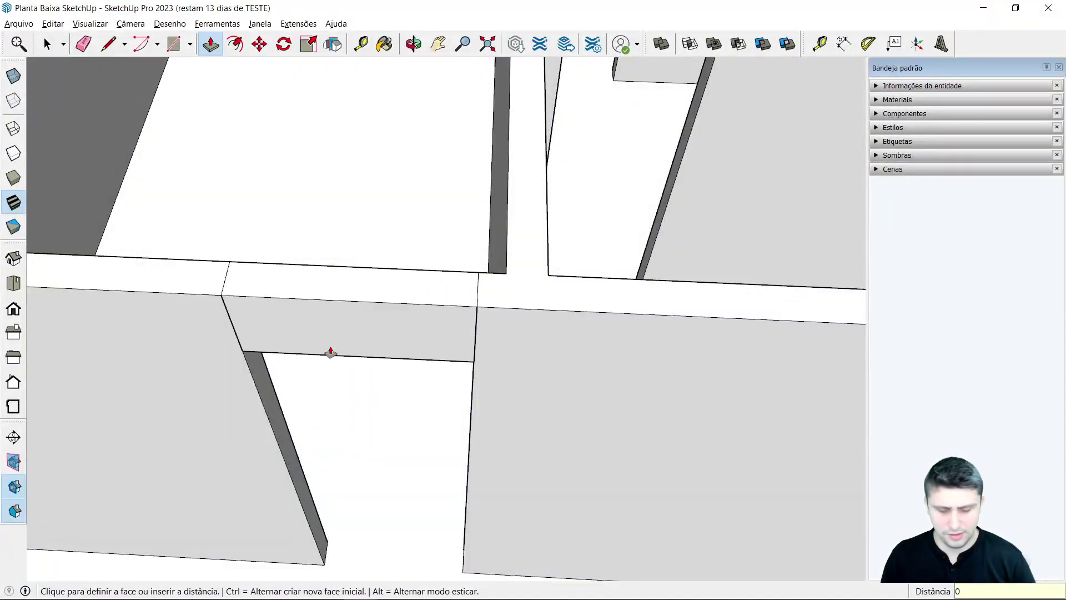
click(330, 354)
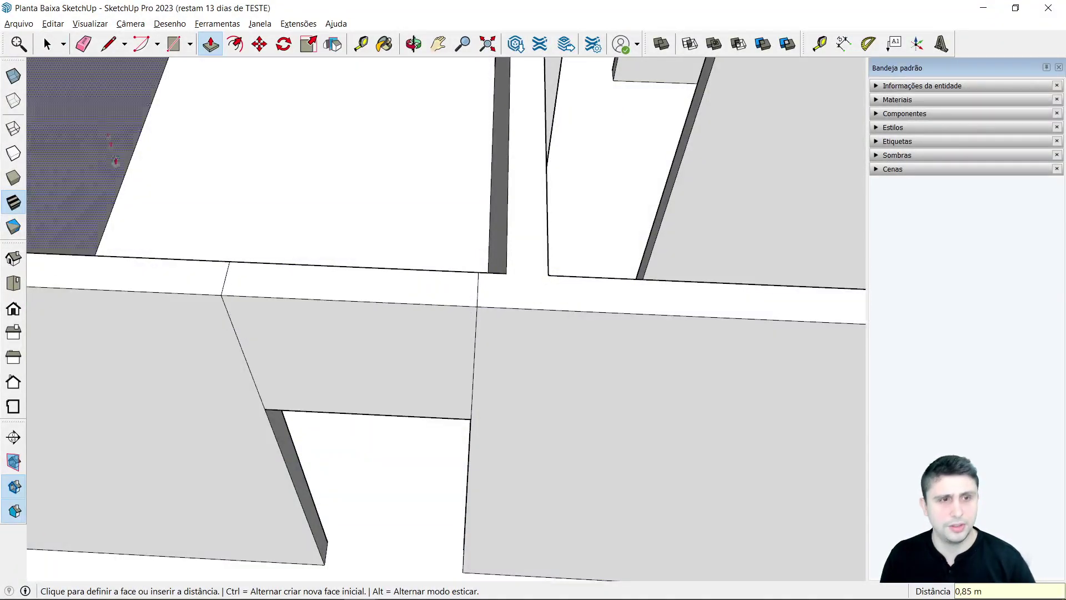
Erase the left, vertical and wall-top seam lines between the wall faces.
click(84, 44)
click(221, 309)
click(476, 359)
drag(483, 289, 198, 283)
mouse_move(379, 306)
middle_down()
mouse_move(519, 352)
mouse_move(498, 107)
middle_up()
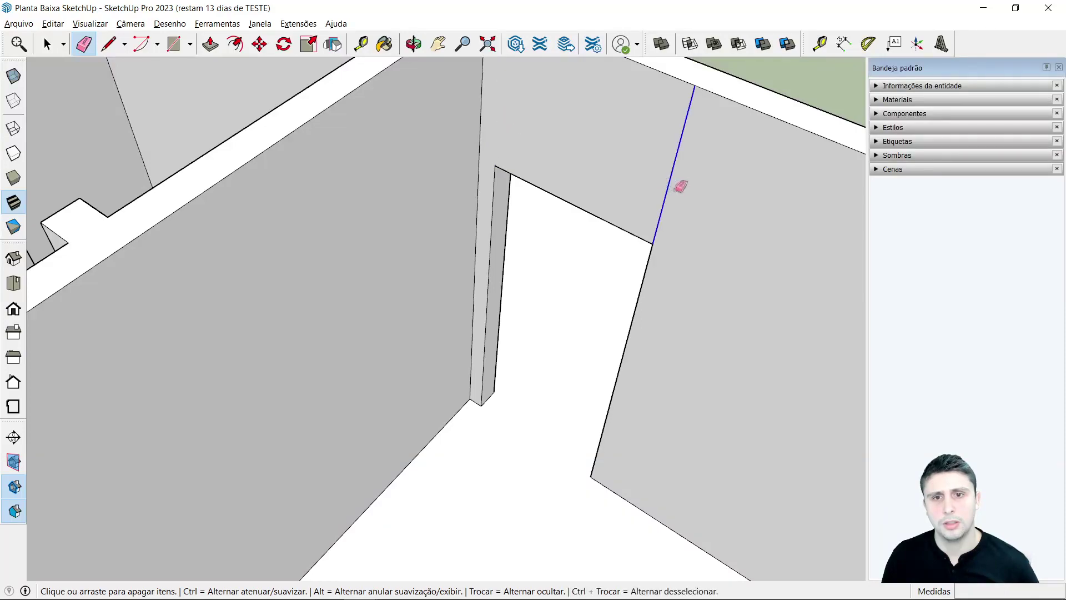
scroll(679, 183, down, 5)
key(space)
scroll(558, 203, down, 5)
Orbit and zoom around the house to look down on the rooms.
mouse_move(475, 340)
middle_down()
mouse_move(637, 357)
mouse_move(728, 265)
mouse_move(340, 340)
mouse_move(487, 374)
mouse_move(550, 452)
mouse_move(449, 262)
middle_up()
scroll(388, 419, up, 3)
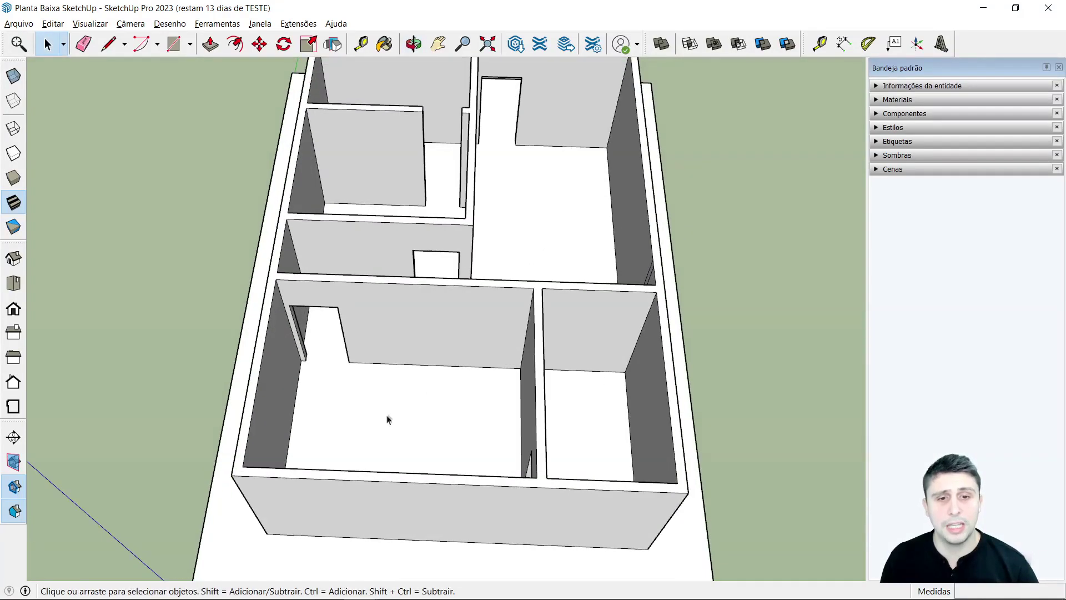
scroll(294, 392, up, 2)
middle_drag(550, 377, 543, 246)
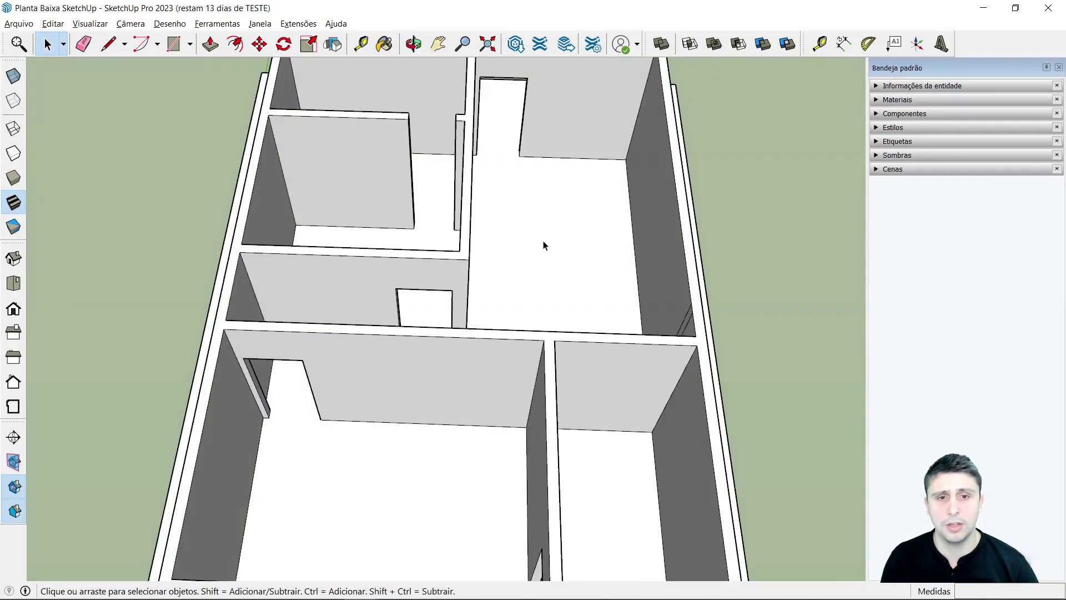
scroll(452, 266, down, 3)
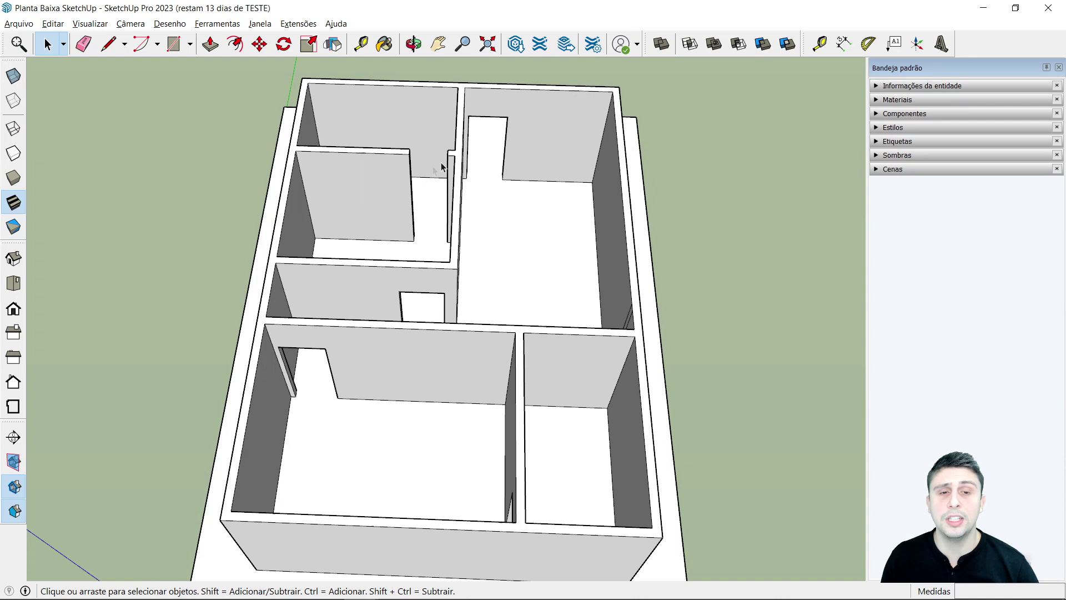
scroll(421, 184, up, 2)
scroll(412, 157, up, 2)
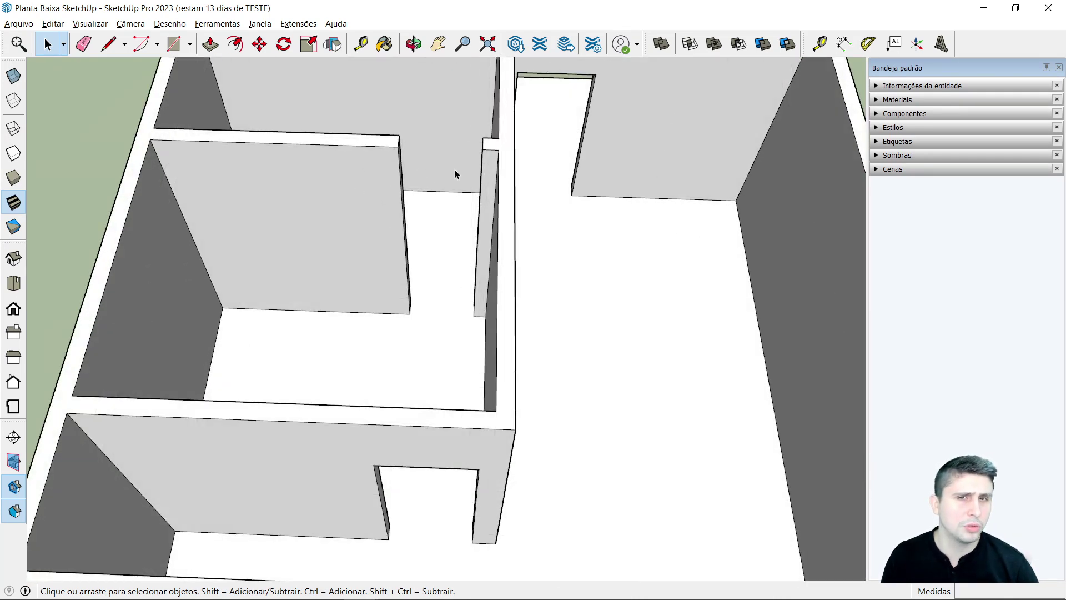
scroll(444, 164, up, 2)
scroll(437, 162, up, 1)
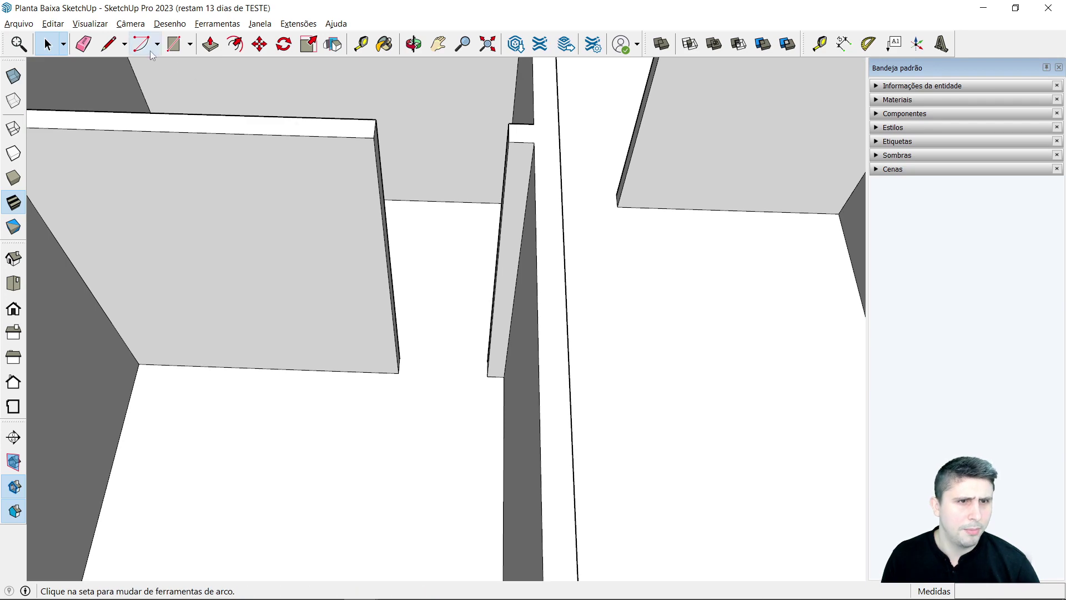
Draw a rectangle across the wall gap and pull it down into a 0.40 m header.
click(173, 44)
scroll(389, 129, up, 2)
click(402, 129)
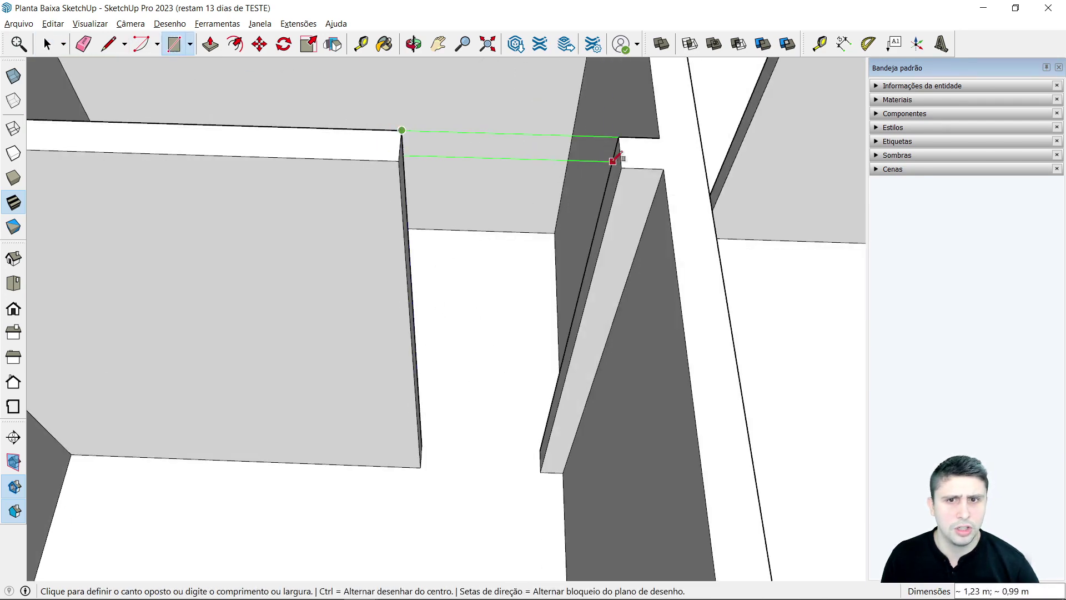
click(619, 167)
key(space)
key(p)
click(471, 158)
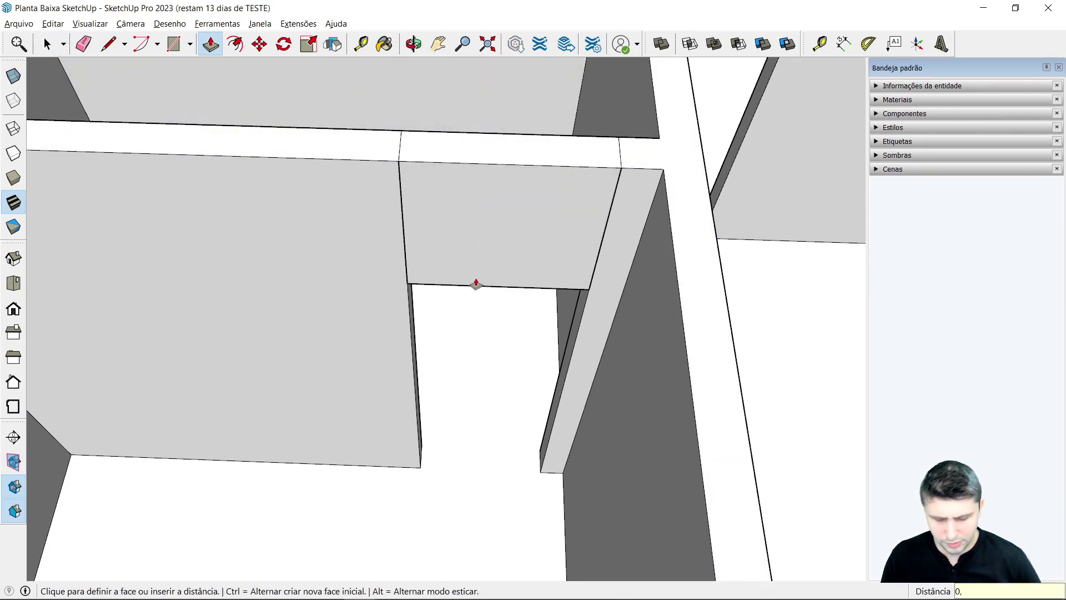
click(476, 286)
key(space)
Erase the seam edge on the wall top and check the doorway in X-ray mode.
key(e)
click(404, 223)
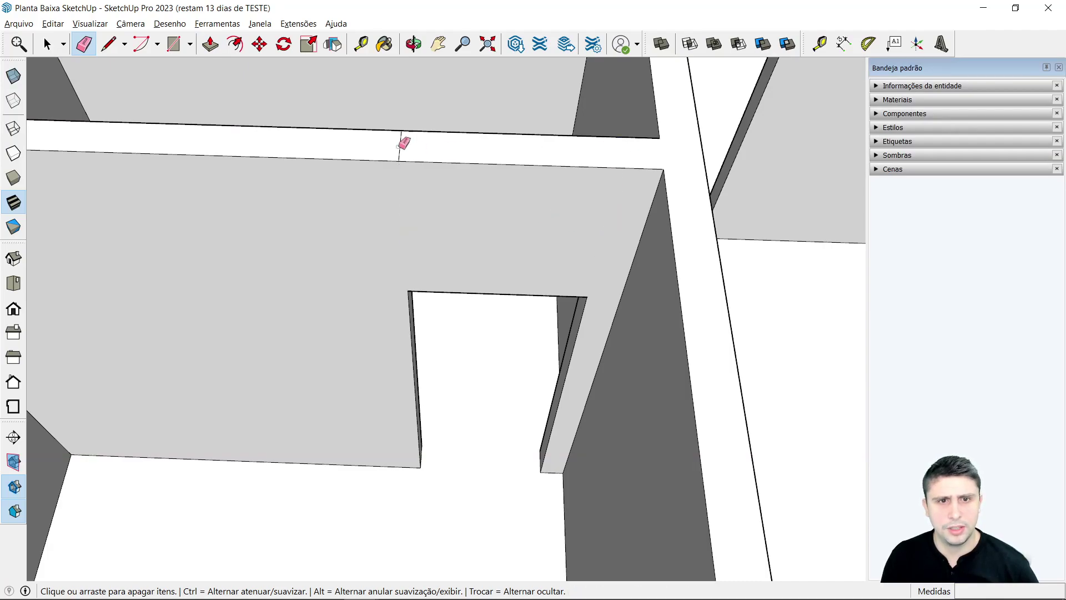
key(x)
scroll(361, 303, down, 1)
mouse_move(361, 303)
middle_down()
mouse_move(564, 197)
mouse_move(488, 173)
mouse_move(466, 136)
mouse_move(358, 139)
middle_up()
key(x)
Zoom and orbit to a new view of the rooms.
scroll(414, 165, up, 3)
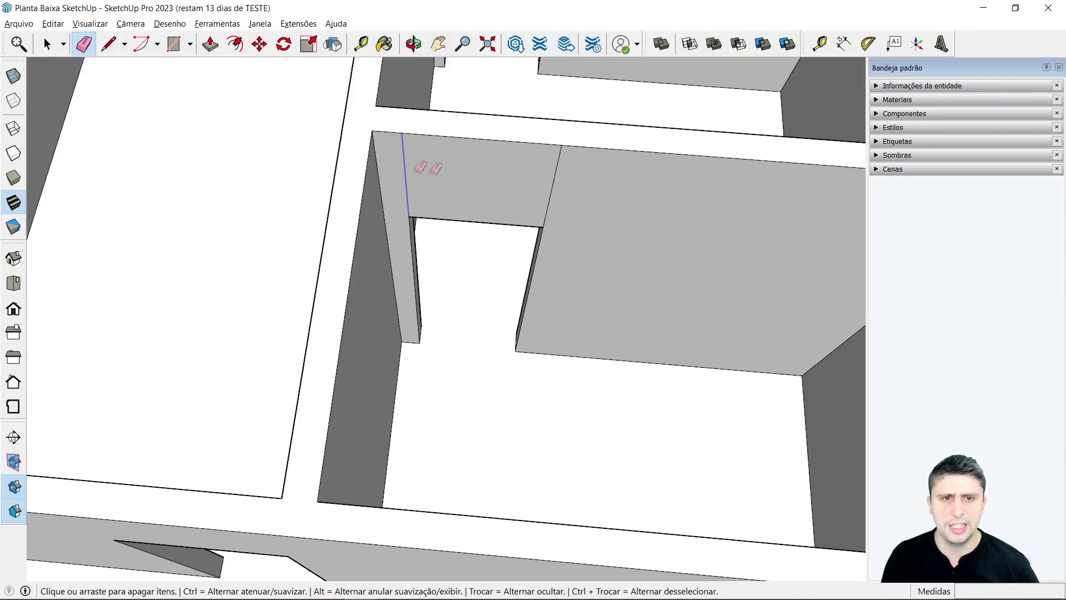
scroll(502, 209, down, 3)
scroll(502, 209, down, 2)
key(space)
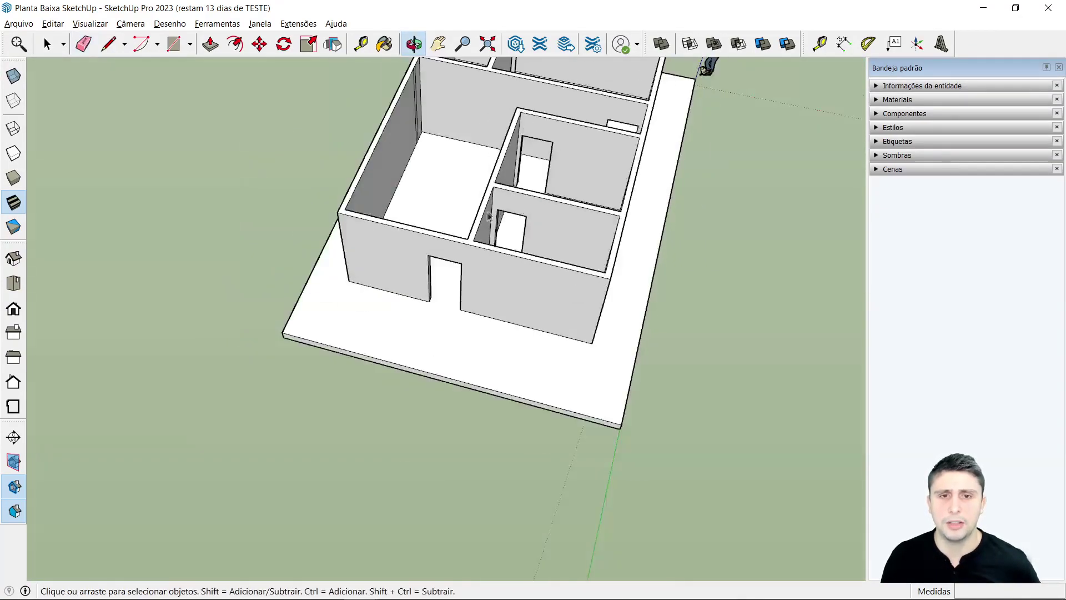
middle_drag(614, 270, 258, 161)
scroll(258, 161, up, 5)
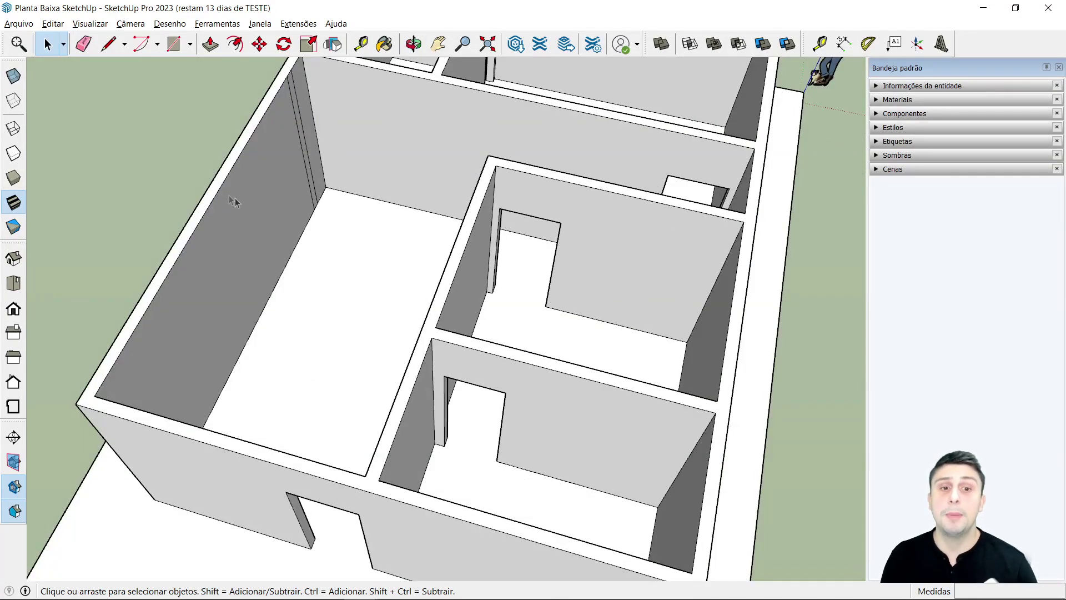
Erase the double vertical edges on the first wall corner.
scroll(559, 252, down, 3)
mouse_move(559, 253)
middle_down()
mouse_move(352, 210)
mouse_move(369, 306)
mouse_move(364, 139)
middle_up()
scroll(745, 246, down, 4)
scroll(450, 187, up, 4)
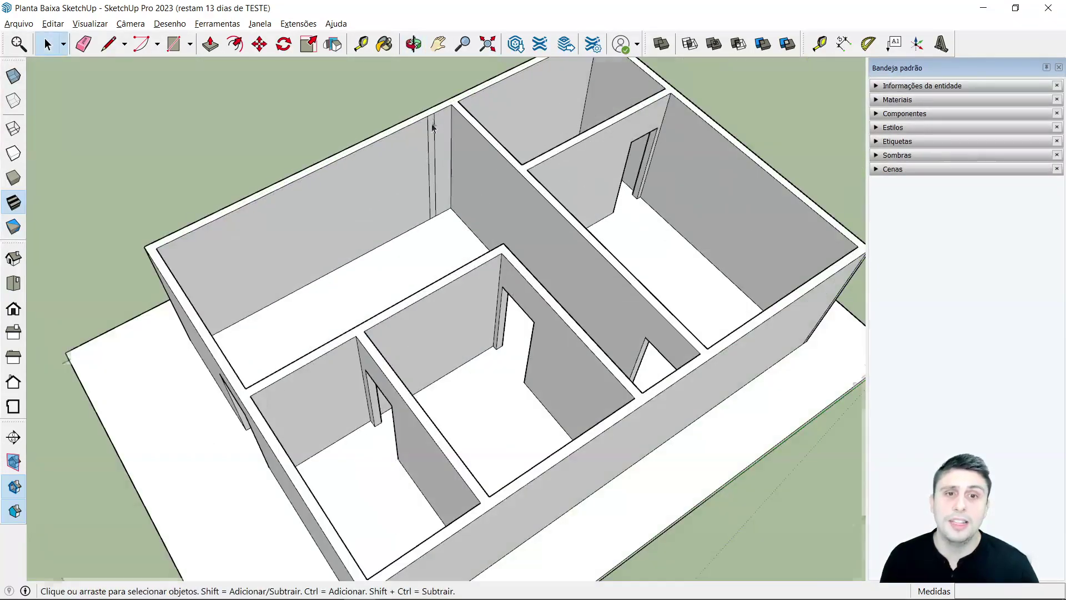
scroll(450, 187, up, 3)
click(83, 43)
scroll(441, 142, up, 2)
drag(441, 142, 386, 152)
scroll(344, 208, down, 1)
scroll(343, 208, down, 4)
key(space)
Erase the vertical seam edge on another wall corner.
mouse_move(638, 295)
middle_down()
mouse_move(623, 393)
mouse_move(417, 307)
mouse_move(298, 214)
middle_up()
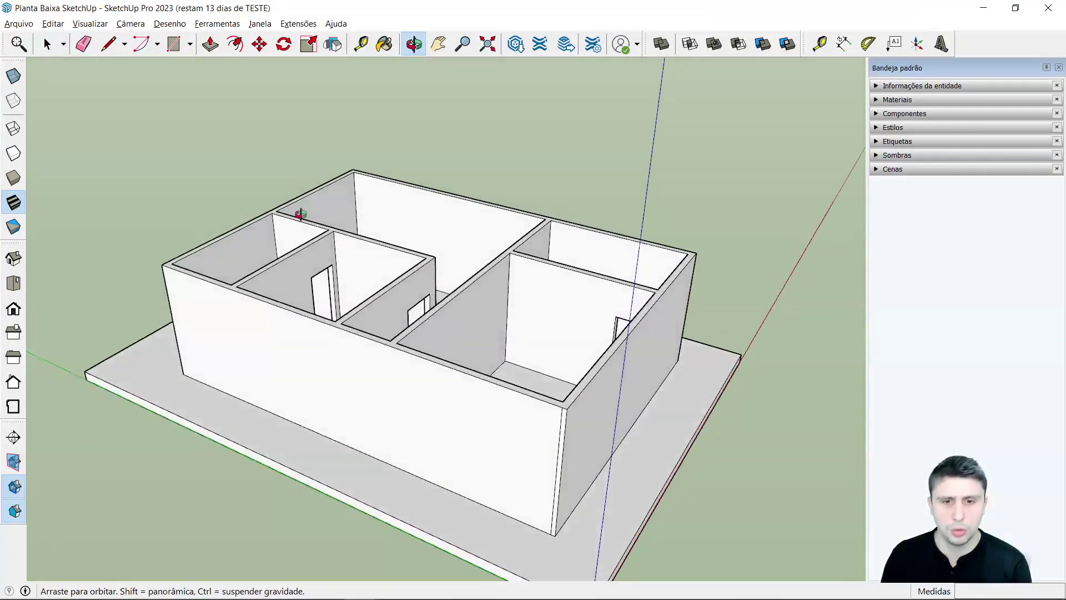
scroll(557, 428, up, 3)
scroll(574, 452, up, 3)
scroll(575, 452, up, 1)
click(83, 44)
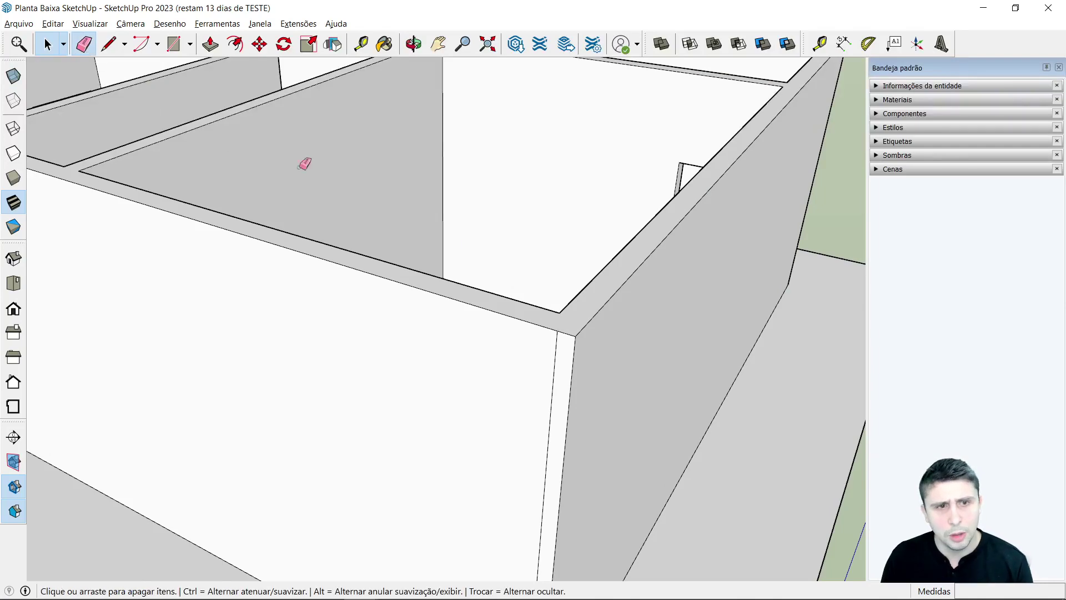
scroll(476, 311, down, 2)
key(space)
scroll(445, 350, down, 3)
scroll(441, 354, down, 1)
Orbit to a higher top-down view and zoom in on the house.
mouse_move(441, 354)
middle_down()
mouse_move(309, 405)
mouse_move(576, 376)
mouse_move(559, 349)
middle_up()
scroll(500, 234, up, 1)
scroll(483, 203, up, 1)
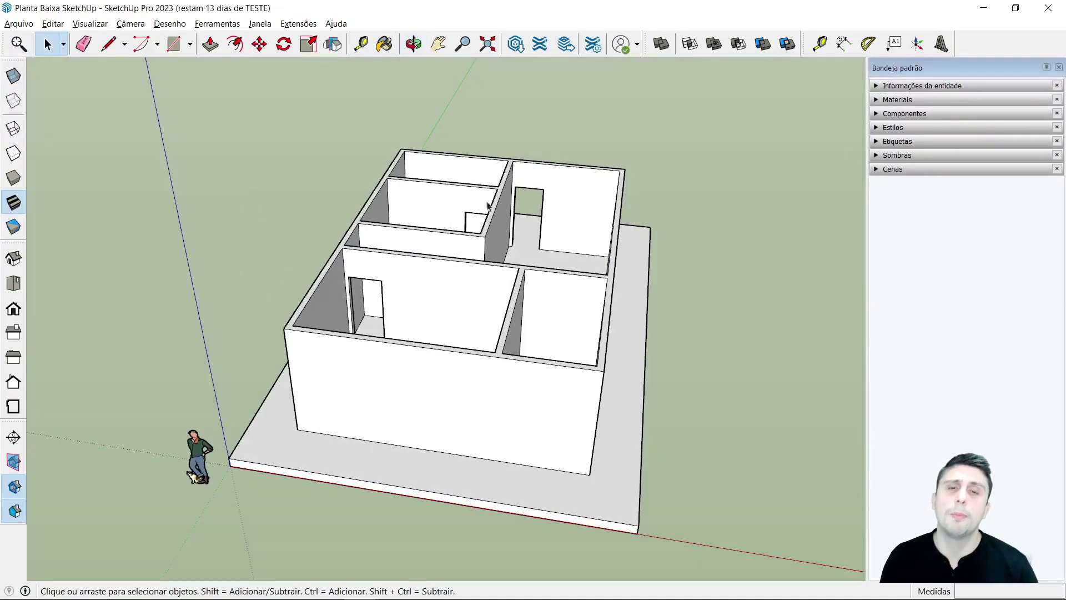
scroll(484, 200, up, 1)
scroll(453, 203, up, 1)
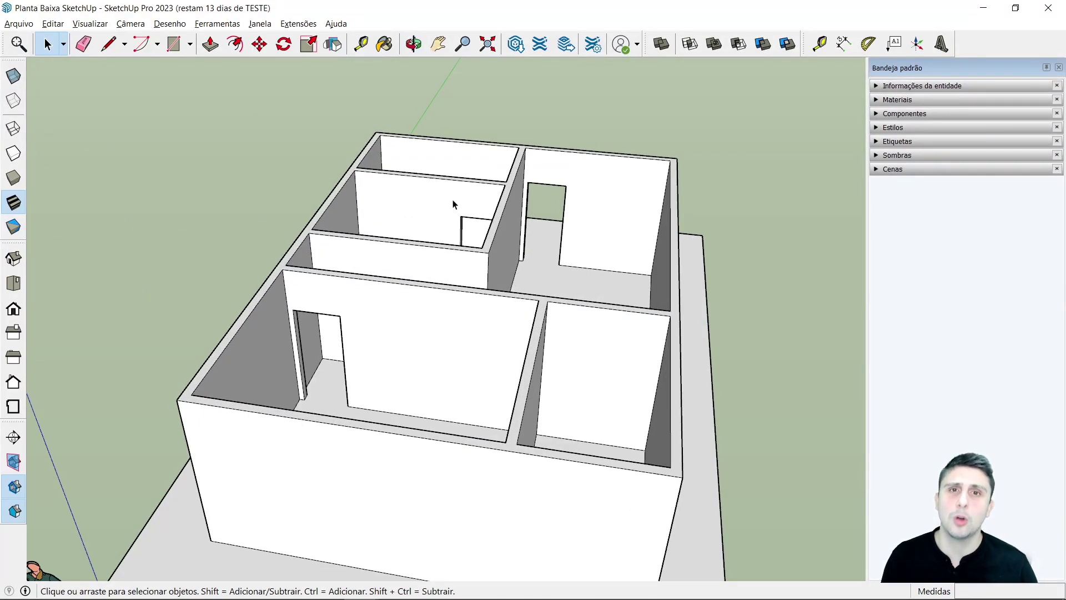
click(221, 24)
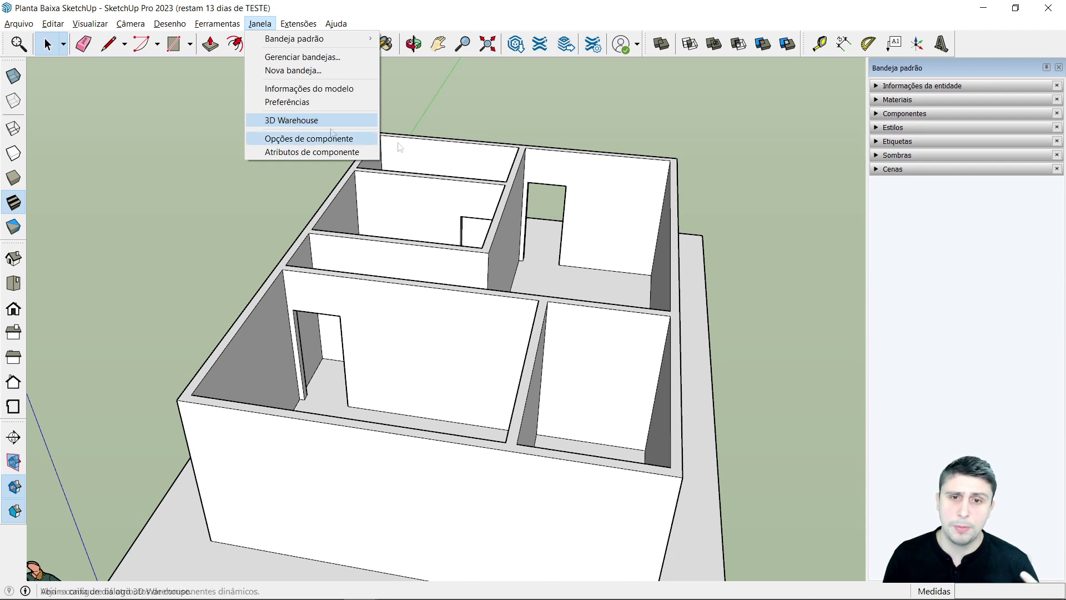
click(748, 233)
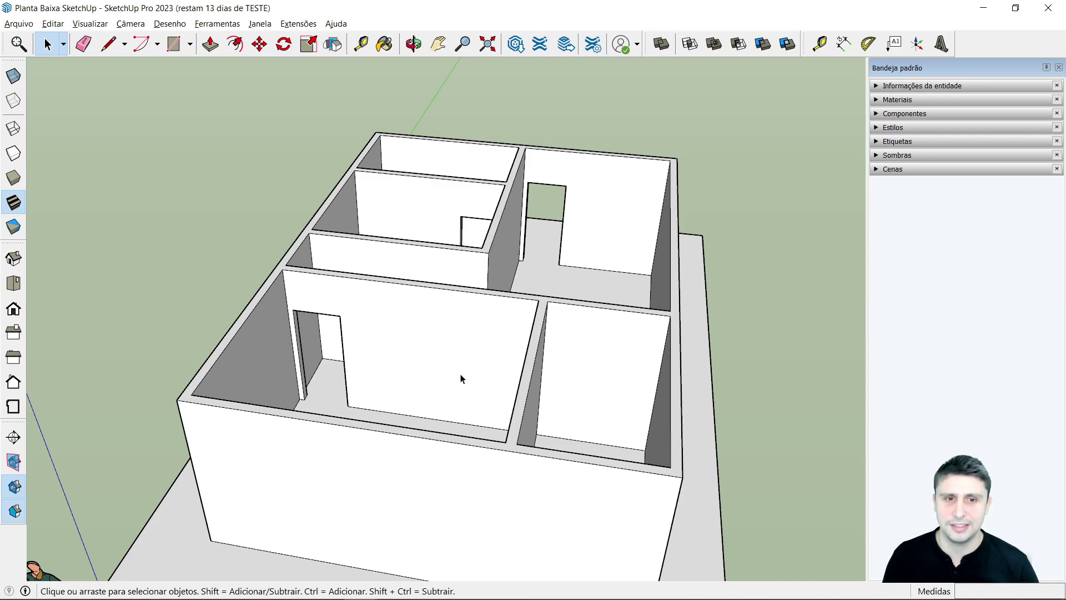
mouse_move(440, 409)
middle_down()
mouse_move(469, 447)
mouse_move(649, 436)
mouse_move(695, 419)
mouse_move(700, 464)
mouse_move(638, 498)
mouse_move(519, 505)
mouse_move(478, 488)
middle_up()
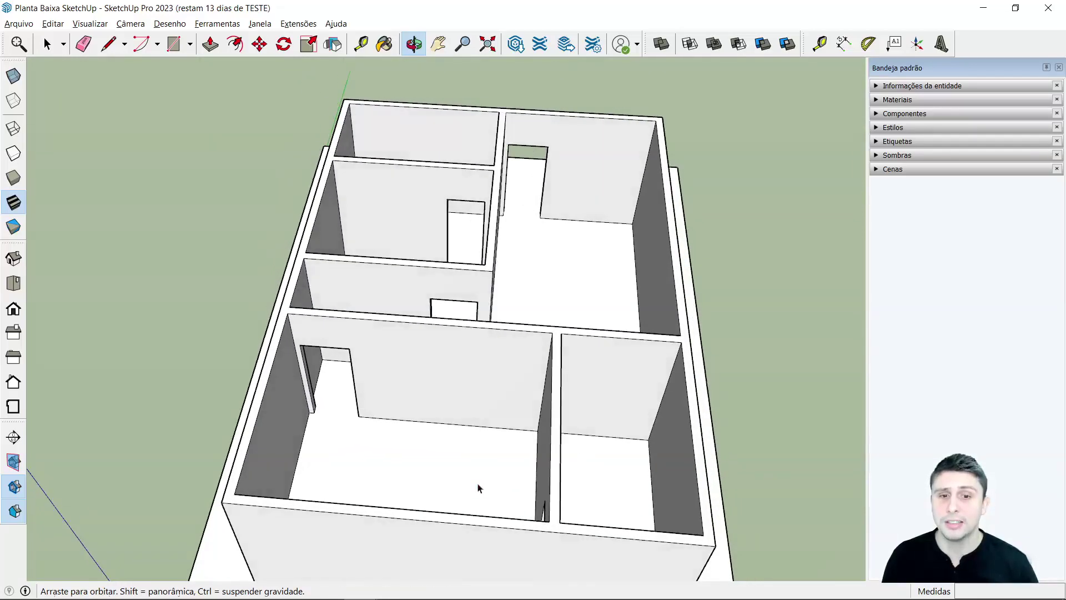
scroll(596, 257, up, 3)
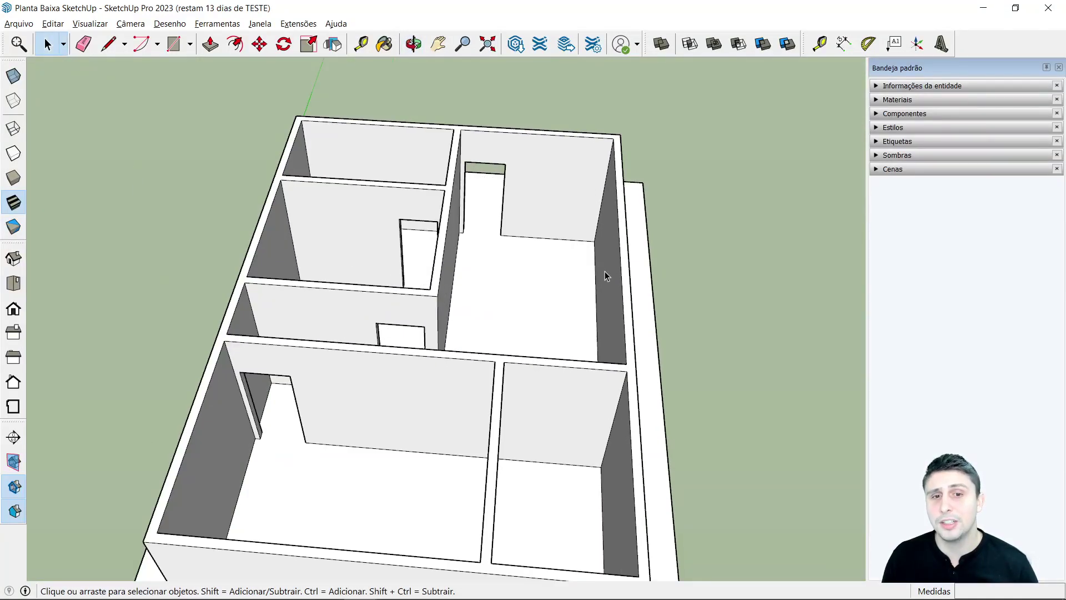
scroll(512, 241, down, 3)
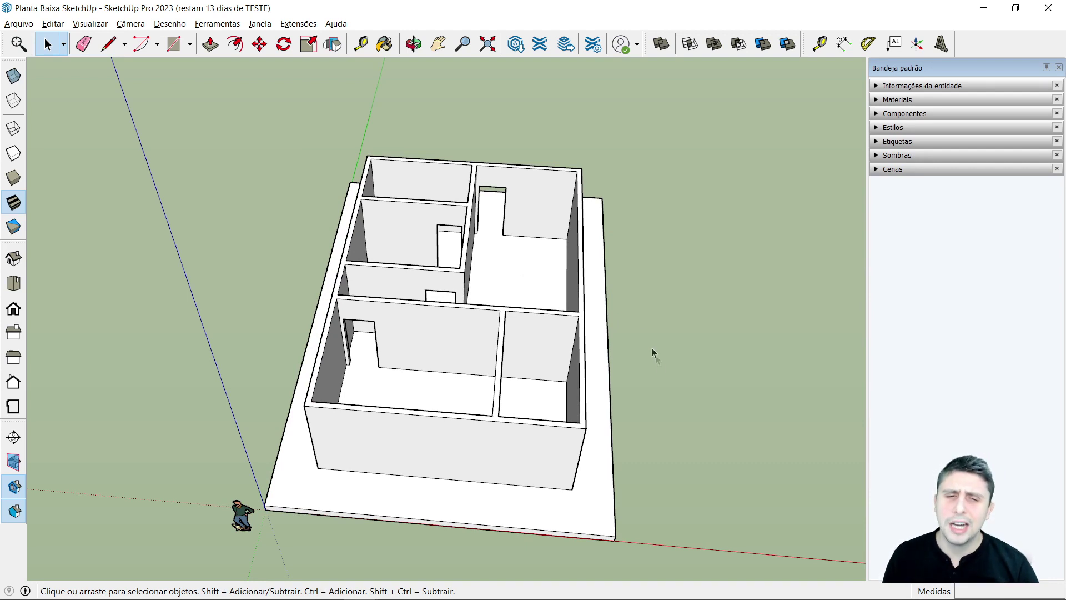
mouse_move(661, 373)
middle_down()
mouse_move(634, 328)
mouse_move(639, 349)
middle_up()
scroll(555, 302, up, 2)
scroll(547, 267, up, 2)
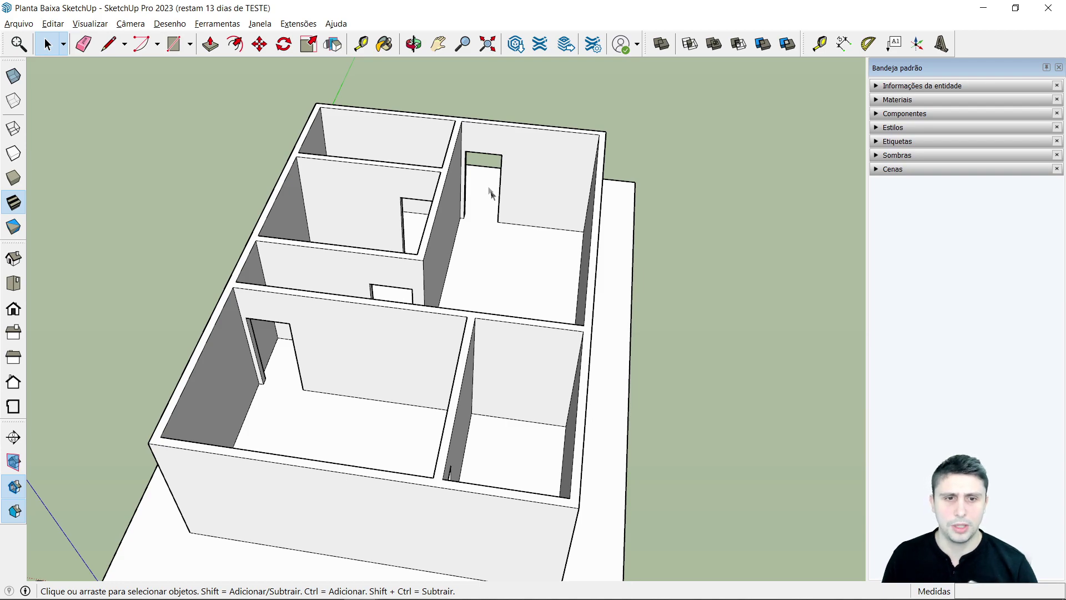
scroll(491, 193, down, 3)
mouse_move(543, 239)
middle_down()
mouse_move(278, 302)
mouse_move(493, 302)
mouse_move(325, 324)
middle_up()
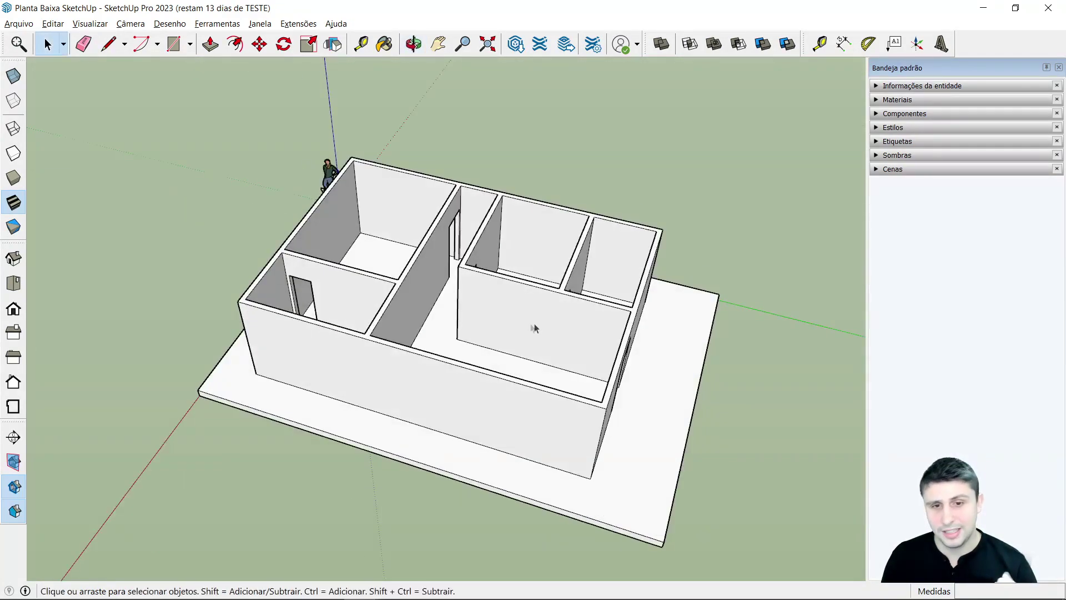
mouse_move(394, 340)
middle_down()
mouse_move(465, 393)
mouse_move(698, 298)
mouse_move(771, 298)
mouse_move(719, 308)
middle_up()
mouse_move(530, 325)
middle_down()
mouse_move(449, 342)
mouse_move(542, 381)
mouse_move(541, 345)
mouse_move(500, 311)
middle_up()
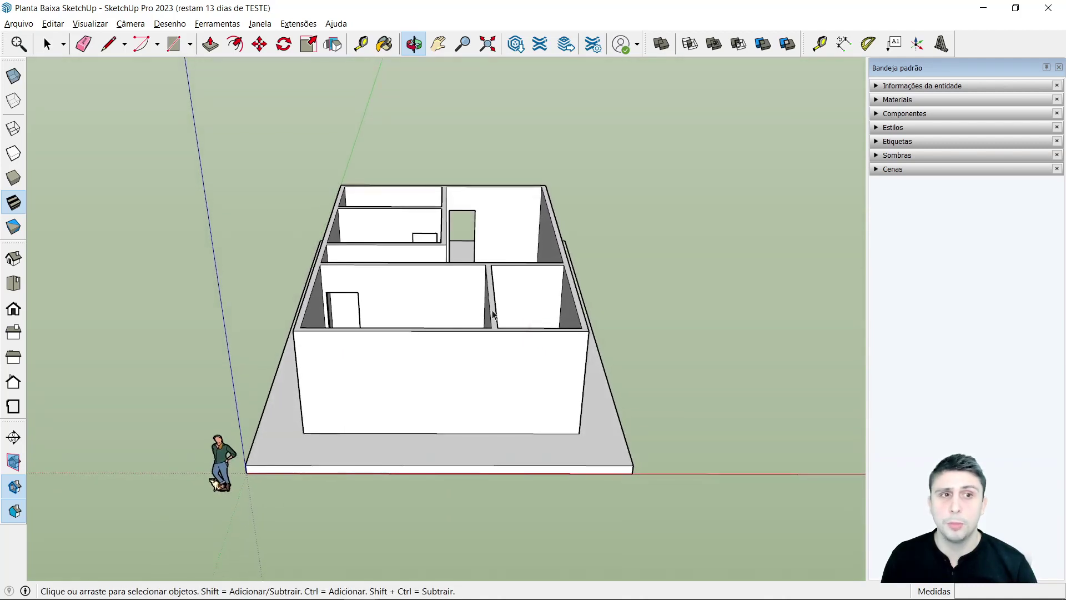
click(170, 49)
Draw a 2 by 2 m rectangle on the front wall.
scroll(457, 333, up, 2)
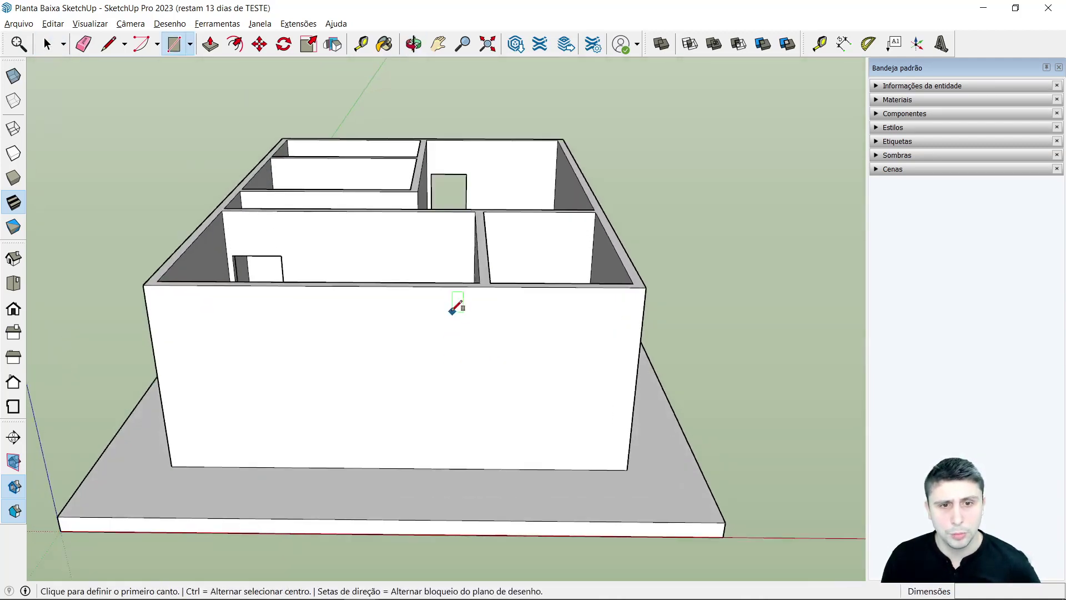
scroll(428, 311, up, 2)
scroll(452, 300, up, 2)
click(455, 300)
text(2;)
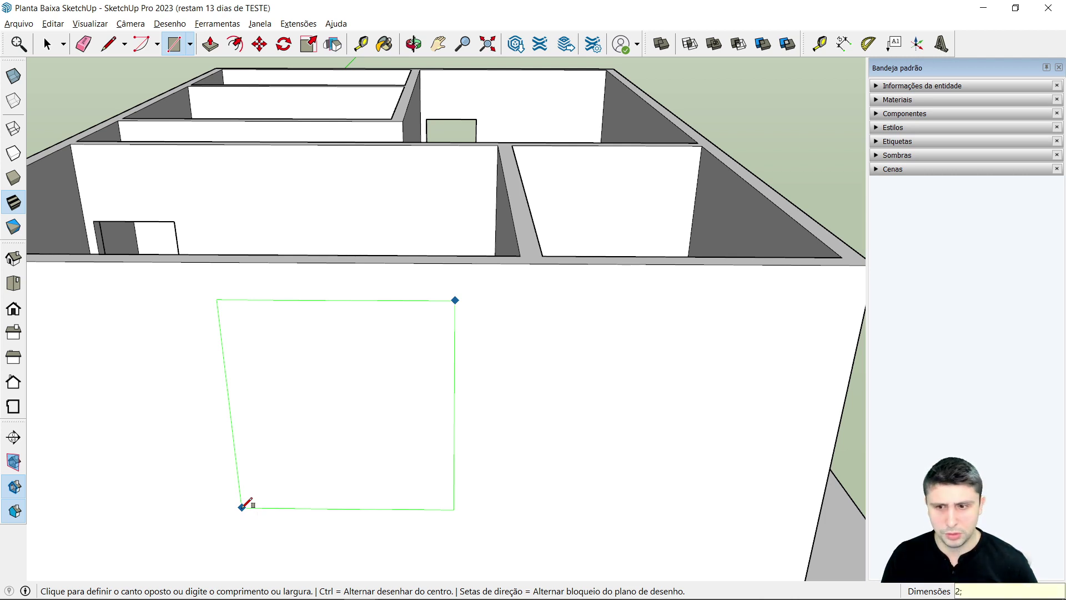
text(2)
key(Return)
scroll(261, 500, down, 2)
key(space)
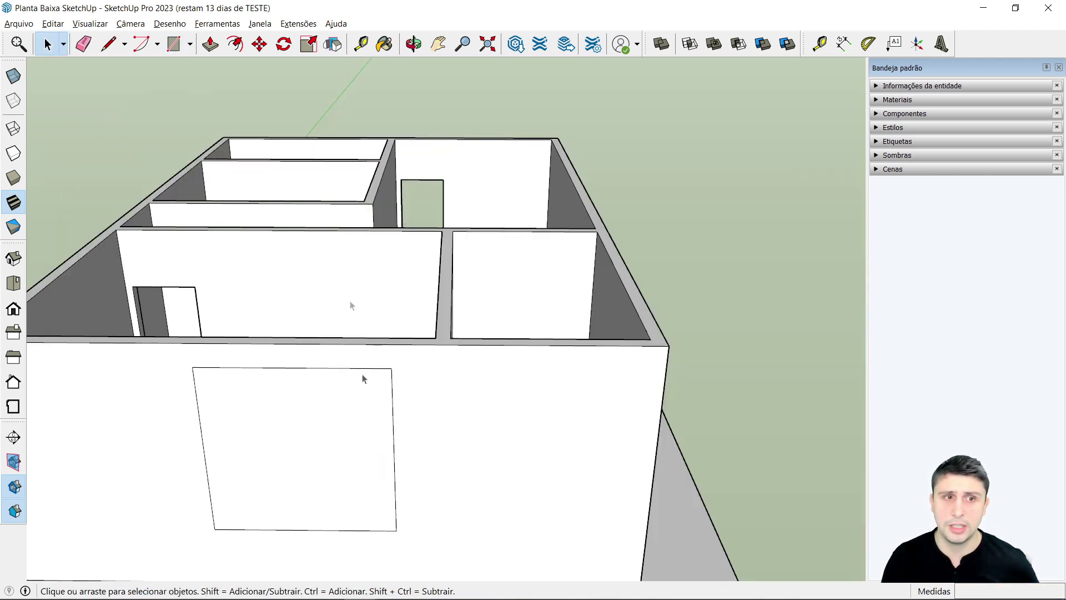
Push the rectangle face 0,10 m into the wall.
click(210, 44)
click(307, 450)
text(0,1)
key(Return)
click(310, 436)
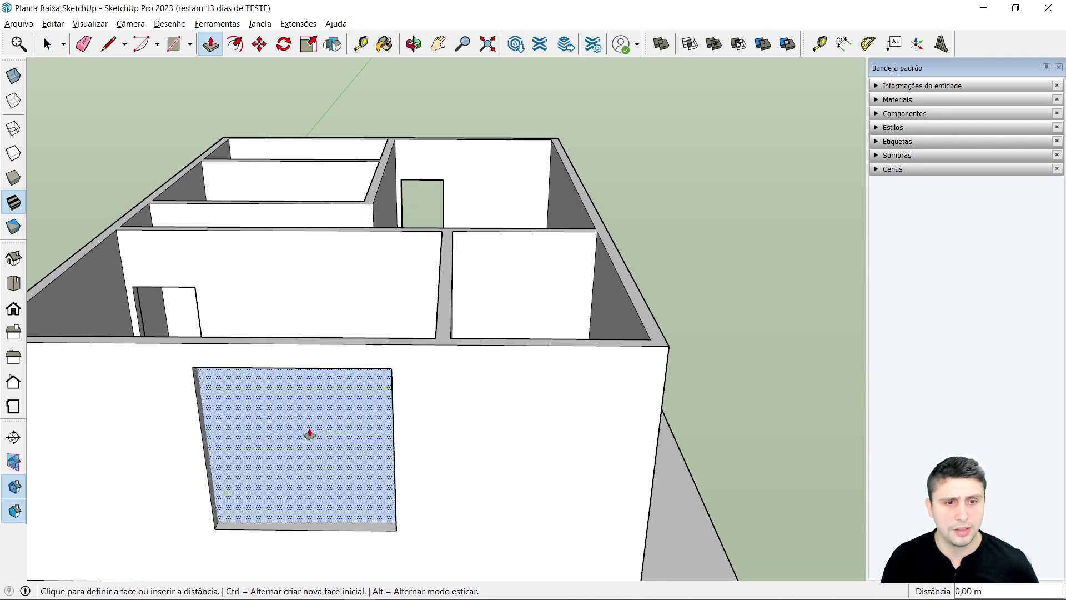
scroll(467, 458, down, 2)
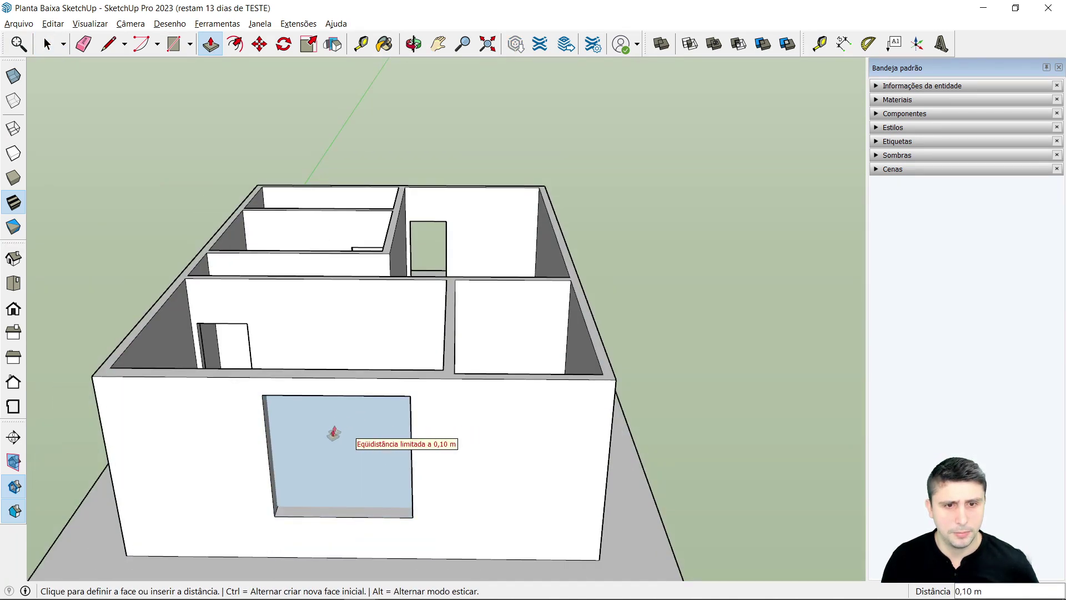
click(333, 433)
key(space)
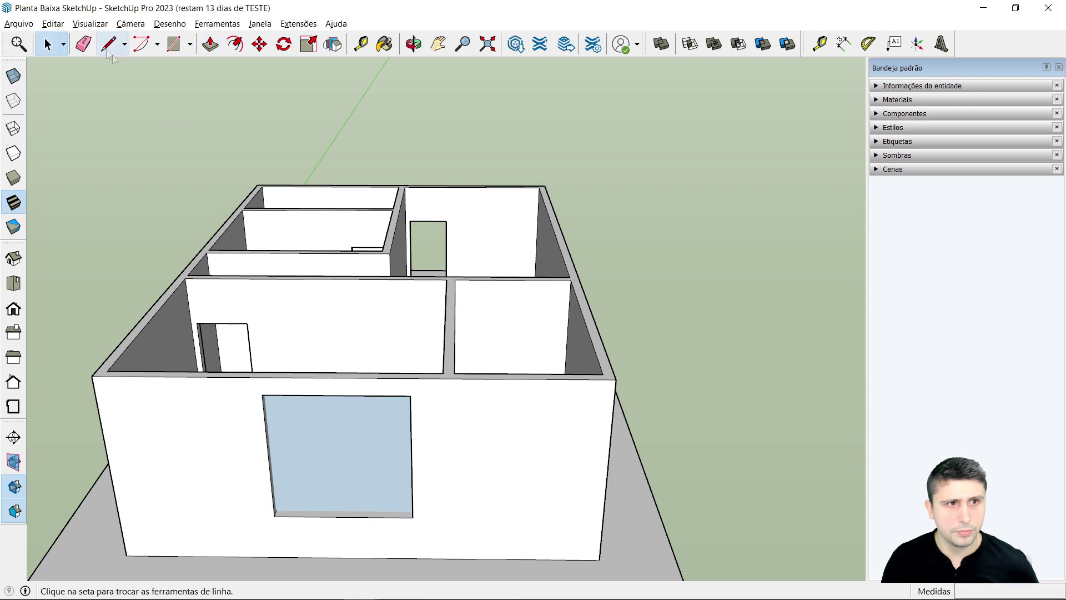
Undo that push and push the window face right through the wall.
click(53, 23)
click(128, 38)
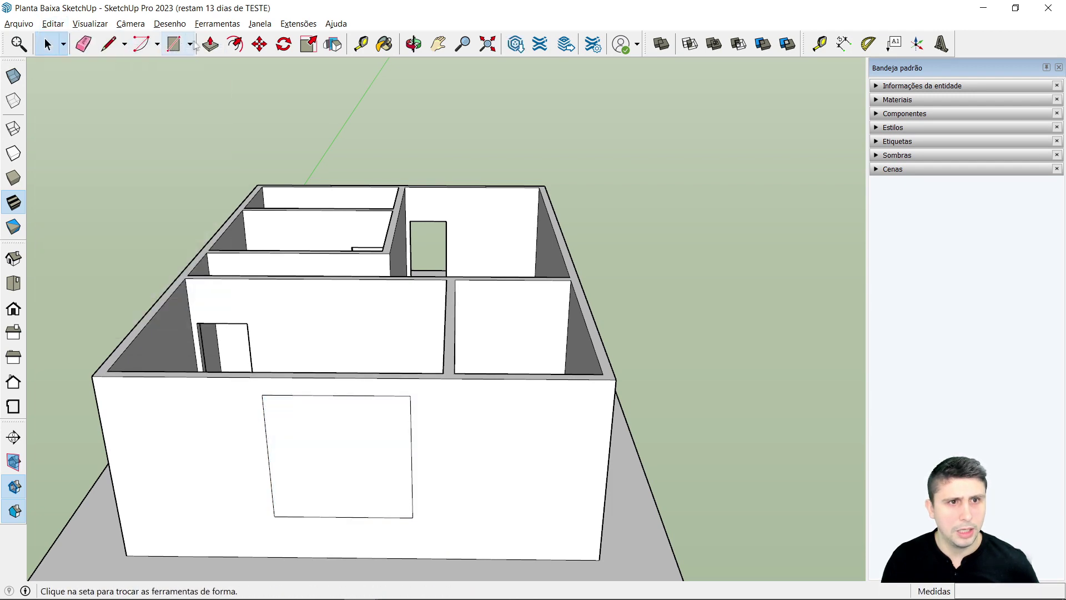
click(211, 44)
scroll(346, 424, up, 2)
click(338, 472)
mouse_move(338, 453)
middle_down()
mouse_move(392, 425)
mouse_move(295, 353)
mouse_move(239, 173)
mouse_move(278, 274)
mouse_move(483, 252)
mouse_move(657, 191)
middle_up()
key(space)
Orbit and zoom around the house to check the window opening.
scroll(239, 173, down, 5)
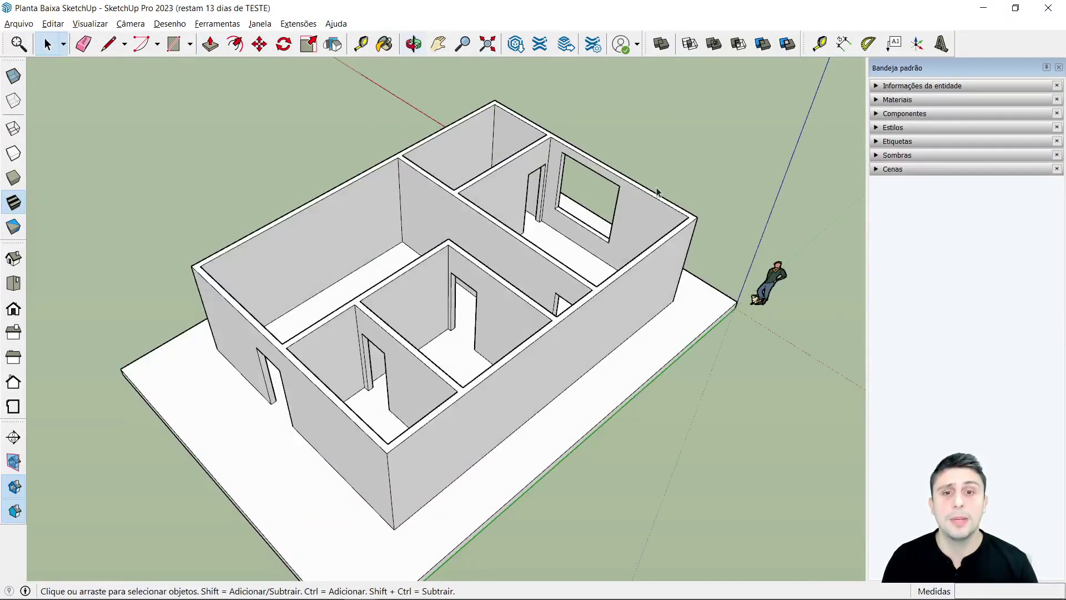
scroll(658, 167, up, 2)
scroll(658, 163, up, 2)
scroll(591, 206, up, 2)
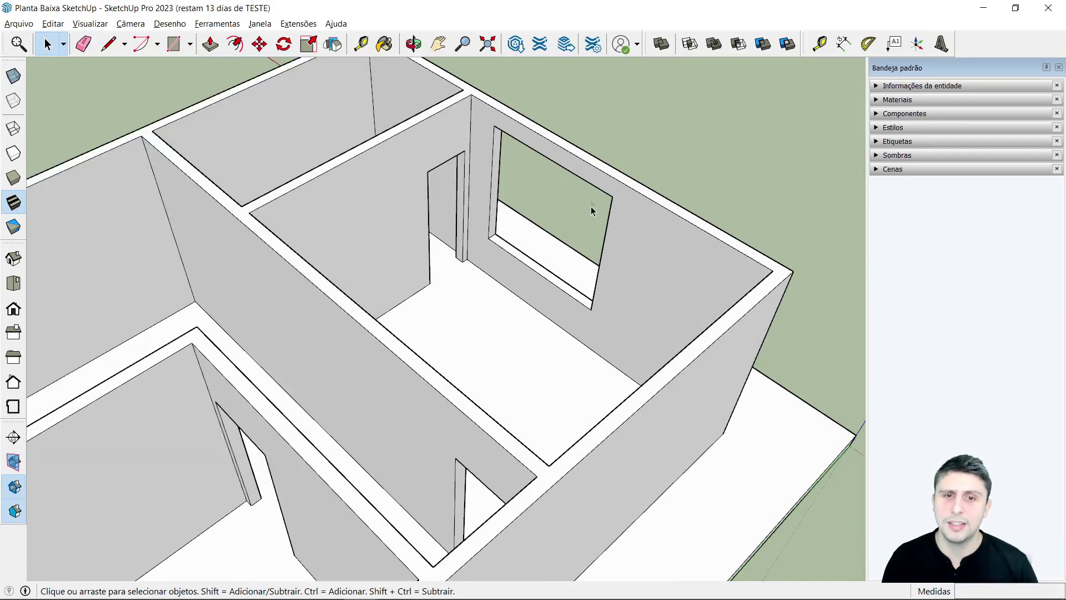
scroll(556, 267, up, 2)
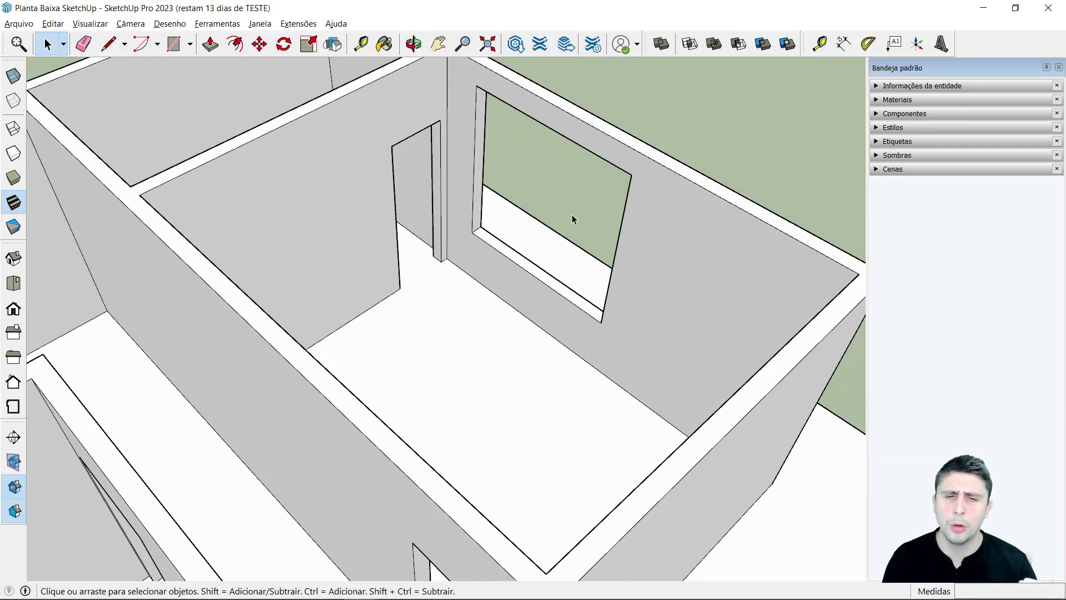
scroll(572, 217, down, 3)
mouse_move(555, 293)
middle_down()
mouse_move(578, 306)
mouse_move(576, 249)
mouse_move(643, 285)
mouse_move(328, 299)
middle_up()
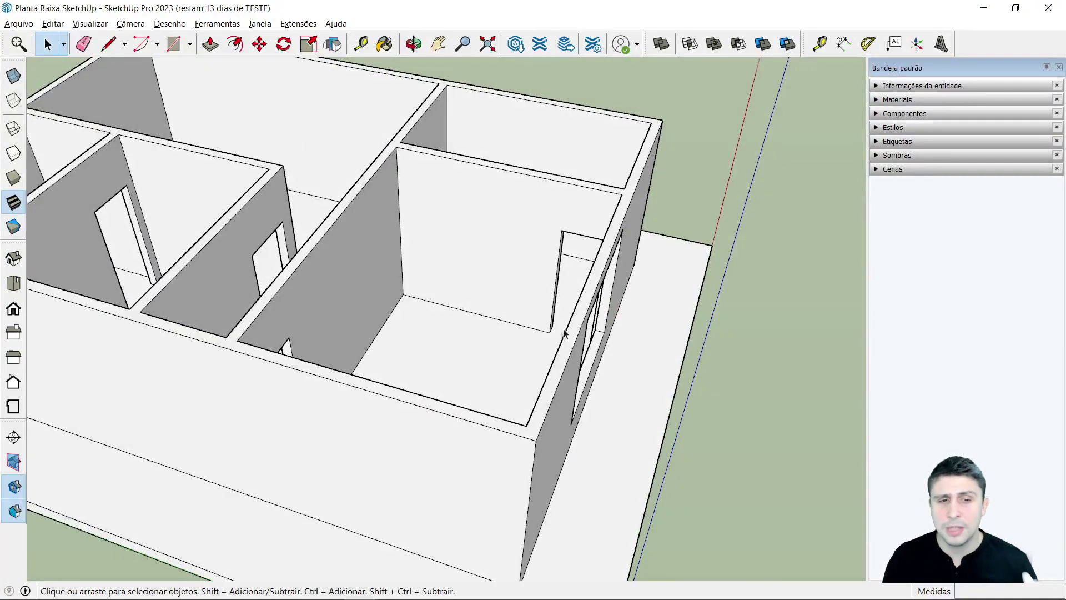
scroll(597, 309, down, 3)
scroll(628, 290, down, 2)
mouse_move(694, 255)
middle_down()
mouse_move(395, 233)
mouse_move(654, 318)
mouse_move(547, 352)
mouse_move(573, 383)
mouse_move(642, 399)
mouse_move(629, 422)
mouse_move(358, 409)
mouse_move(580, 385)
mouse_move(757, 333)
mouse_move(785, 350)
mouse_move(633, 259)
mouse_move(697, 273)
mouse_move(231, 160)
middle_up()
scroll(622, 257, up, 3)
Draw a 0,5 by 0,5 m square on the corner room's wall.
click(173, 44)
middle_drag(600, 238, 439, 289)
scroll(350, 269, up, 3)
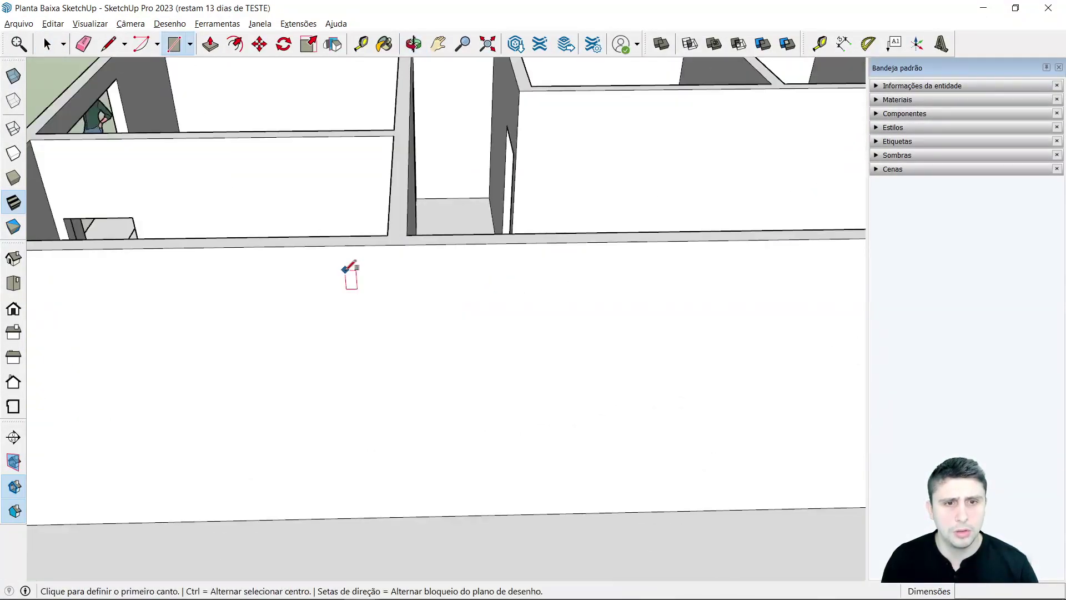
click(360, 272)
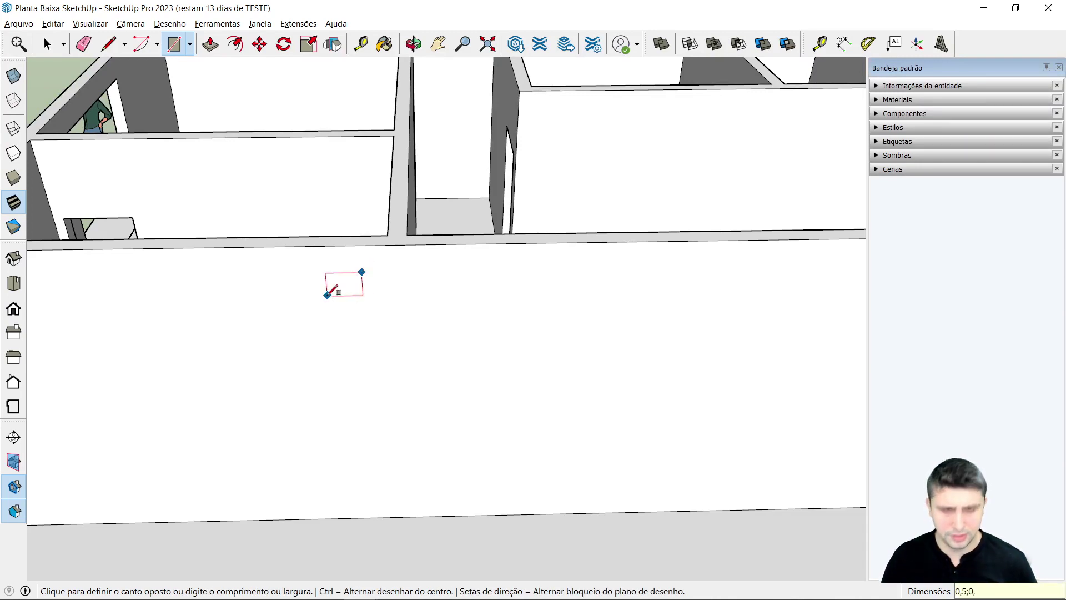
text(5)
key(Return)
Push the square through the wall to open the small window.
click(211, 43)
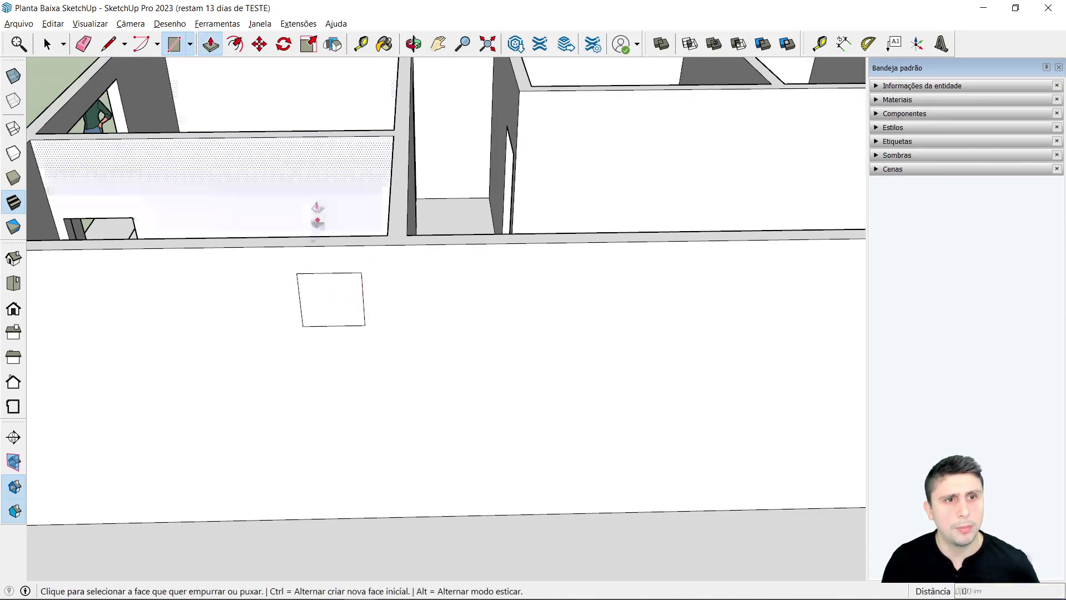
click(325, 297)
middle_drag(352, 214, 327, 229)
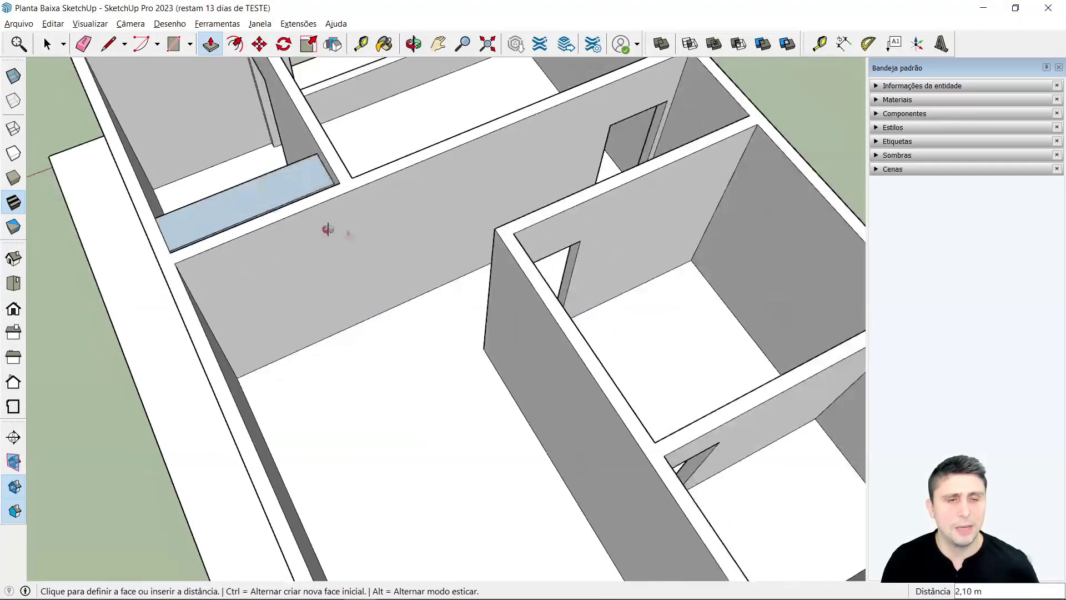
scroll(102, 191, down, 3)
scroll(234, 96, down, 3)
scroll(296, 110, up, 6)
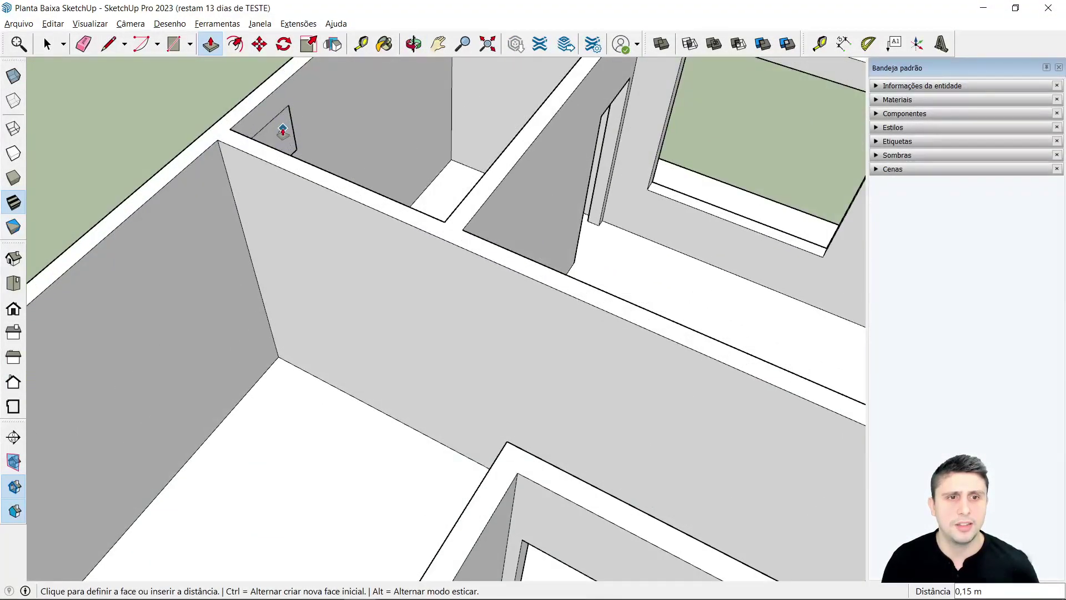
key(space)
Orbit around the house to review the new opening.
scroll(283, 214, down, 5)
scroll(282, 215, down, 3)
mouse_move(282, 215)
middle_down()
mouse_move(399, 154)
mouse_move(468, 174)
middle_up()
scroll(564, 218, down, 2)
mouse_move(662, 238)
middle_down()
mouse_move(617, 262)
mouse_move(635, 287)
middle_up()
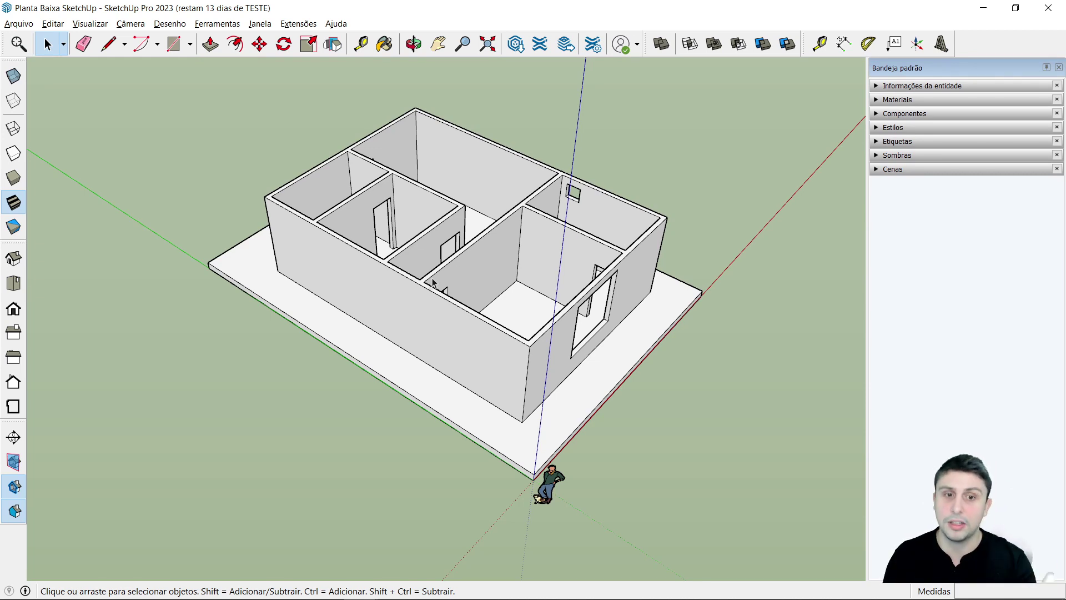
middle_drag(583, 303, 488, 335)
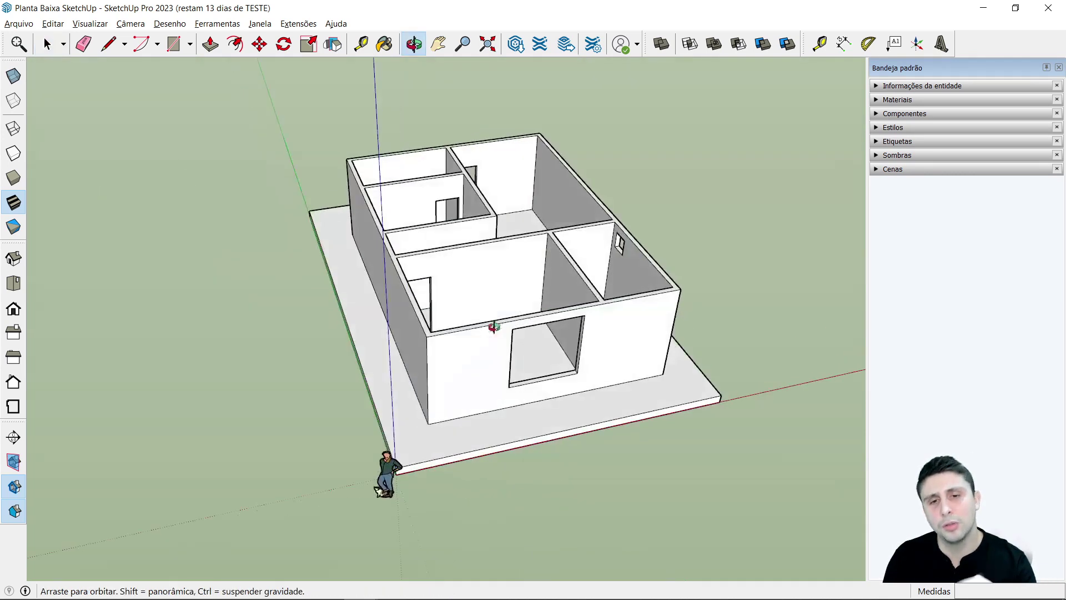
scroll(550, 349, up, 3)
scroll(550, 349, up, 2)
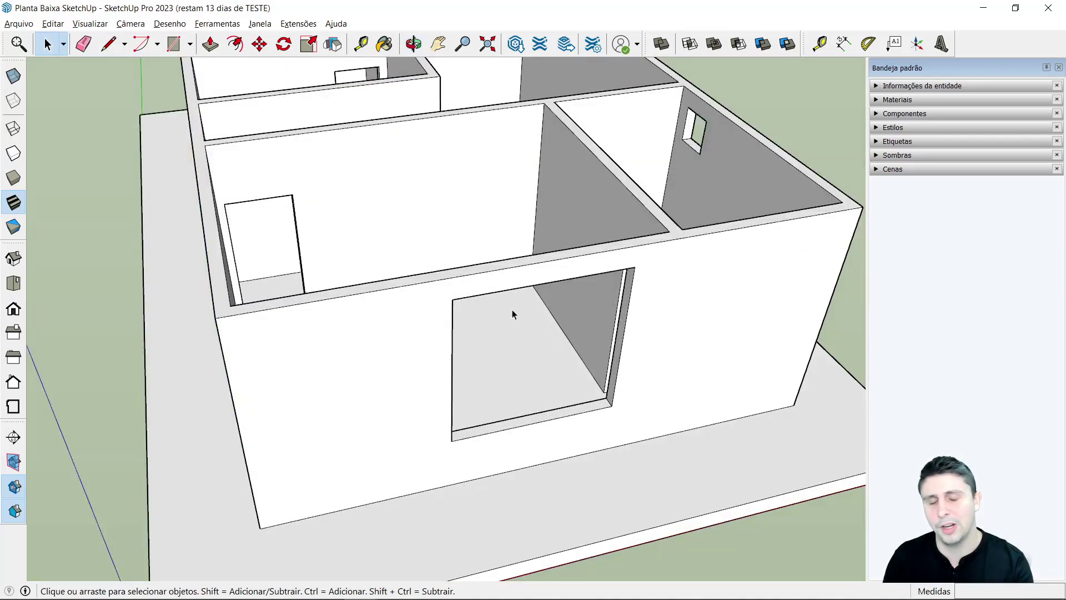
scroll(341, 328, down, 5)
mouse_move(340, 328)
middle_down()
mouse_move(595, 231)
mouse_move(409, 242)
mouse_move(472, 256)
middle_up()
scroll(470, 242, down, 3)
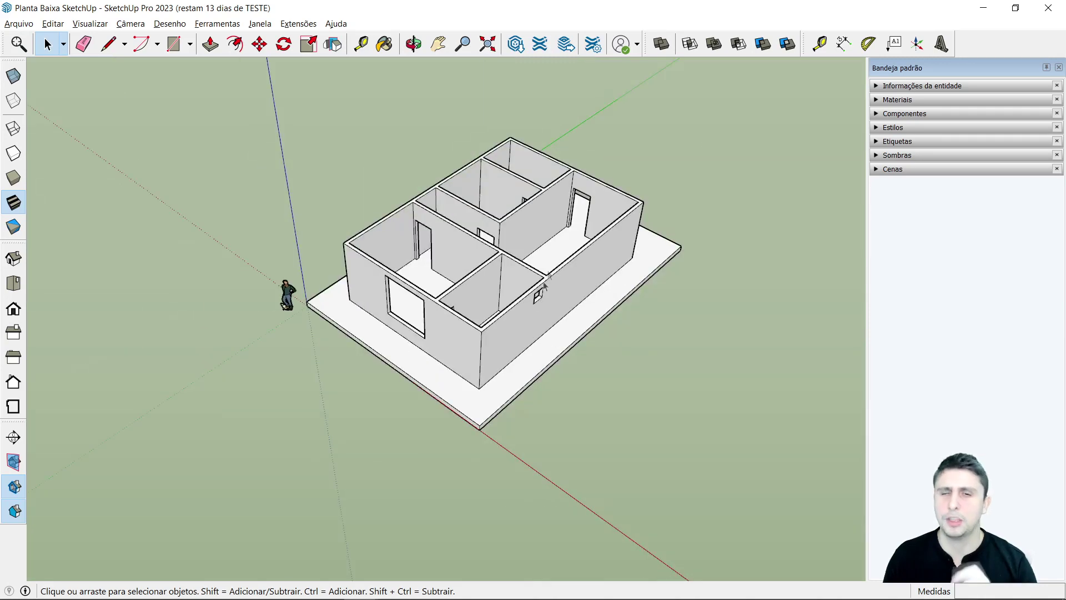
scroll(552, 222, up, 3)
scroll(567, 245, up, 2)
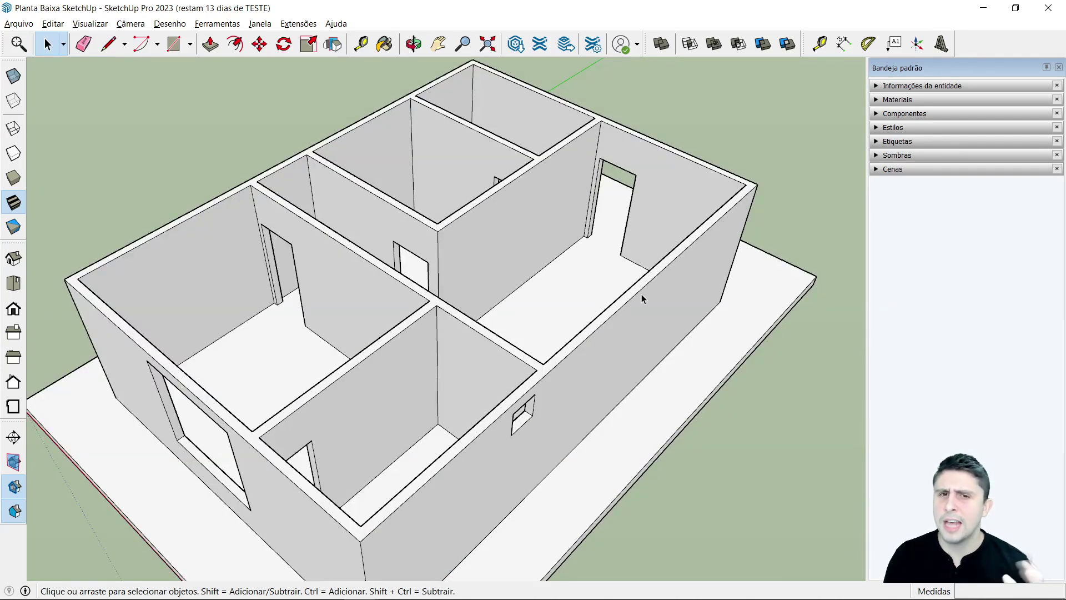
Select the Azulejo azul-marinho material from the Azulejos collection.
click(877, 100)
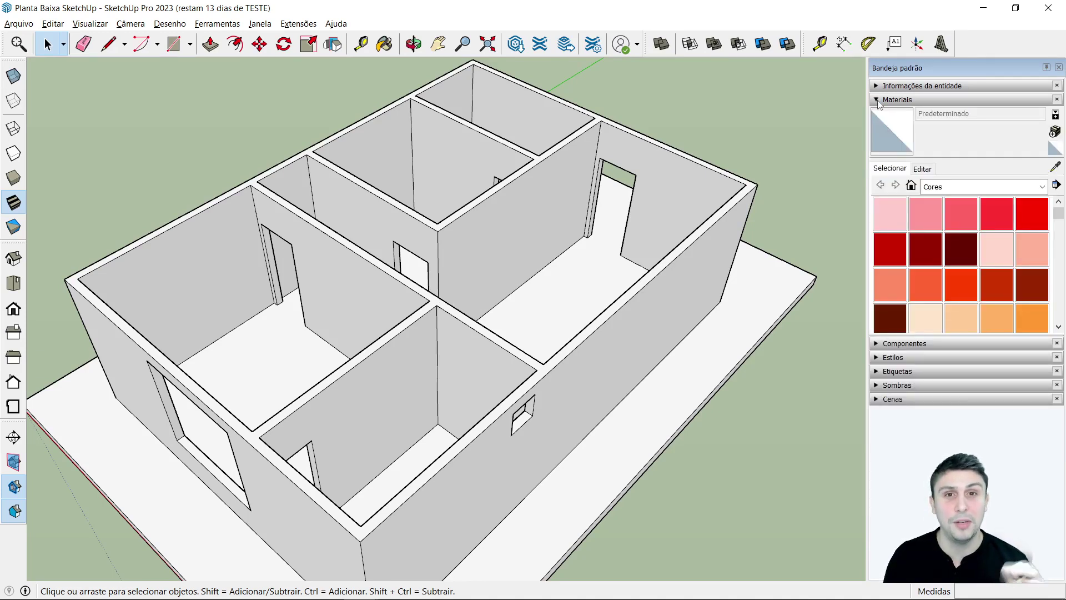
scroll(500, 333, down, 3)
mouse_move(555, 389)
middle_down()
mouse_move(630, 401)
mouse_move(633, 198)
middle_up()
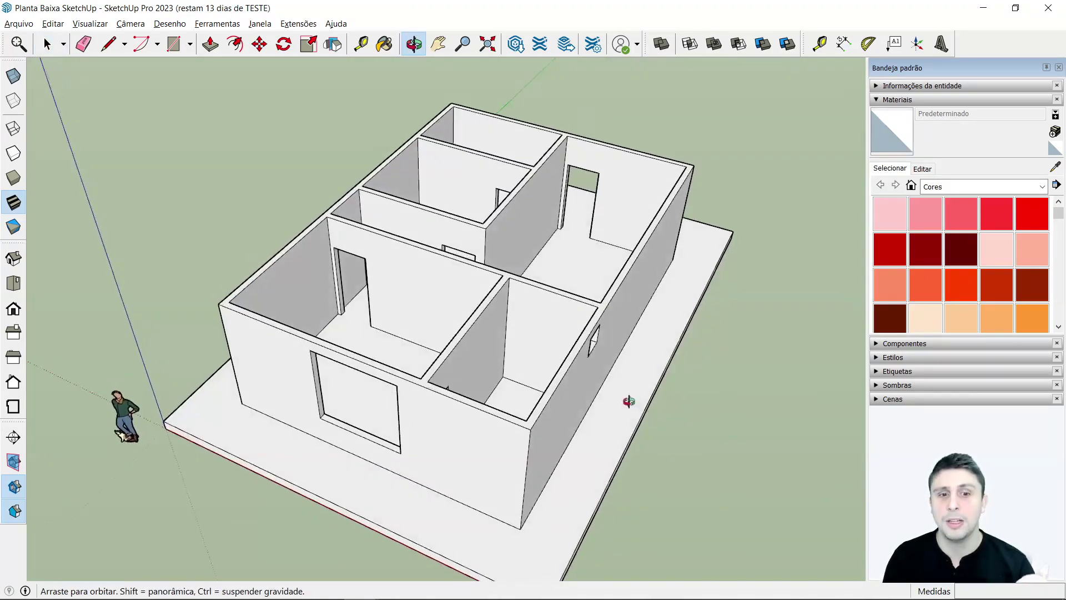
scroll(628, 198, up, 2)
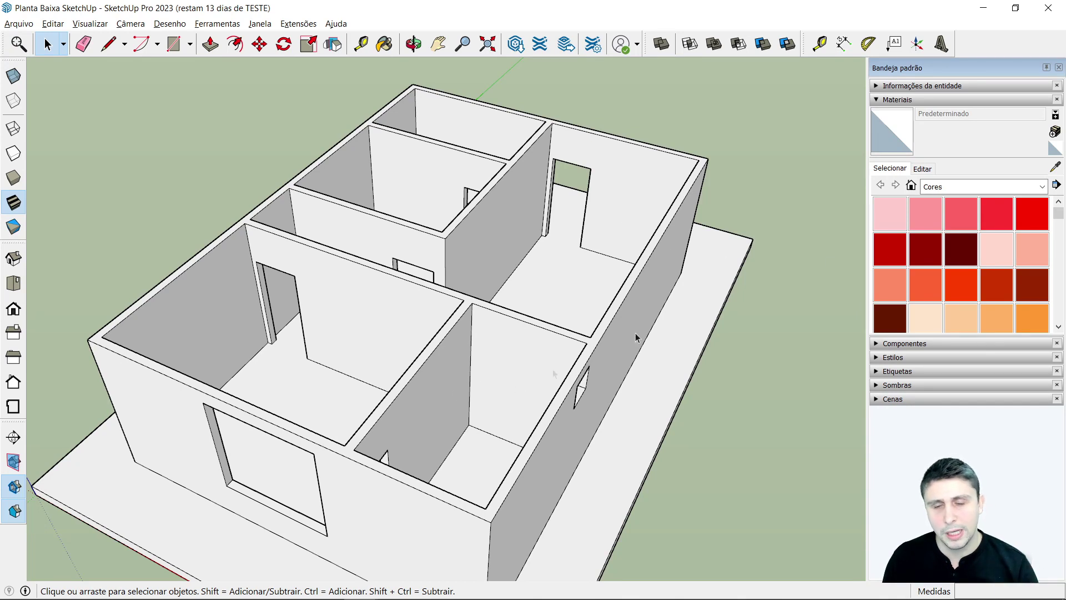
click(944, 187)
scroll(963, 239, up, 2)
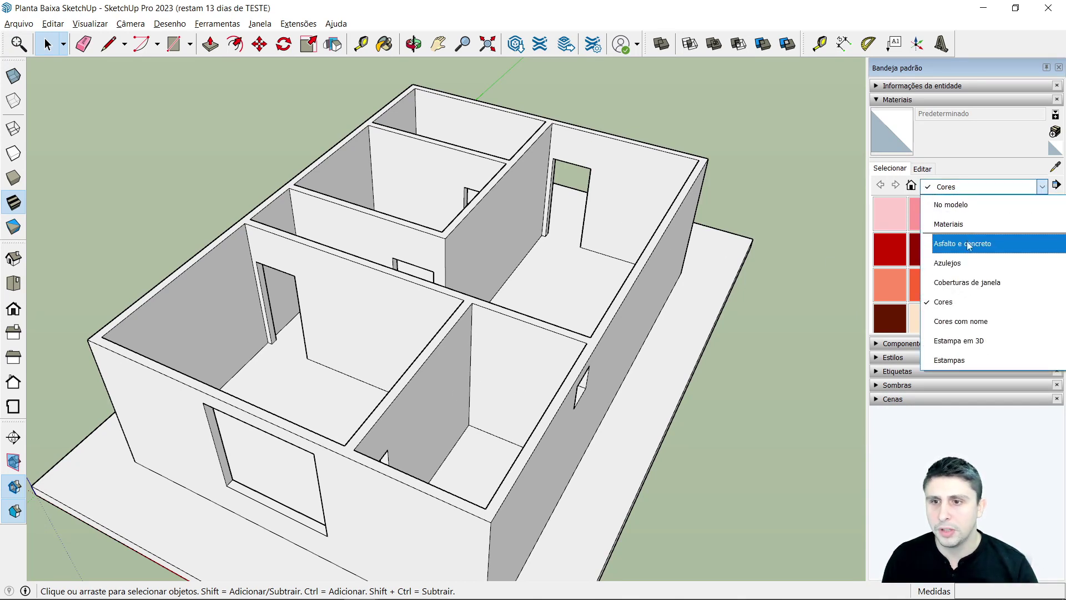
click(962, 245)
click(966, 187)
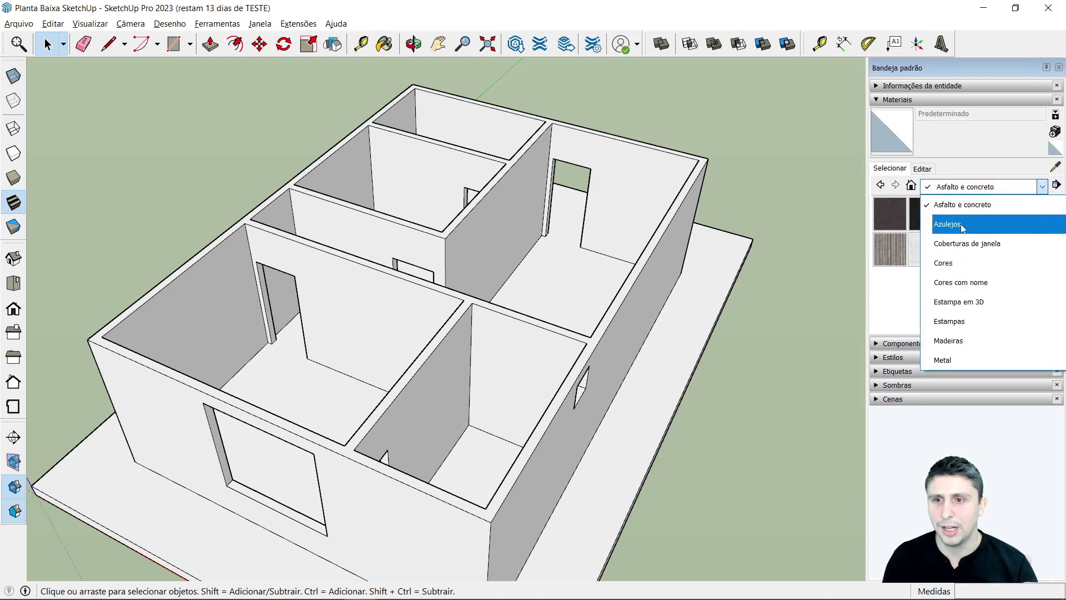
click(962, 227)
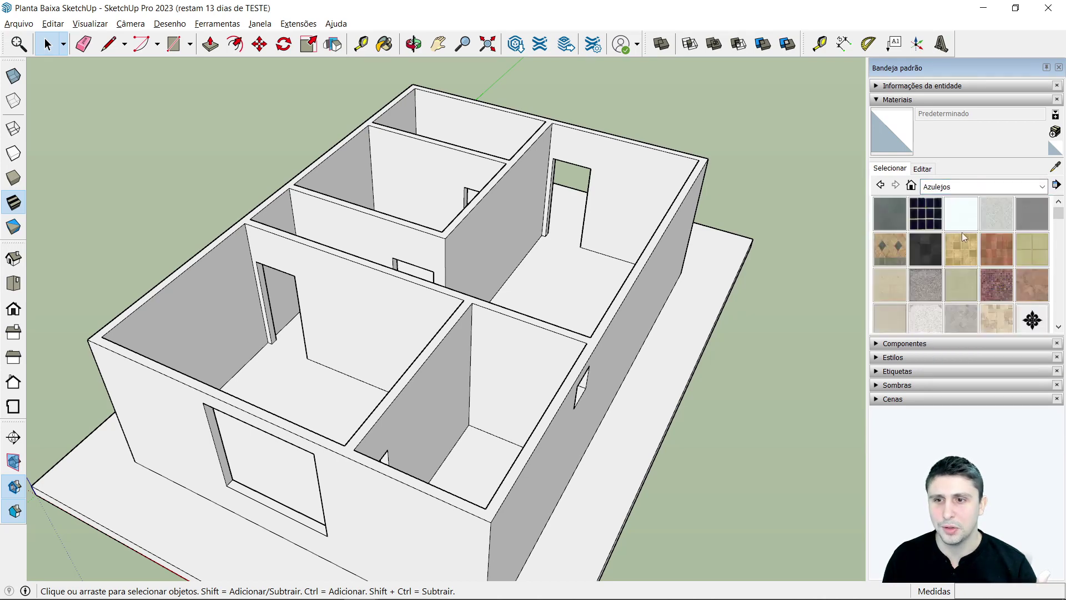
click(925, 214)
Paint three bathroom walls with the navy Azulejo azul-marinho tile.
click(458, 374)
click(536, 357)
mouse_move(536, 357)
middle_down()
mouse_move(555, 459)
mouse_move(668, 331)
mouse_move(421, 328)
mouse_move(764, 409)
mouse_move(799, 231)
mouse_move(478, 166)
middle_up()
click(378, 168)
Draw a line across the doorway base between the jamb corners.
middle_drag(378, 167, 707, 309)
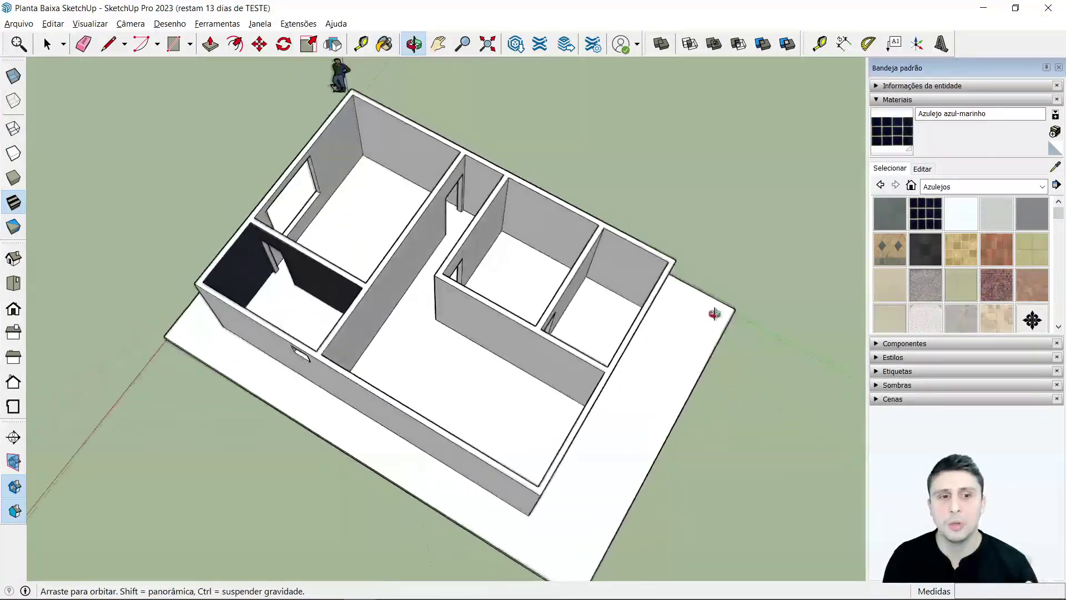
scroll(214, 298, up, 3)
scroll(214, 299, up, 3)
scroll(258, 291, up, 3)
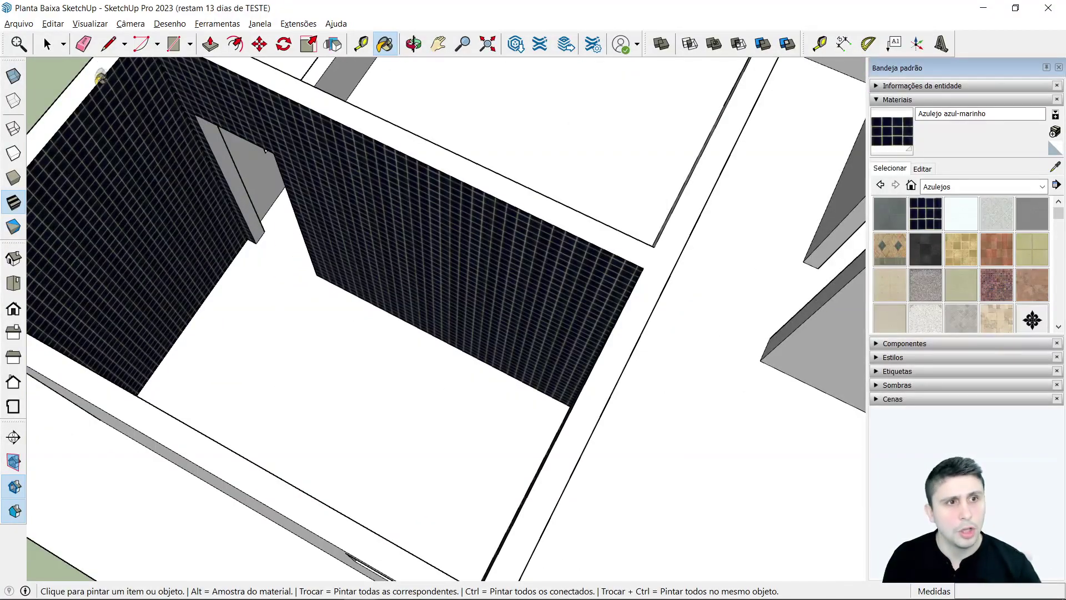
key(l)
middle_drag(238, 261, 234, 250)
scroll(229, 317, up, 3)
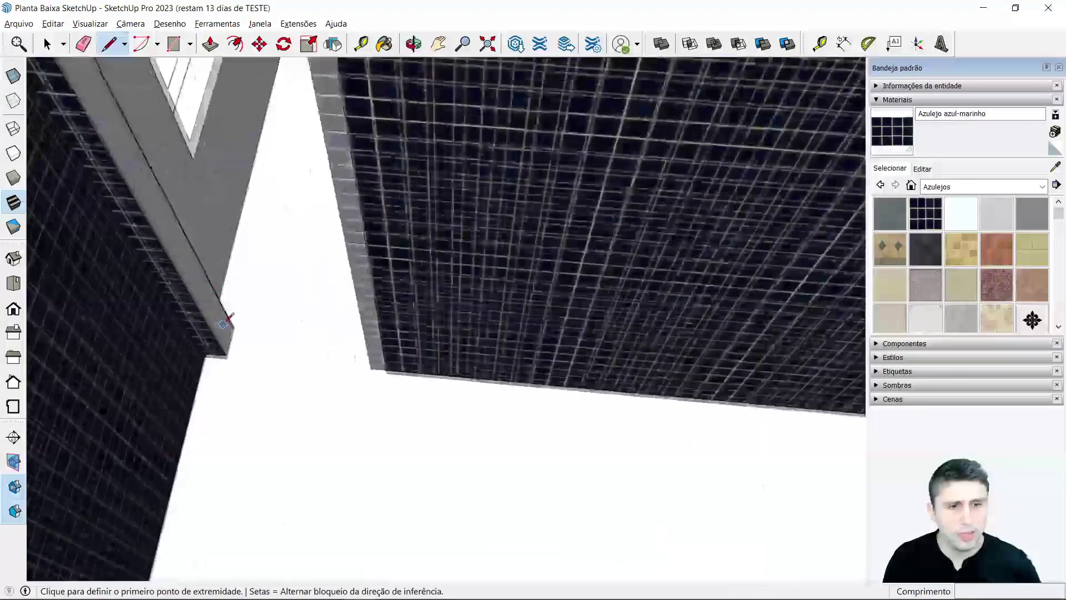
click(221, 368)
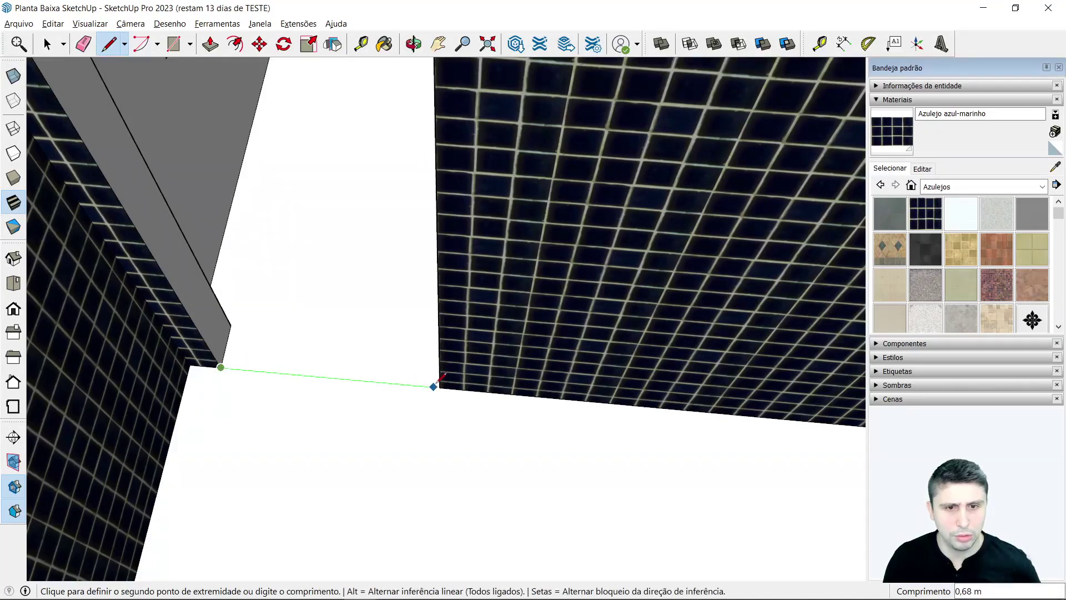
click(433, 387)
key(space)
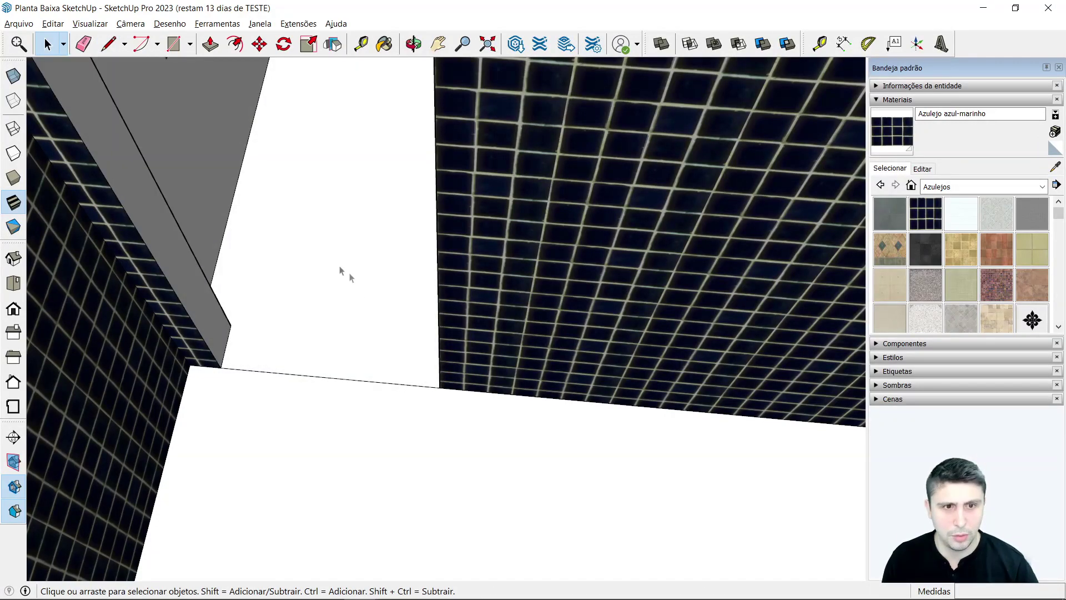
Draw a second line across the doorway at floor level.
click(109, 44)
click(228, 332)
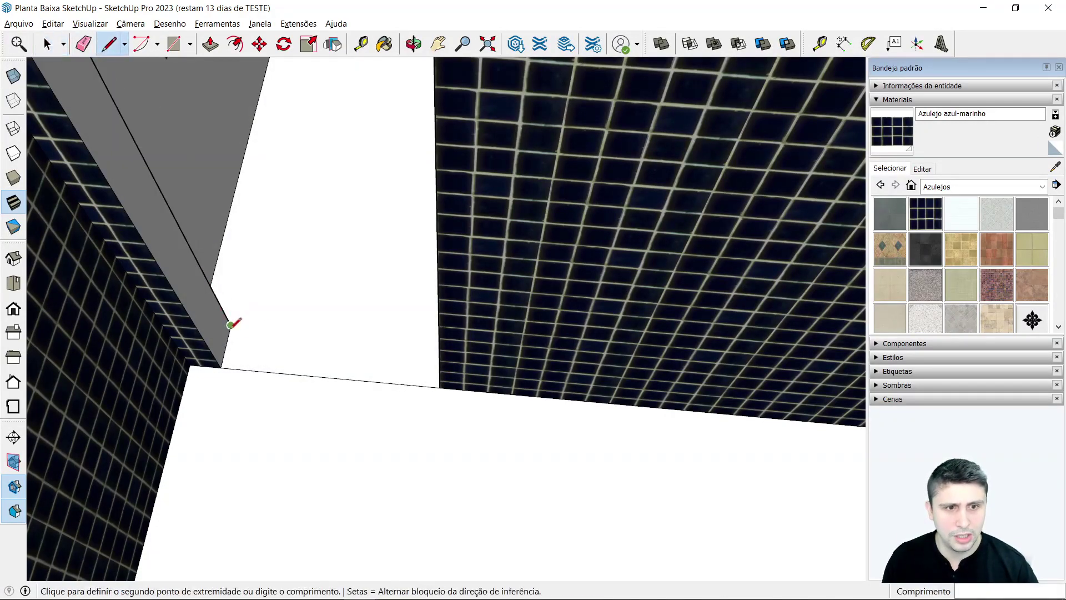
middle_drag(230, 321, 431, 333)
click(452, 344)
key(space)
mouse_move(352, 263)
middle_down()
mouse_move(535, 351)
mouse_move(578, 339)
middle_up()
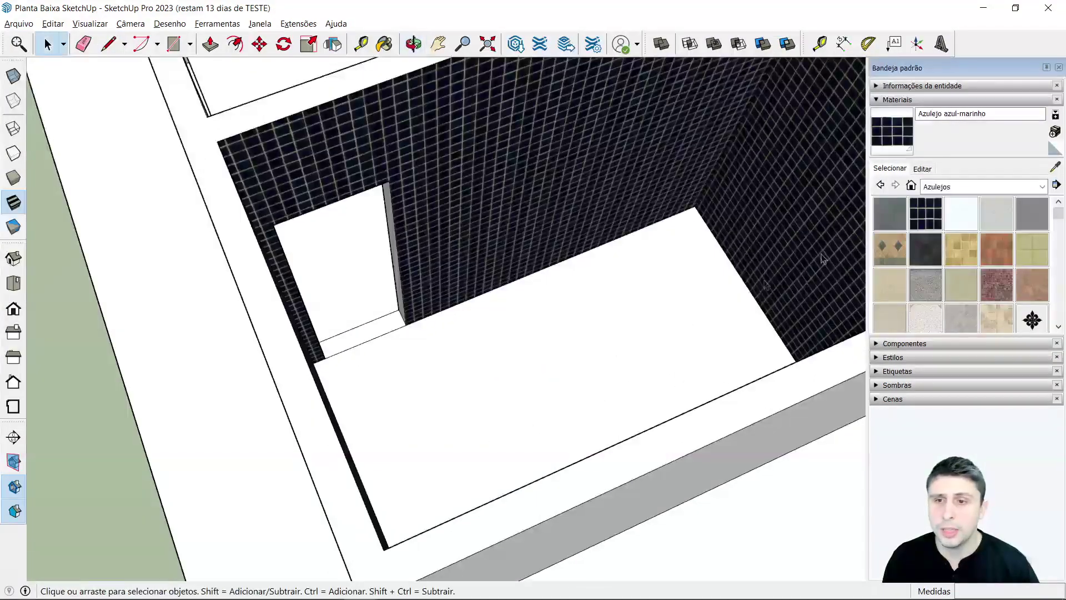
click(983, 187)
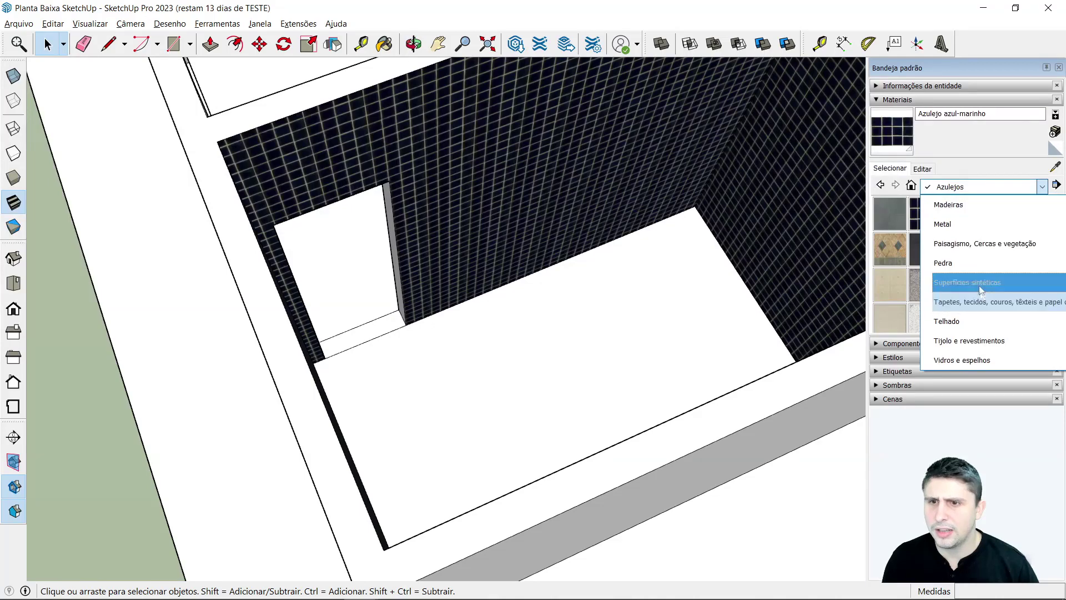
Paint the bathroom floor with Azulejo grande de calcário tile.
click(975, 264)
click(978, 186)
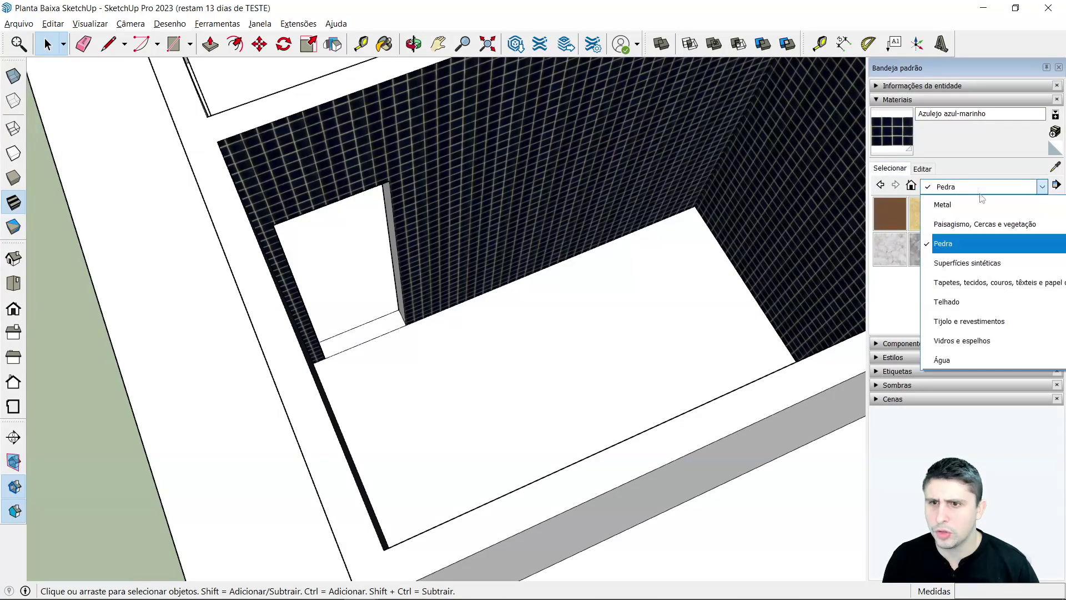
click(969, 321)
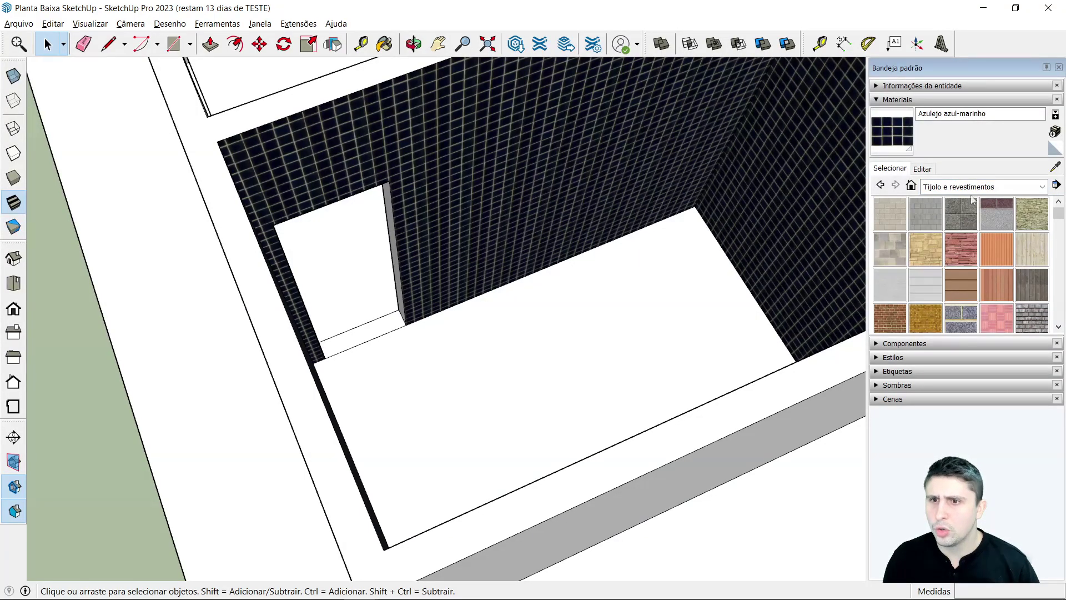
click(973, 188)
scroll(966, 244, up, 5)
click(954, 261)
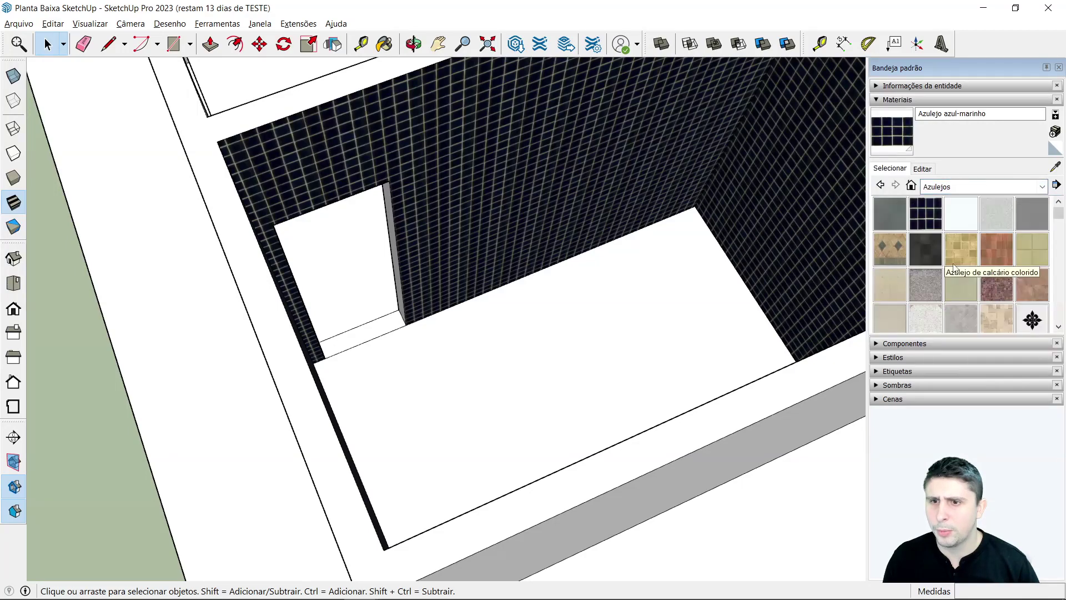
scroll(975, 241, down, 2)
scroll(991, 298, down, 2)
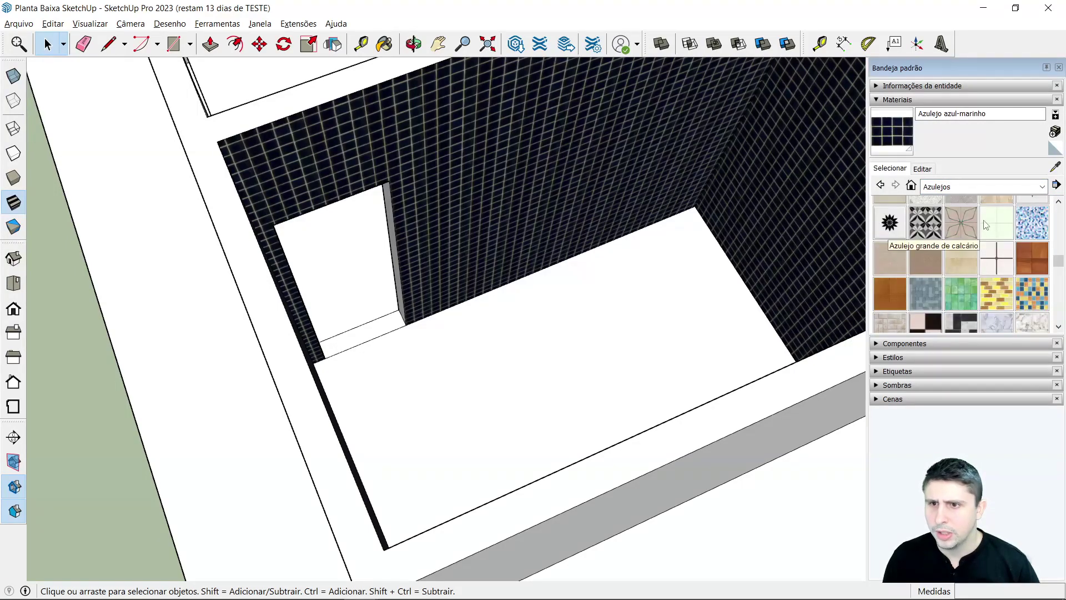
click(996, 226)
click(634, 305)
mouse_move(357, 317)
middle_down()
mouse_move(557, 319)
mouse_move(378, 319)
mouse_move(426, 350)
mouse_move(282, 332)
mouse_move(345, 316)
mouse_move(367, 396)
mouse_move(625, 405)
mouse_move(657, 388)
middle_up()
Select Granito Cinza Escuro from the Pedra stone materials.
click(1042, 187)
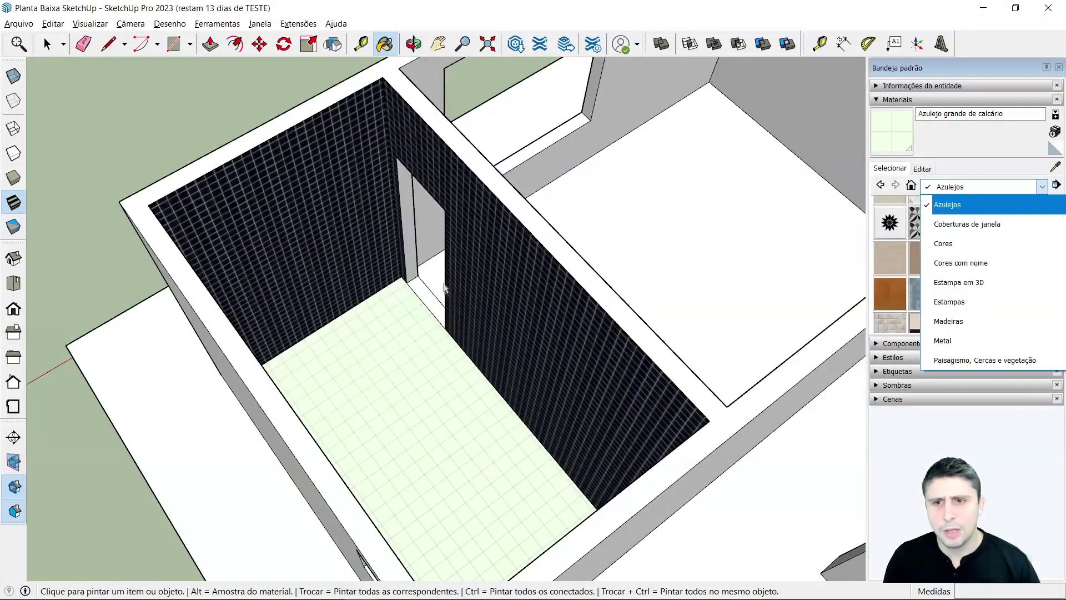
scroll(968, 296, down, 2)
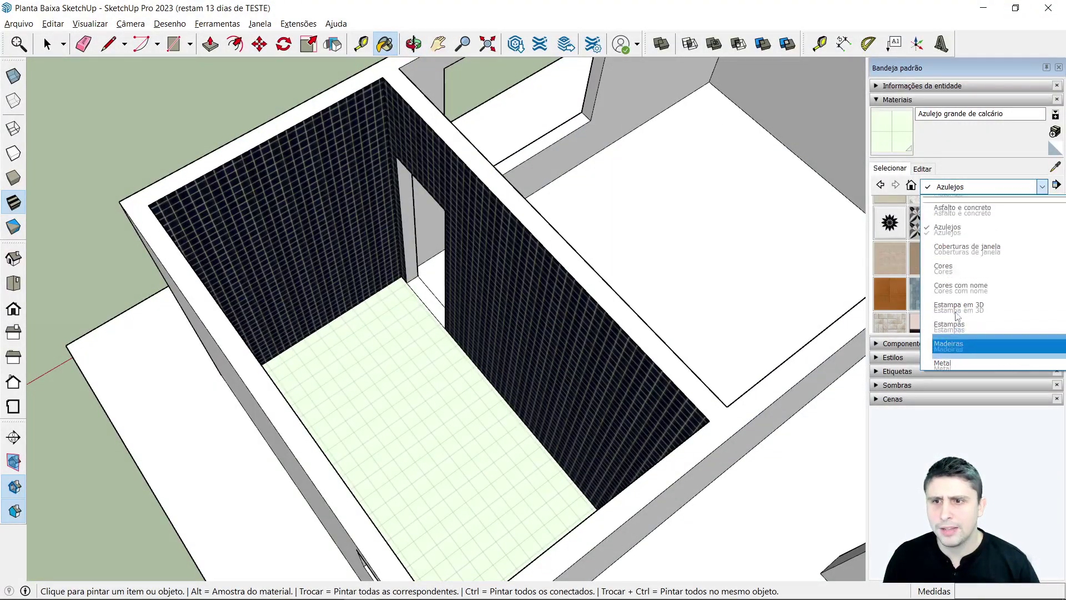
scroll(971, 288, down, 1)
click(955, 241)
click(961, 215)
scroll(444, 278, up, 3)
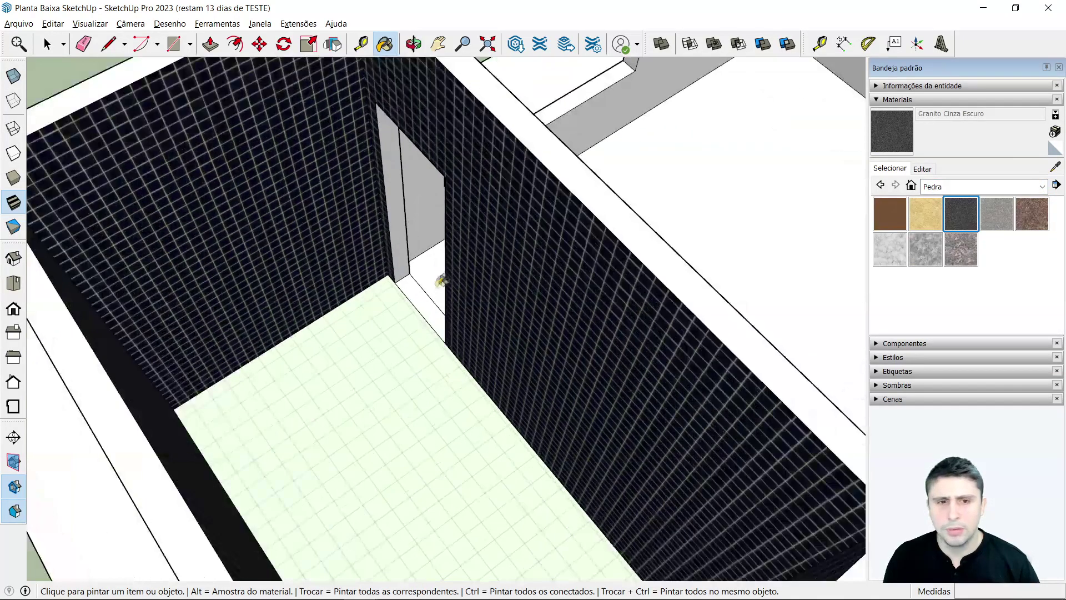
scroll(422, 289, down, 4)
key(space)
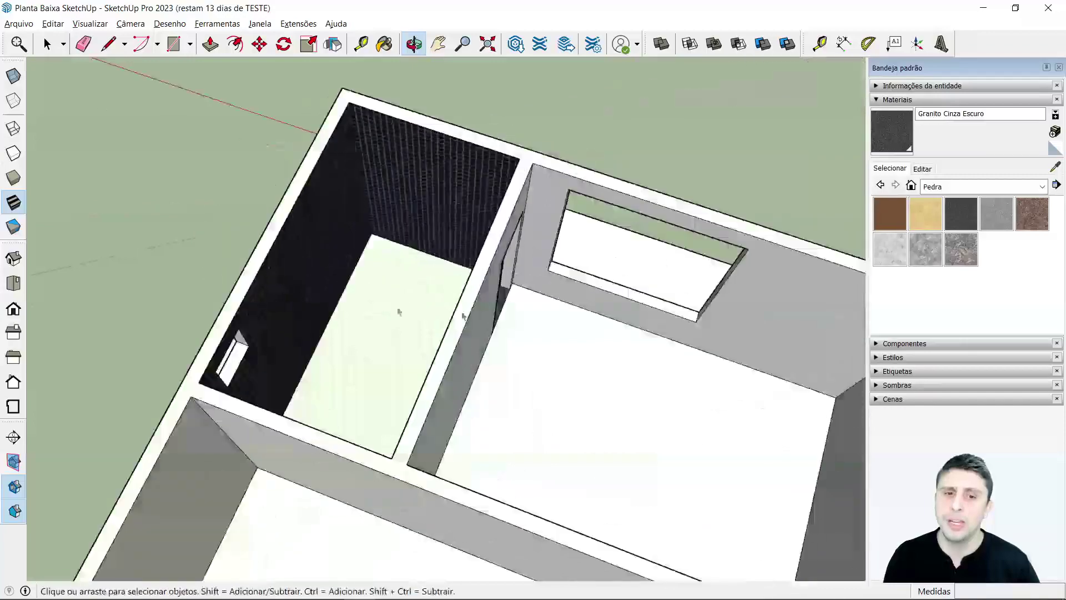
mouse_move(422, 289)
middle_down()
mouse_move(192, 318)
mouse_move(553, 357)
mouse_move(333, 261)
mouse_move(395, 265)
mouse_move(389, 222)
middle_up()
Draw a line across the front room's doorway threshold.
key(l)
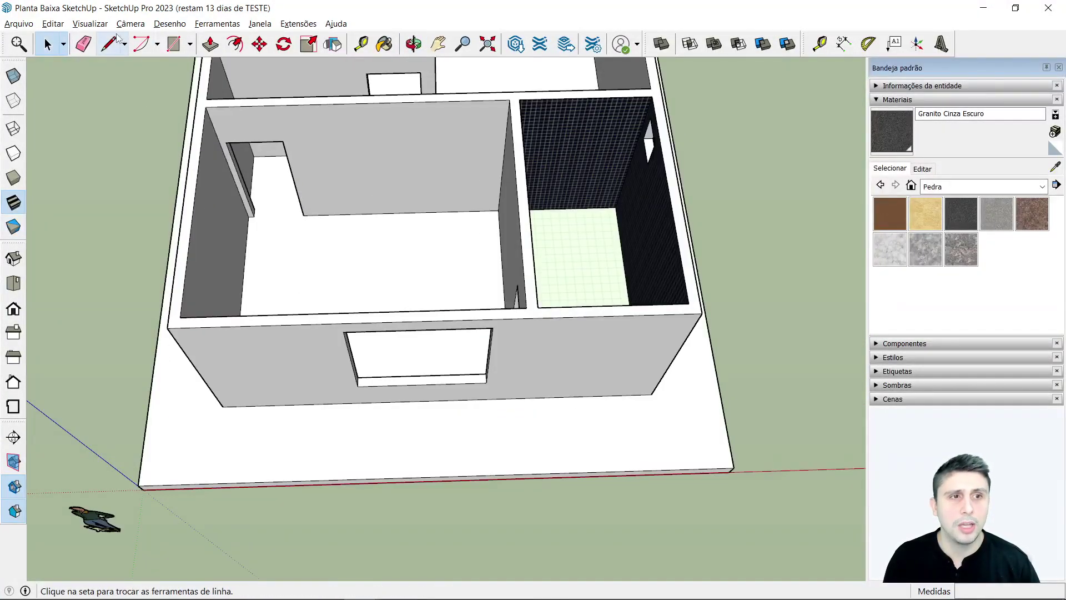
scroll(249, 208, up, 6)
scroll(244, 250, up, 3)
click(238, 280)
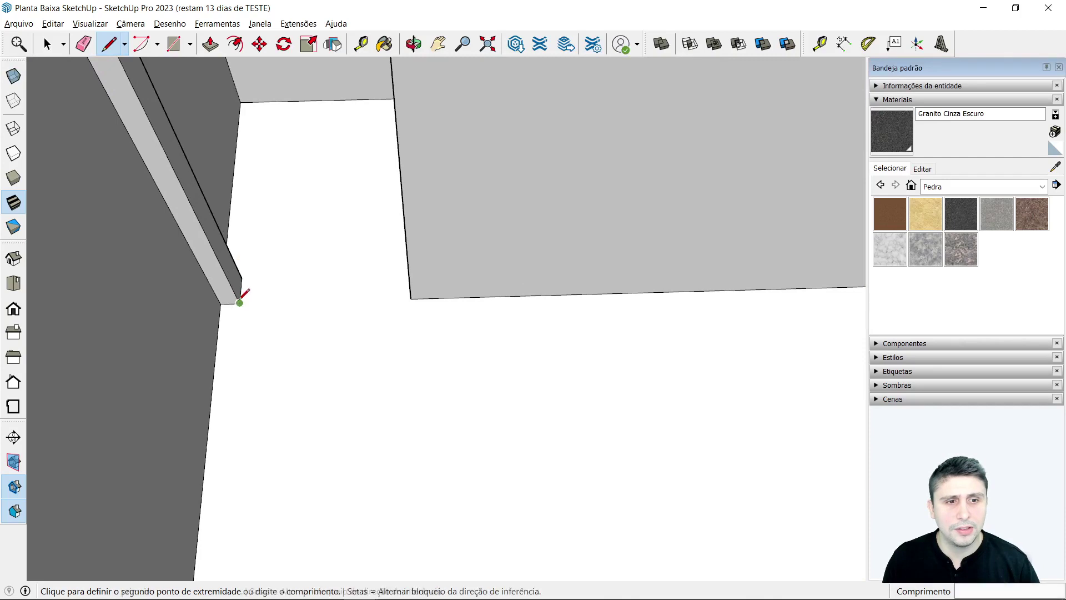
click(403, 293)
scroll(411, 295, up, 2)
Delete the stray doorway face and redraw the line closing the doorway floor.
key(space)
click(347, 235)
key(Delete)
key(l)
click(241, 277)
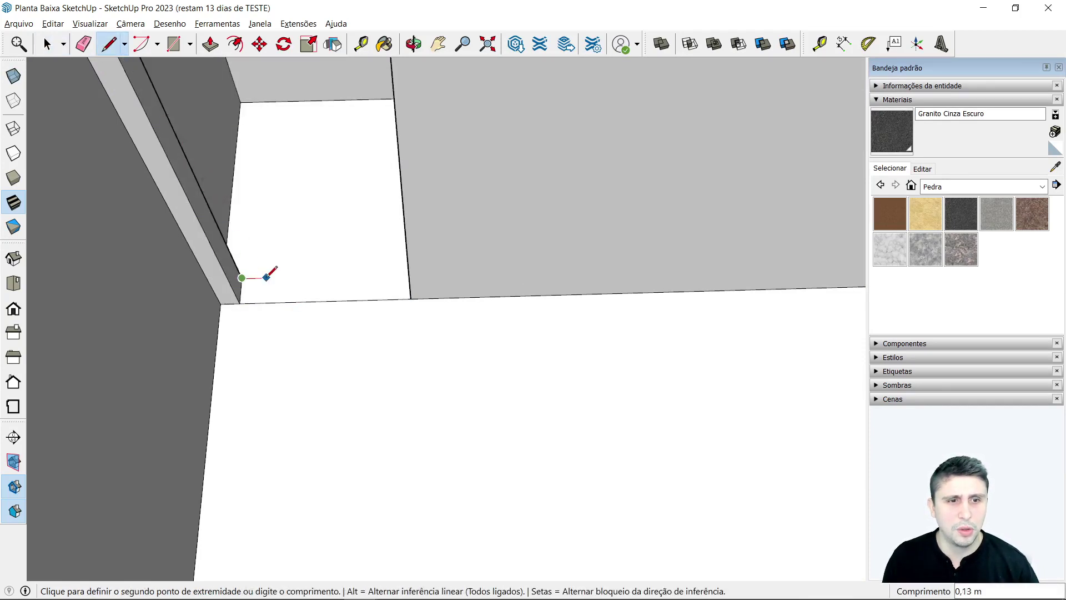
middle_drag(267, 272, 393, 267)
click(408, 284)
key(space)
Paint the front room floor with Madeiras > Piso de madeira claro.
scroll(305, 221, down, 5)
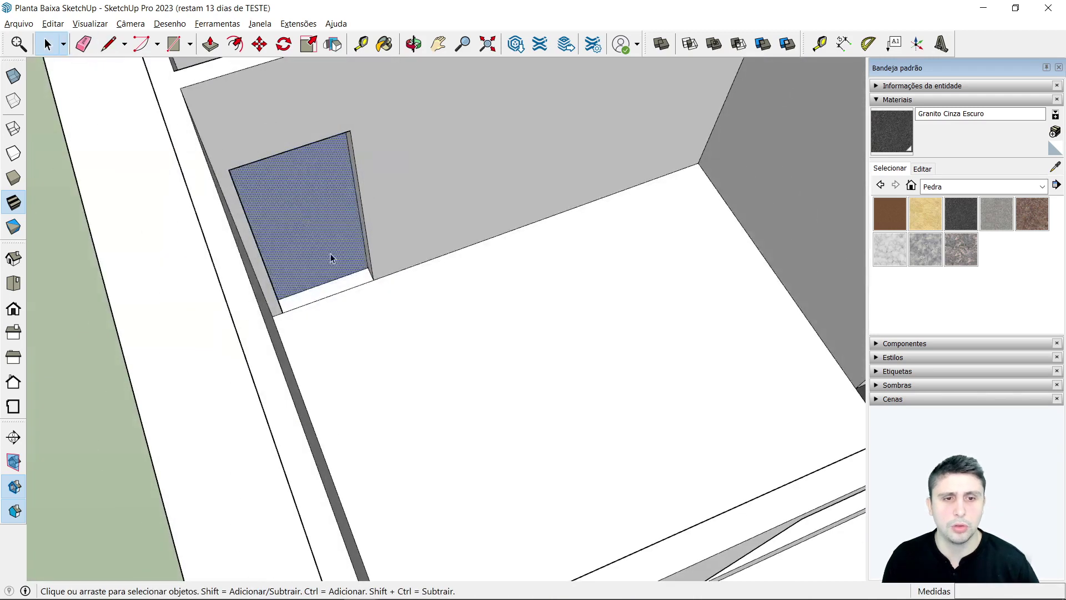
scroll(331, 254, down, 3)
click(983, 186)
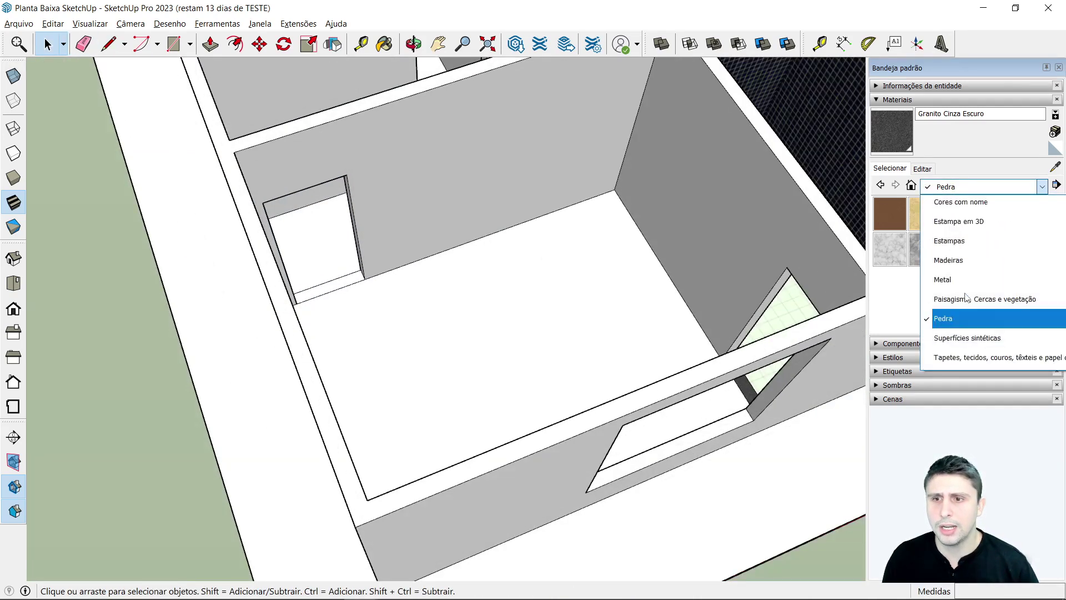
scroll(980, 259, up, 2)
click(952, 286)
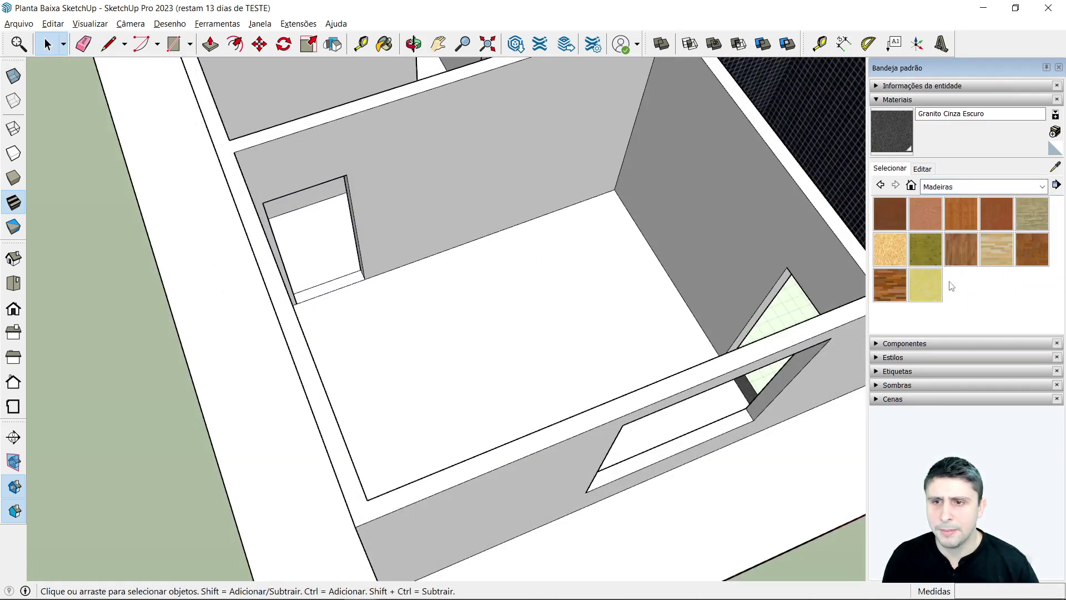
click(996, 251)
click(548, 305)
scroll(533, 297, down, 3)
key(space)
Orbit to a higher view over the house to check the new wood floor.
mouse_move(517, 290)
middle_down()
mouse_move(372, 272)
mouse_move(369, 178)
middle_up()
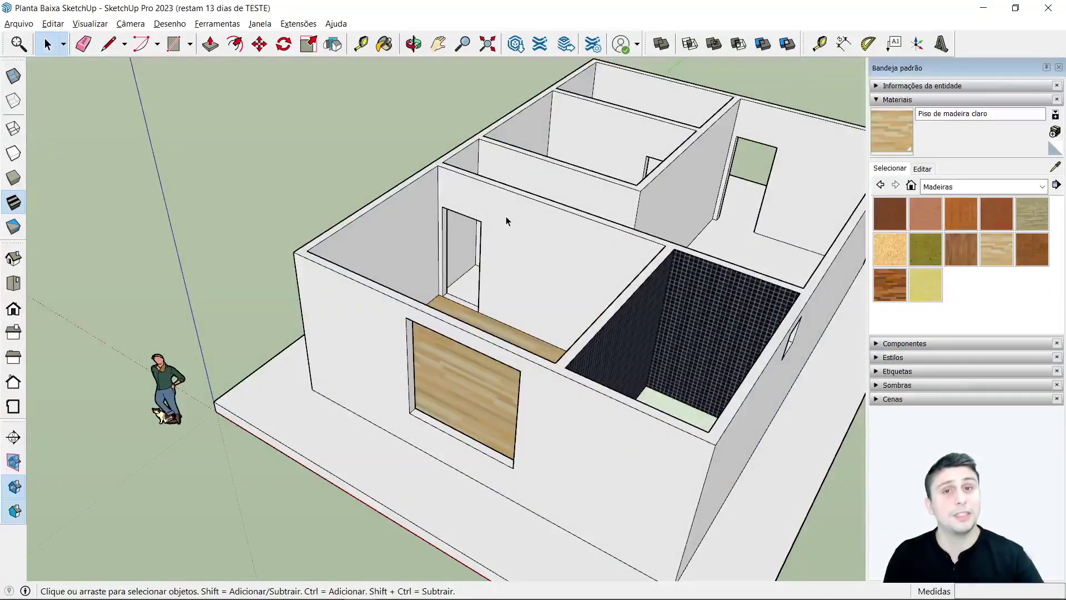
scroll(474, 209, down, 3)
middle_drag(474, 222, 605, 350)
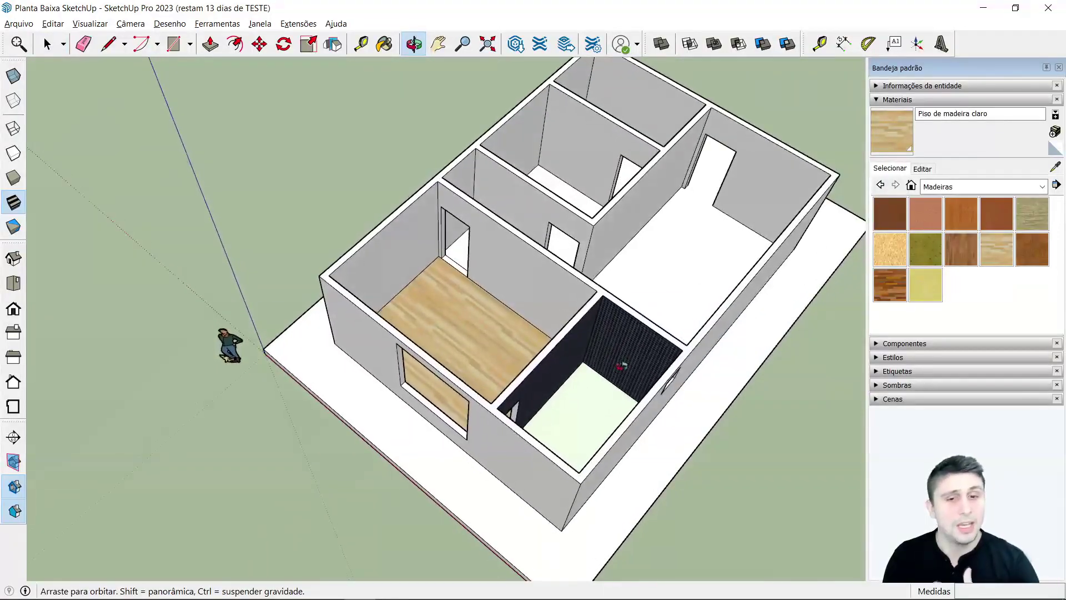
scroll(592, 356, up, 2)
scroll(588, 347, up, 2)
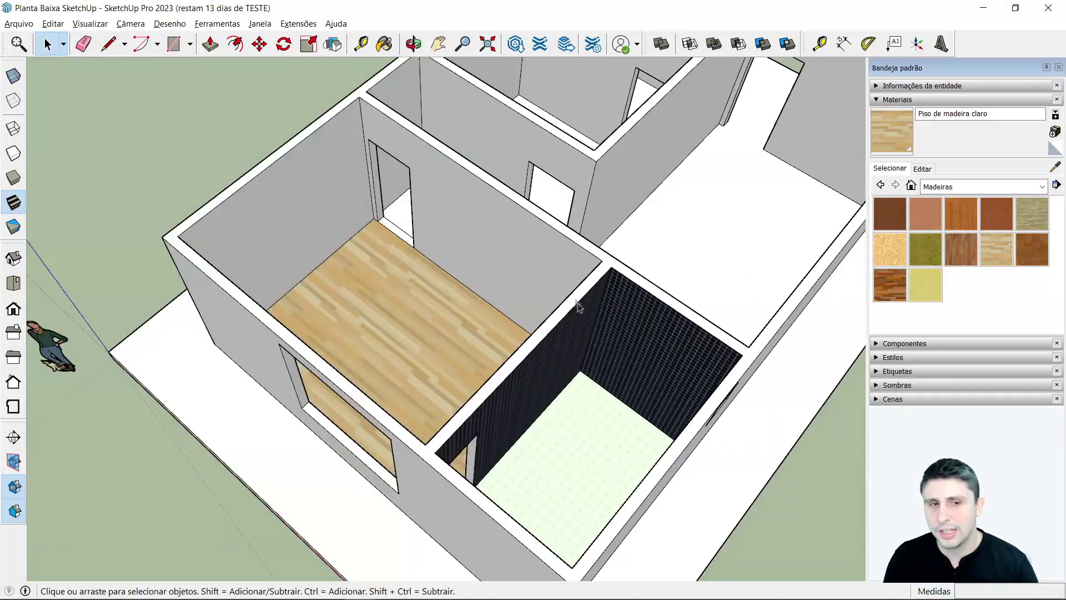
click(955, 186)
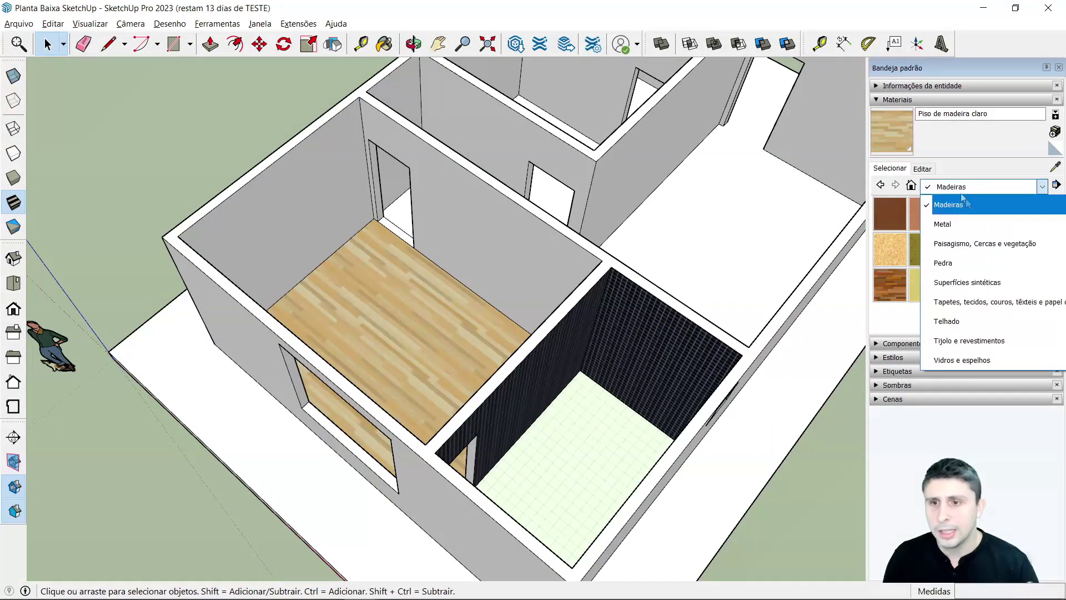
Switch Materials to Cores and try pale beige Cor D01 on the back wall.
scroll(960, 265, up, 3)
scroll(958, 300, up, 2)
click(957, 302)
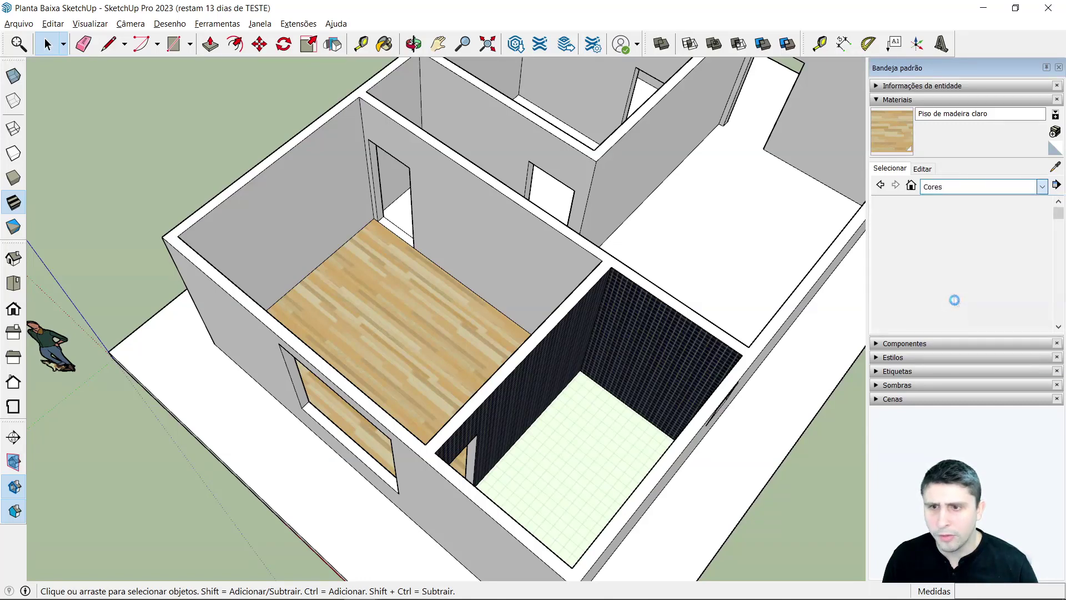
scroll(963, 284, down, 2)
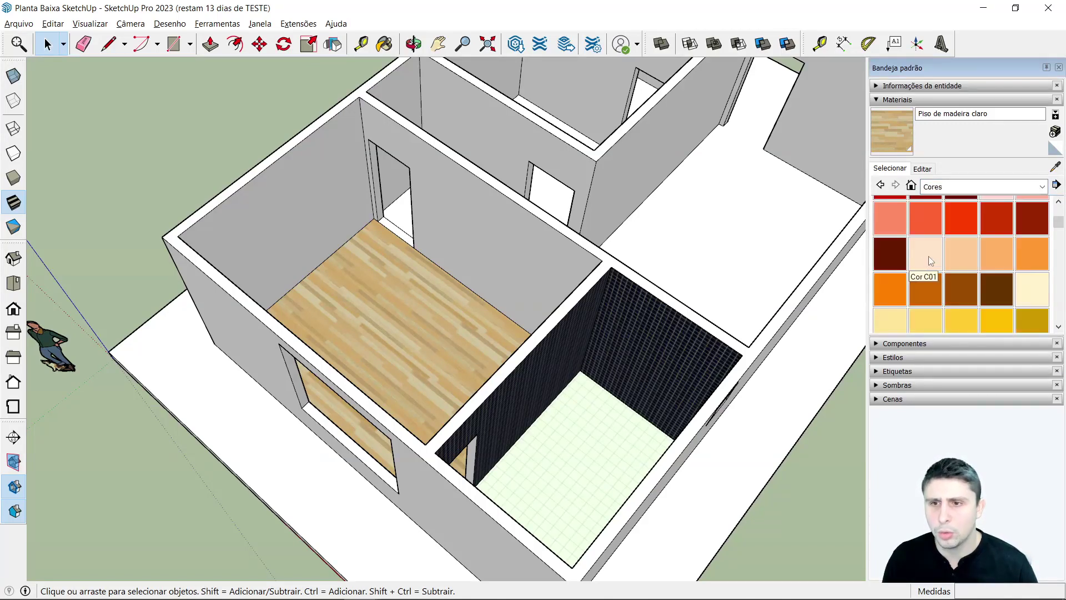
scroll(930, 261, down, 3)
scroll(944, 269, down, 2)
scroll(948, 273, down, 3)
scroll(949, 272, down, 3)
scroll(950, 272, up, 8)
scroll(951, 272, up, 1)
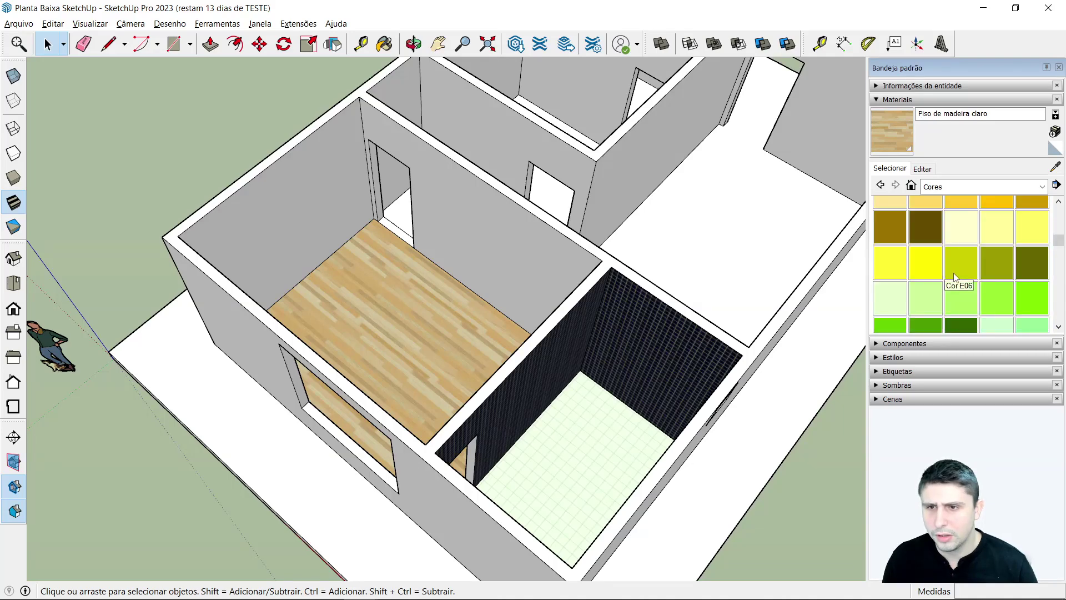
scroll(919, 276, up, 2)
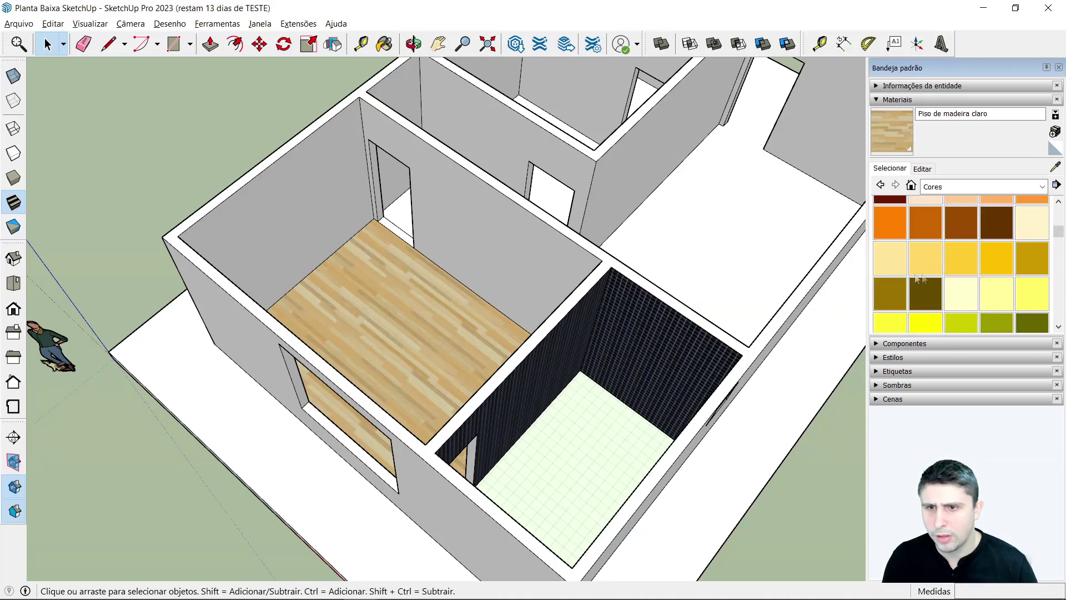
click(1026, 232)
click(502, 249)
Repaint the back and side walls light grey with Cor M01.
mouse_move(521, 255)
middle_down()
mouse_move(585, 190)
mouse_move(549, 300)
middle_up()
scroll(968, 258, down, 3)
scroll(964, 259, down, 3)
scroll(964, 259, down, 2)
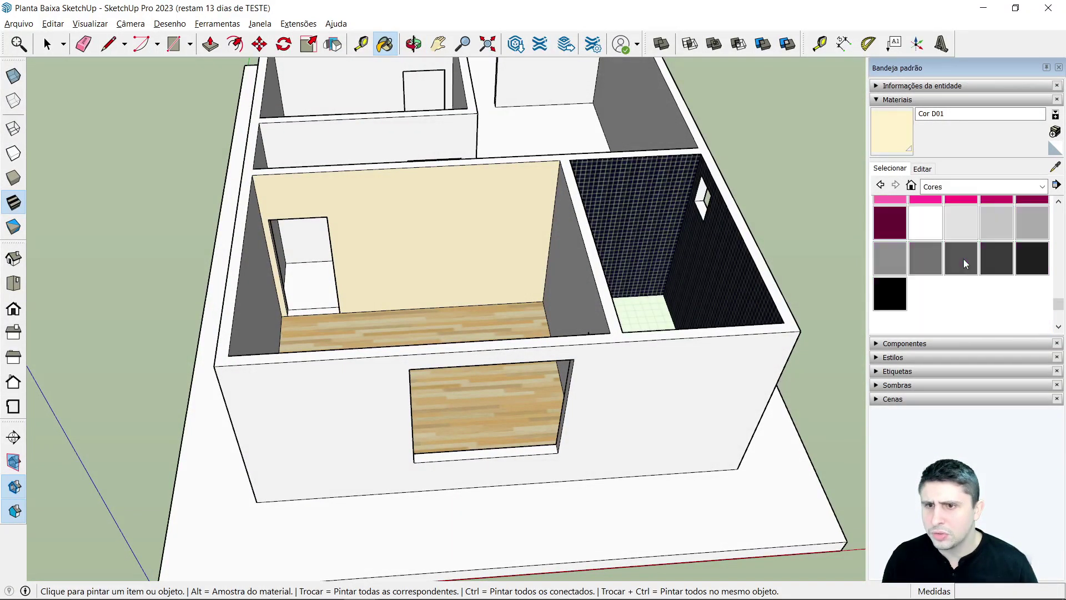
click(969, 227)
click(471, 256)
middle_drag(471, 256, 611, 241)
click(611, 241)
middle_drag(475, 258, 669, 236)
click(673, 232)
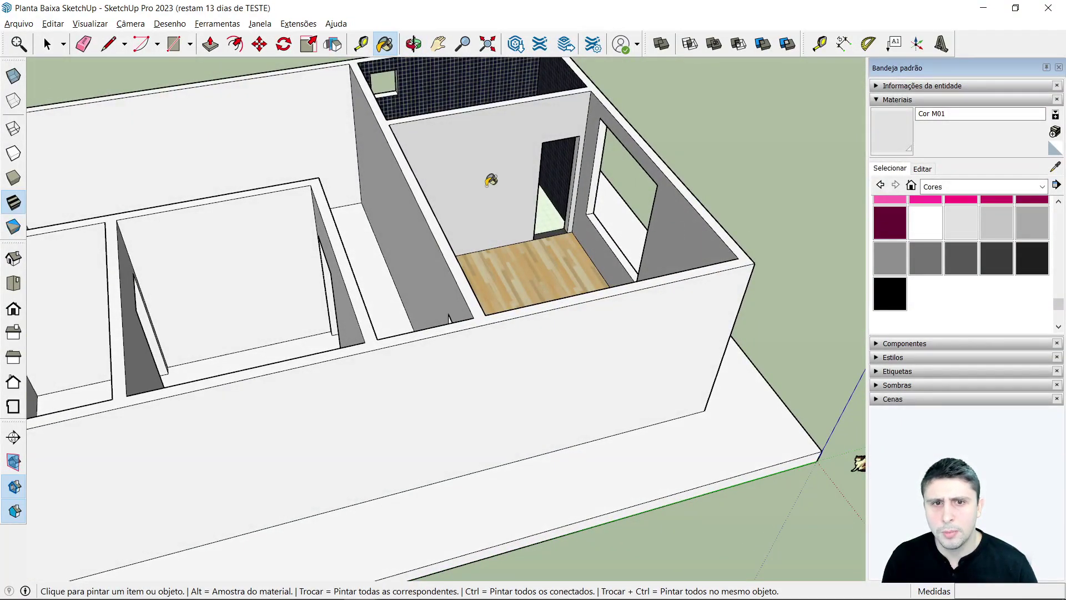
Pick coral Cor B03 and paint the room's back wall.
scroll(966, 255, up, 3)
scroll(972, 253, up, 3)
scroll(978, 249, up, 3)
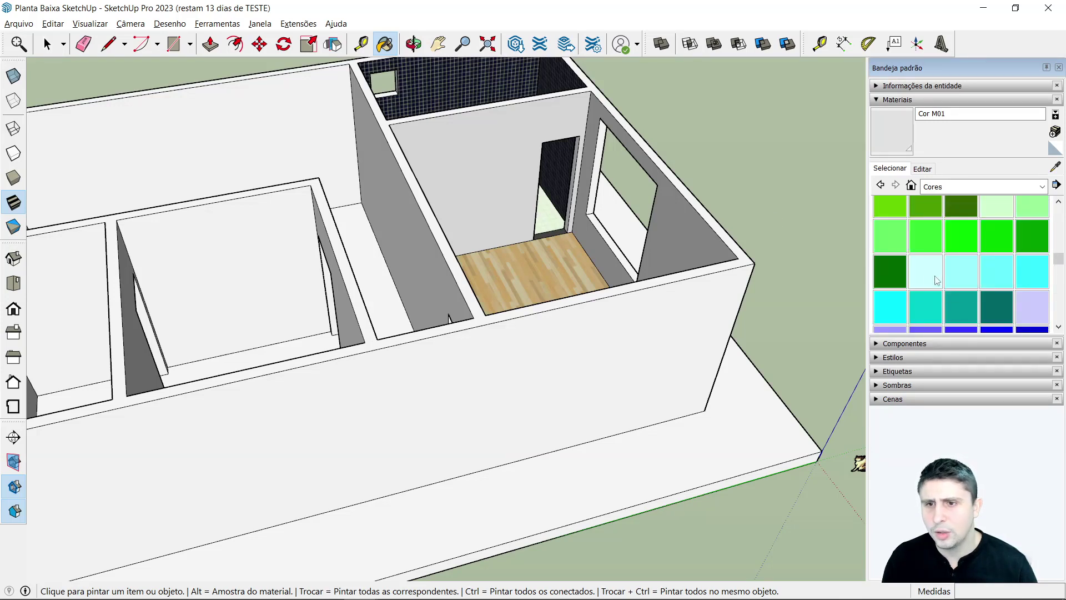
scroll(915, 280, up, 1)
scroll(939, 277, up, 1)
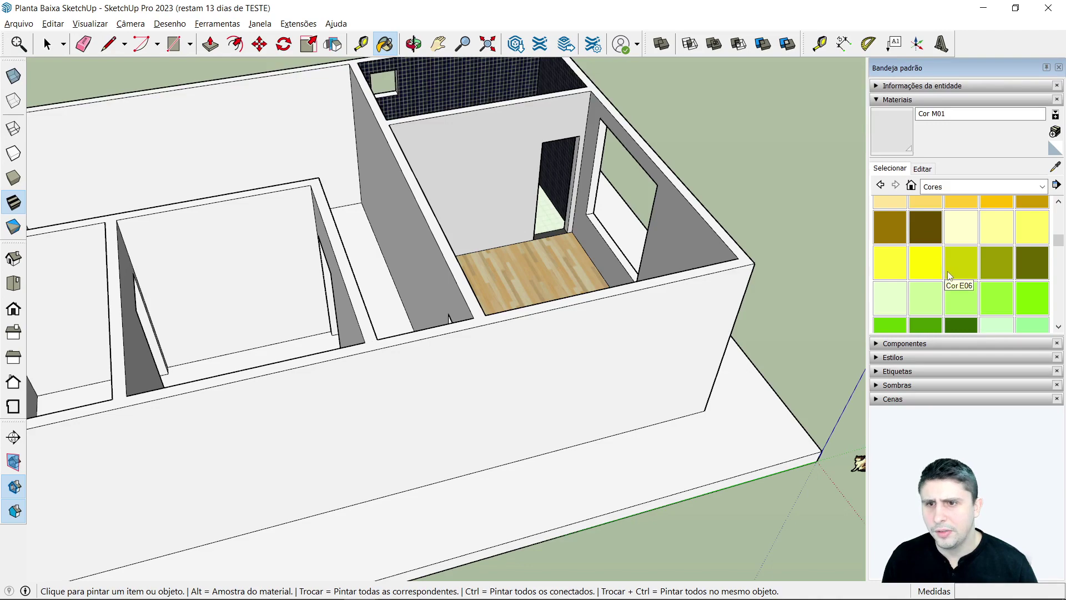
scroll(958, 274, up, 2)
scroll(975, 272, up, 2)
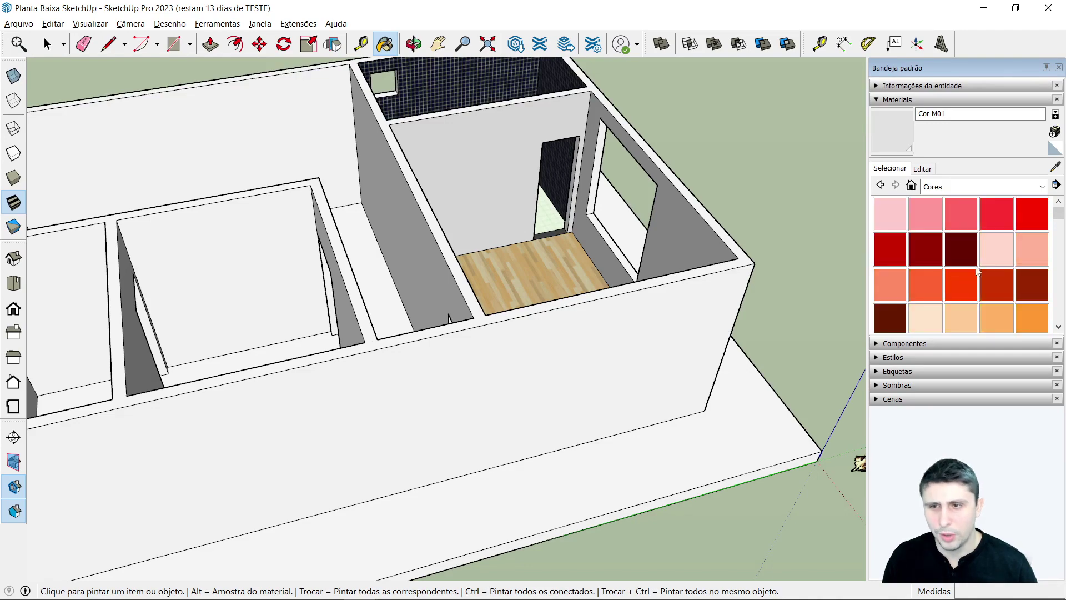
click(896, 293)
click(485, 214)
Paint the window wall and the remaining inner walls coral Cor B03.
middle_drag(454, 244, 536, 218)
click(613, 217)
mouse_move(615, 217)
middle_down()
mouse_move(745, 317)
mouse_move(614, 238)
mouse_move(368, 183)
middle_up()
click(369, 183)
mouse_move(197, 322)
middle_down()
mouse_move(571, 281)
mouse_move(766, 316)
mouse_move(856, 250)
mouse_move(556, 222)
middle_up()
click(571, 281)
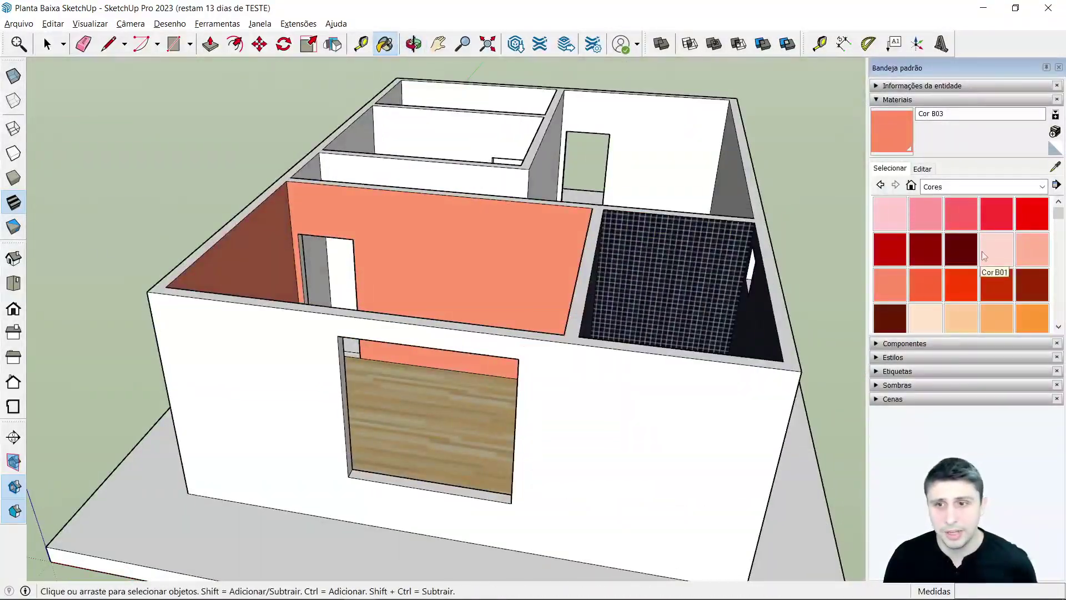
Paint the front outer wall cream with Cor C01.
click(924, 321)
click(528, 340)
mouse_move(528, 340)
middle_down()
mouse_move(572, 398)
mouse_move(520, 328)
mouse_move(666, 362)
middle_up()
mouse_move(459, 369)
middle_down()
mouse_move(605, 389)
mouse_move(473, 433)
mouse_move(291, 356)
middle_up()
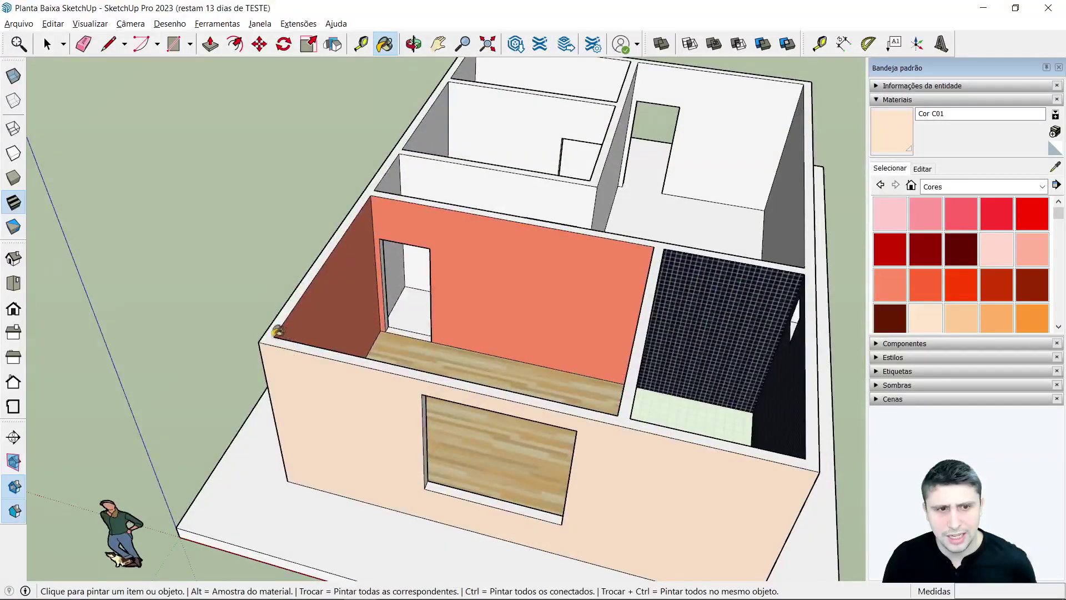
middle_drag(205, 328, 198, 222)
Orbit around and above the house to review the cream exterior walls.
scroll(265, 326, up, 4)
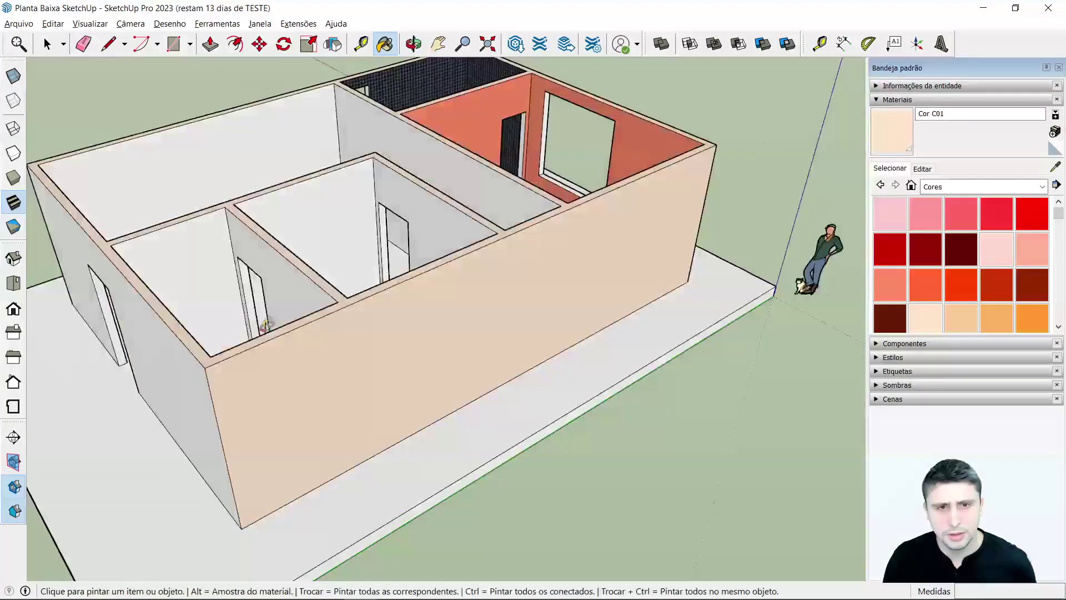
middle_drag(266, 326, 390, 384)
middle_drag(131, 397, 274, 465)
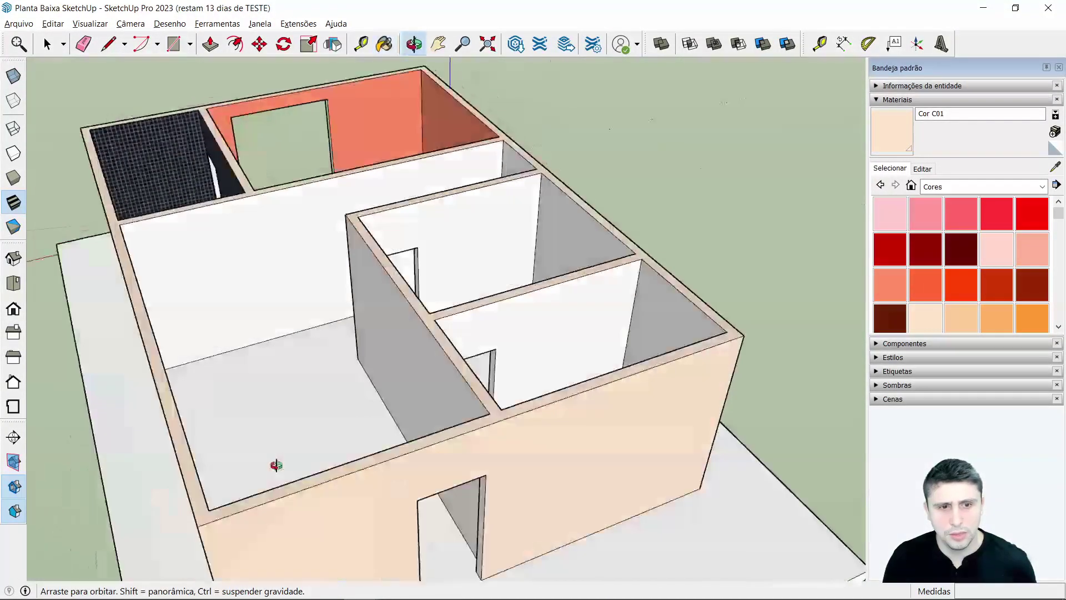
scroll(360, 430, down, 2)
mouse_move(361, 431)
middle_down()
mouse_move(666, 283)
mouse_move(468, 282)
mouse_move(475, 340)
mouse_move(457, 333)
mouse_move(467, 280)
mouse_move(483, 289)
mouse_move(465, 326)
middle_up()
key(space)
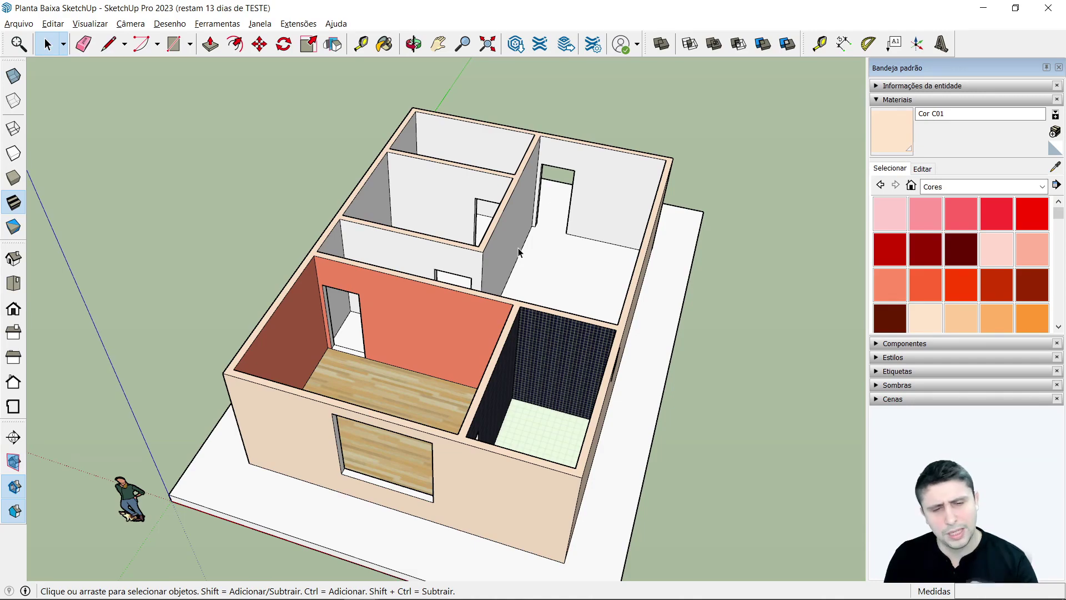
mouse_move(521, 310)
middle_down()
mouse_move(460, 291)
mouse_move(513, 314)
mouse_move(532, 267)
middle_up()
scroll(531, 267, up, 3)
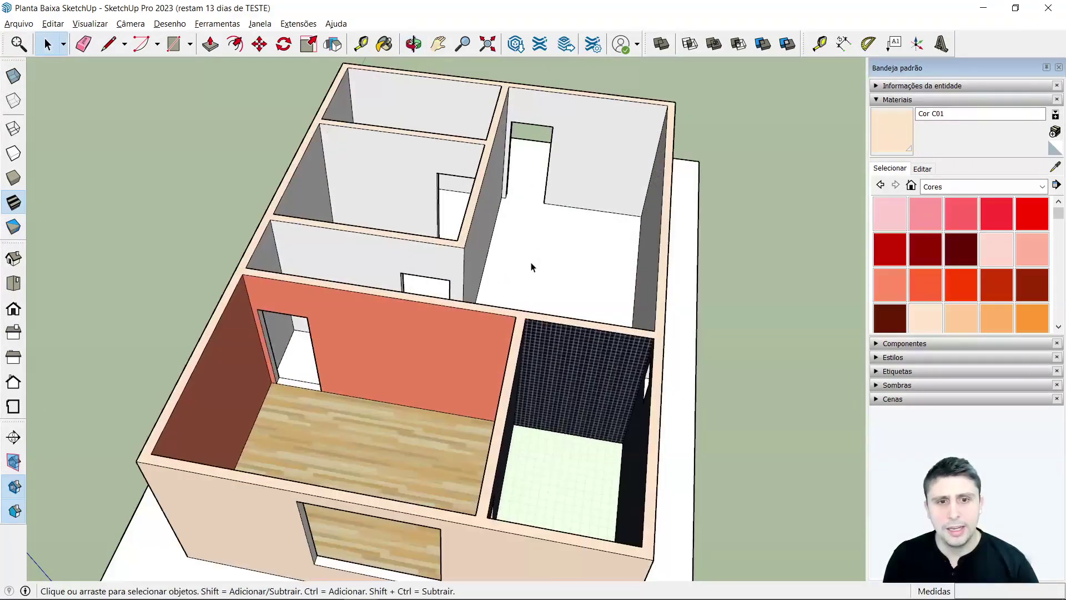
middle_drag(461, 261, 204, 160)
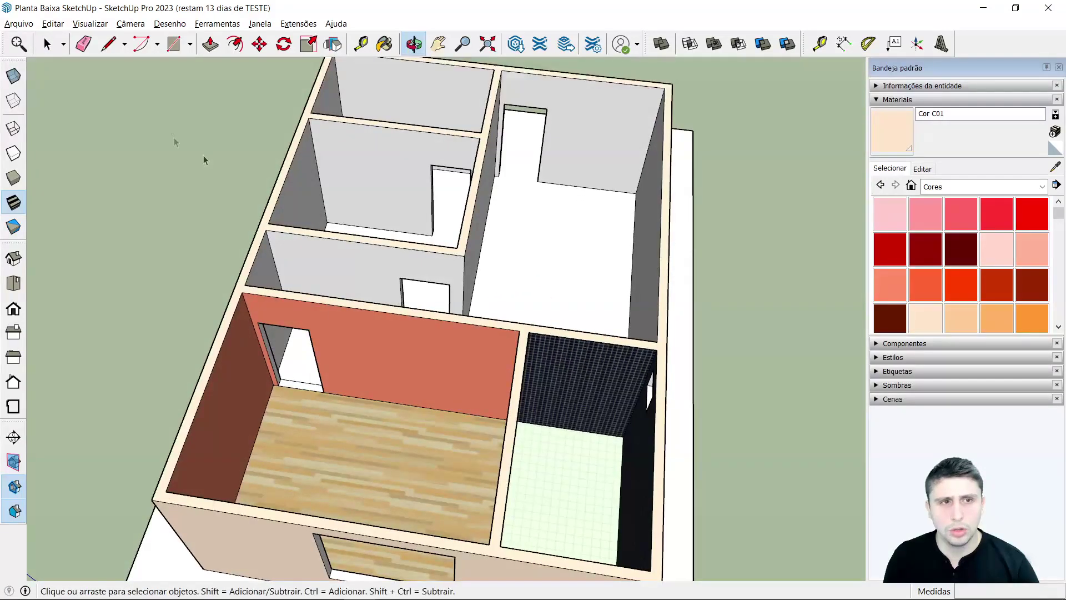
Draw a line across the first doorway to close its floor face.
click(109, 44)
scroll(564, 138, up, 2)
scroll(488, 166, up, 3)
scroll(489, 175, up, 2)
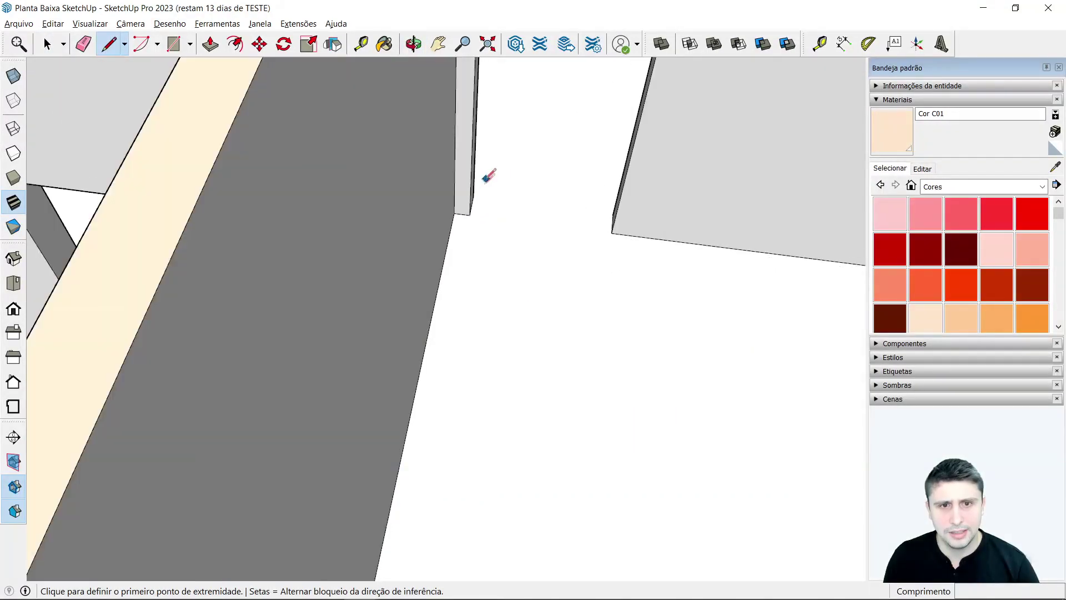
click(471, 195)
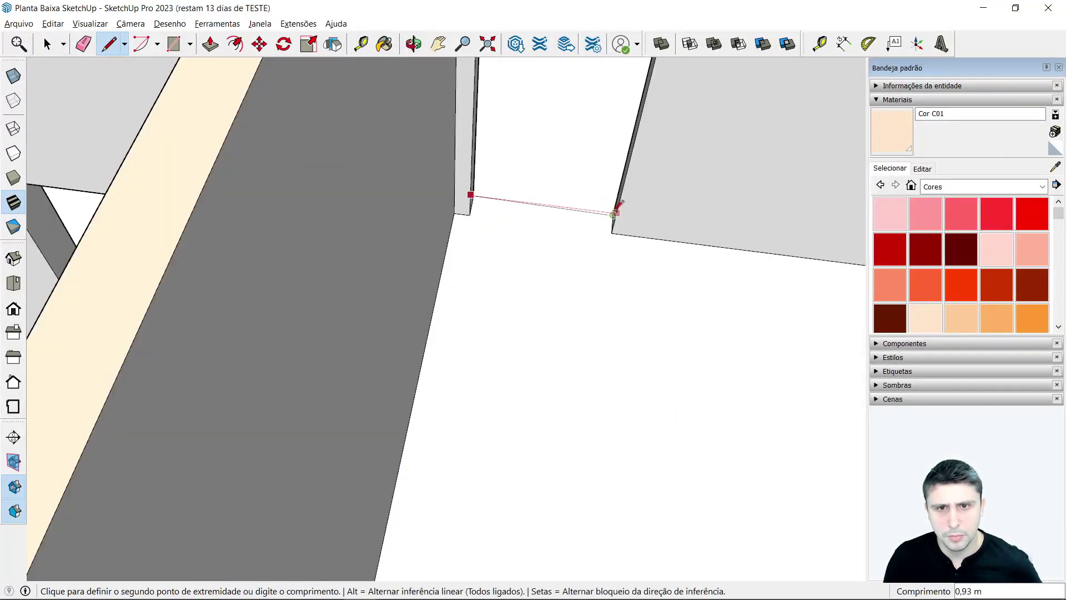
key(space)
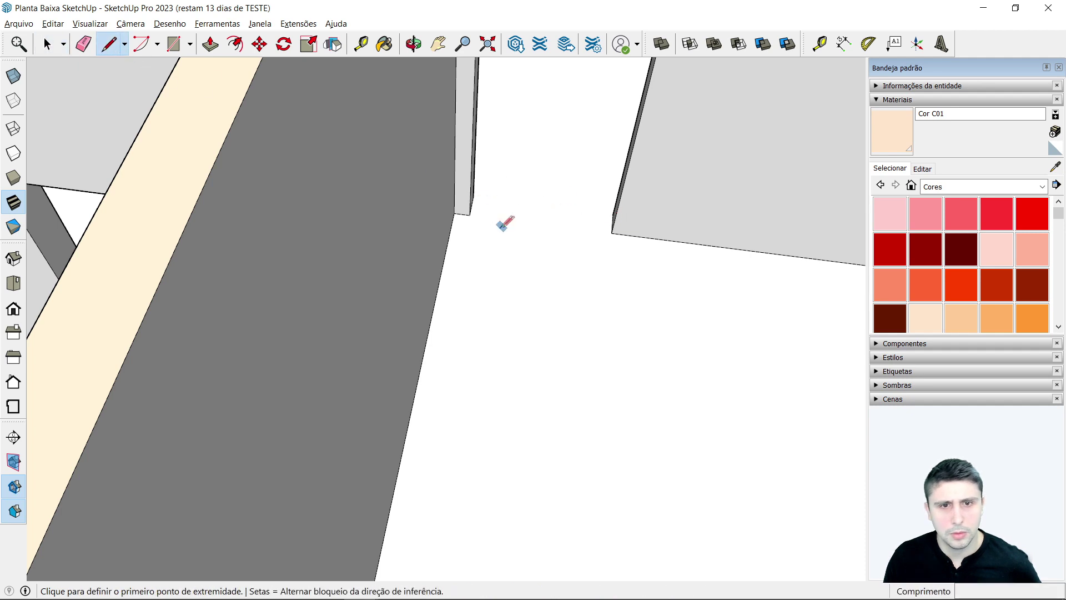
click(470, 214)
click(611, 233)
key(space)
click(560, 185)
Close the second doorway floor with a line and switch Materials to Madeiras.
click(109, 44)
middle_drag(452, 171, 522, 185)
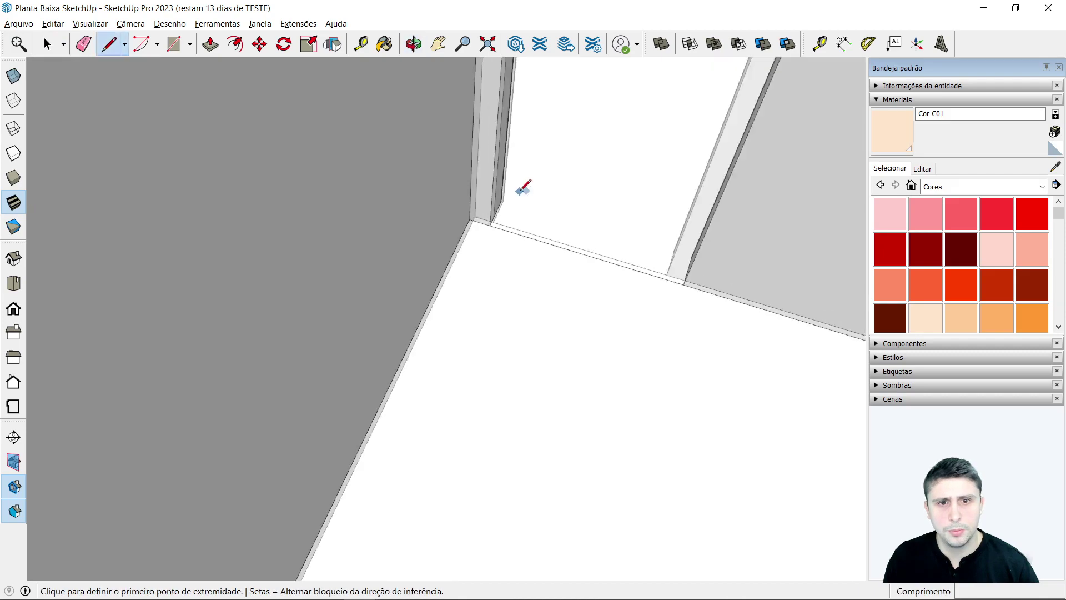
click(711, 266)
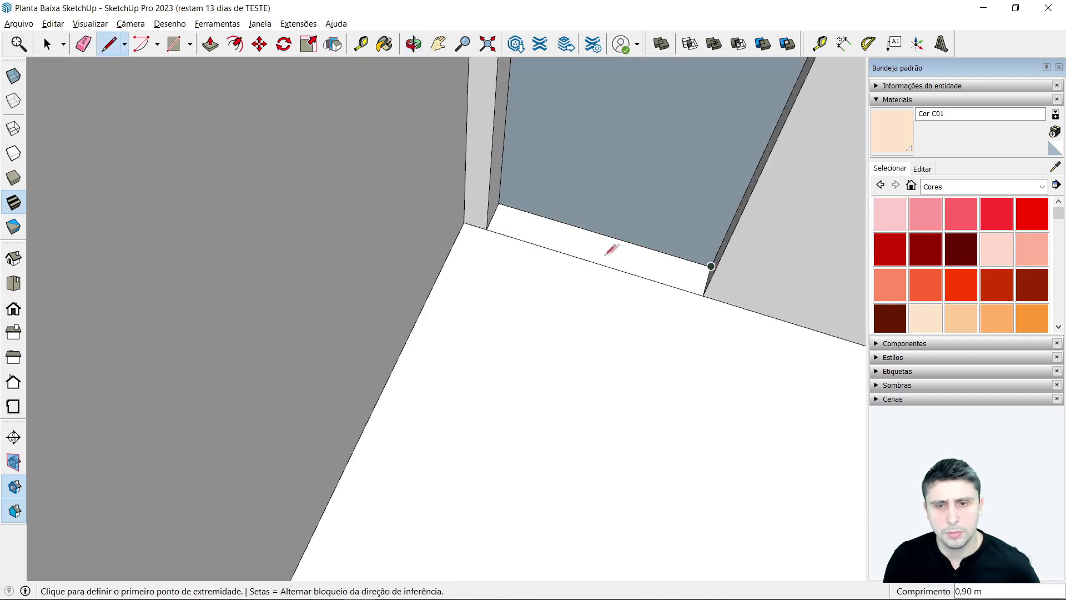
key(space)
scroll(627, 175, down, 3)
scroll(570, 206, down, 3)
scroll(625, 269, down, 3)
mouse_move(625, 270)
middle_down()
mouse_move(554, 325)
mouse_move(435, 460)
middle_up()
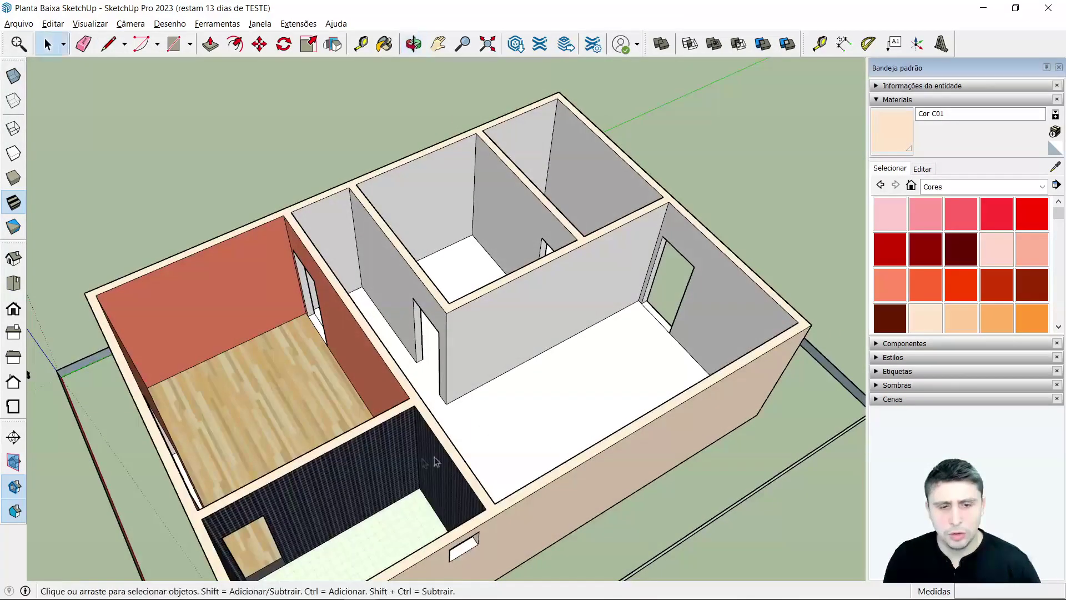
click(953, 185)
click(964, 280)
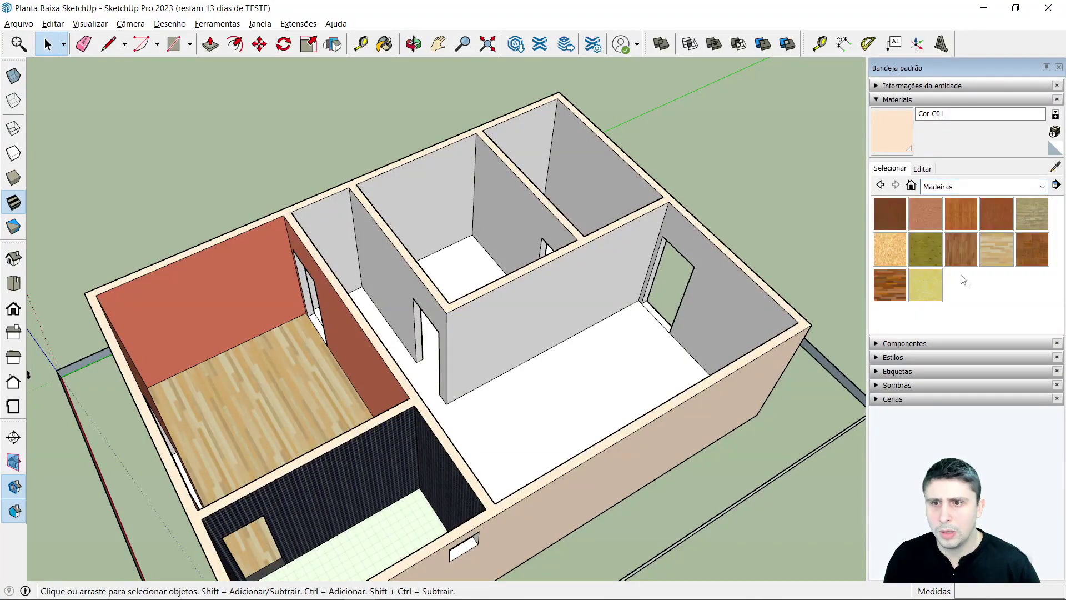
Paint the large room's floor with Folheado de madeira 01.
click(894, 209)
click(614, 340)
scroll(613, 340, down, 1)
mouse_move(503, 383)
middle_down()
mouse_move(731, 376)
mouse_move(840, 352)
mouse_move(709, 443)
mouse_move(669, 453)
middle_up()
key(space)
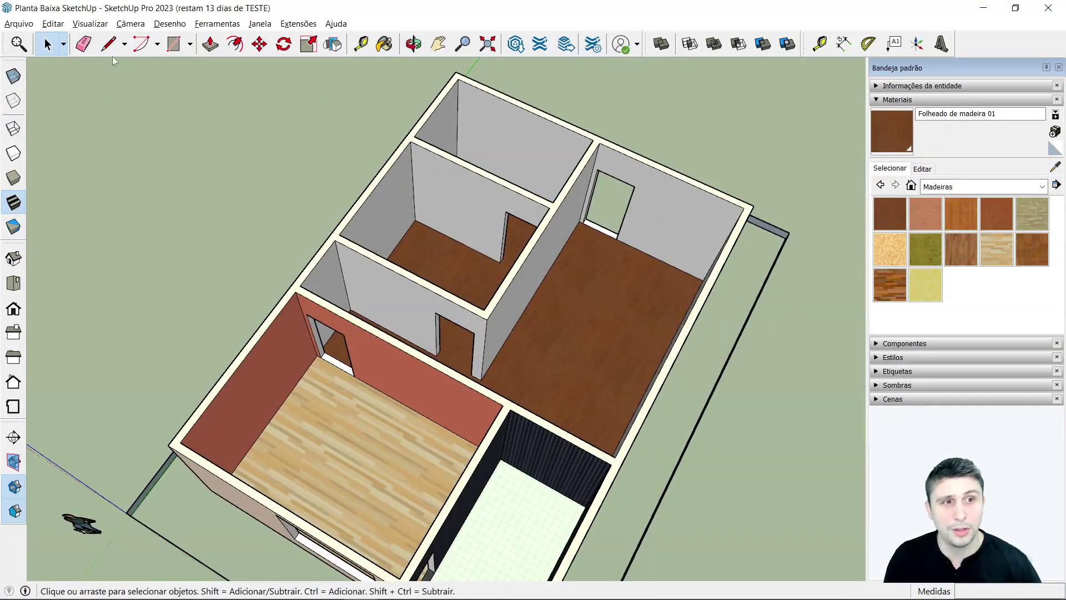
Draw lines across the 0,70 m doorway to split off its floor face.
scroll(417, 314, up, 3)
scroll(450, 363, up, 3)
scroll(411, 350, up, 2)
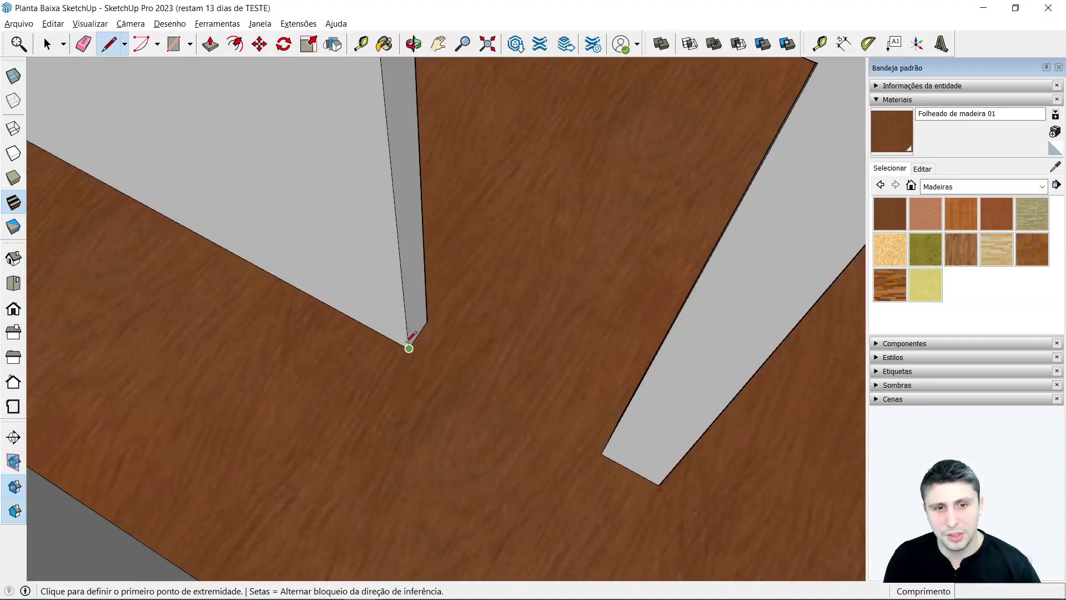
click(601, 453)
key(space)
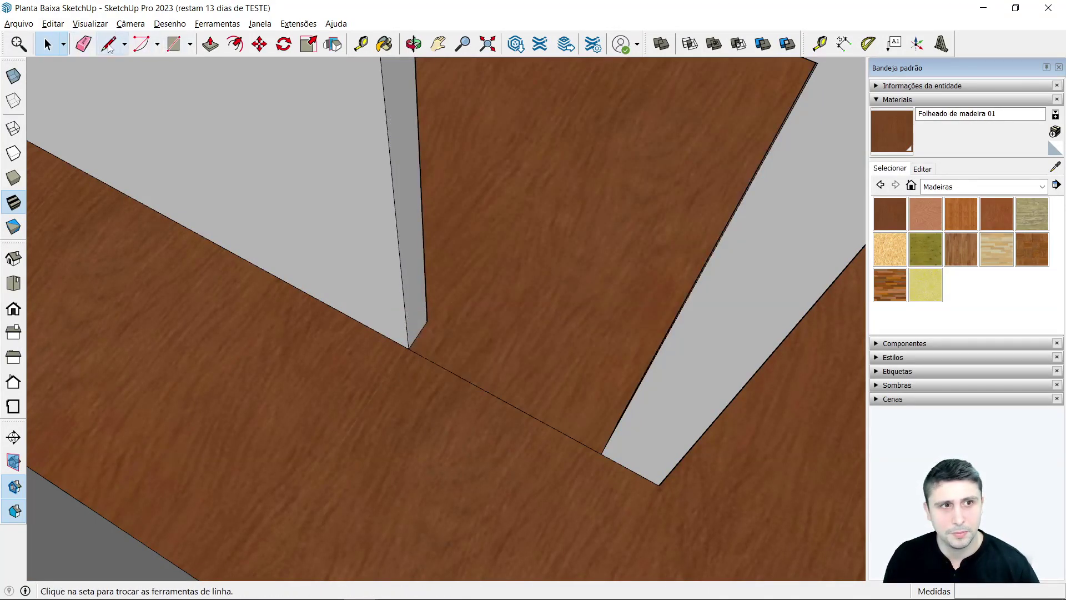
click(428, 321)
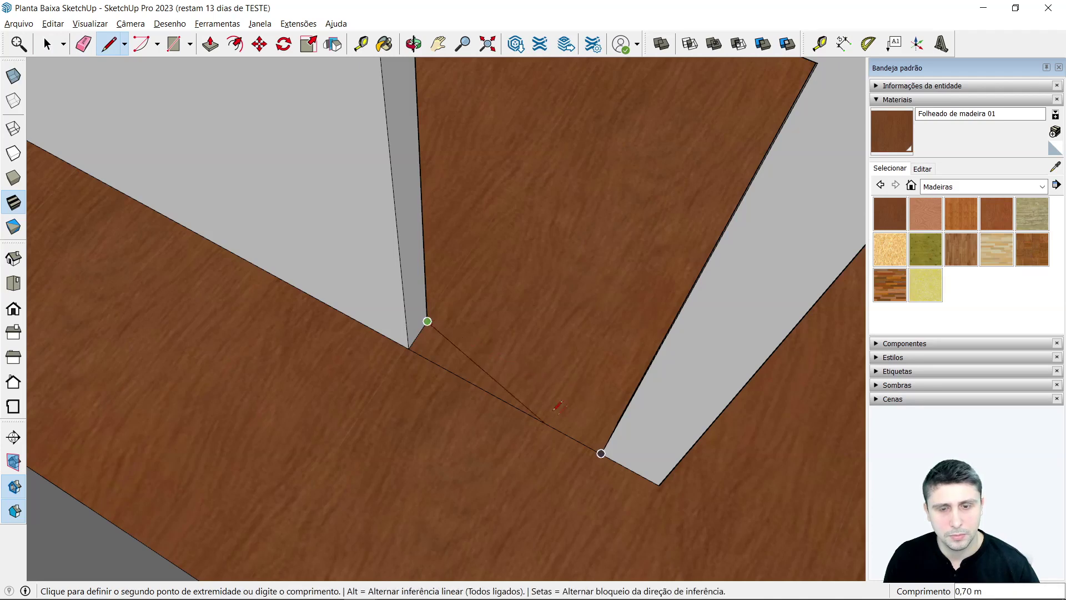
middle_drag(565, 407, 619, 416)
click(626, 383)
key(space)
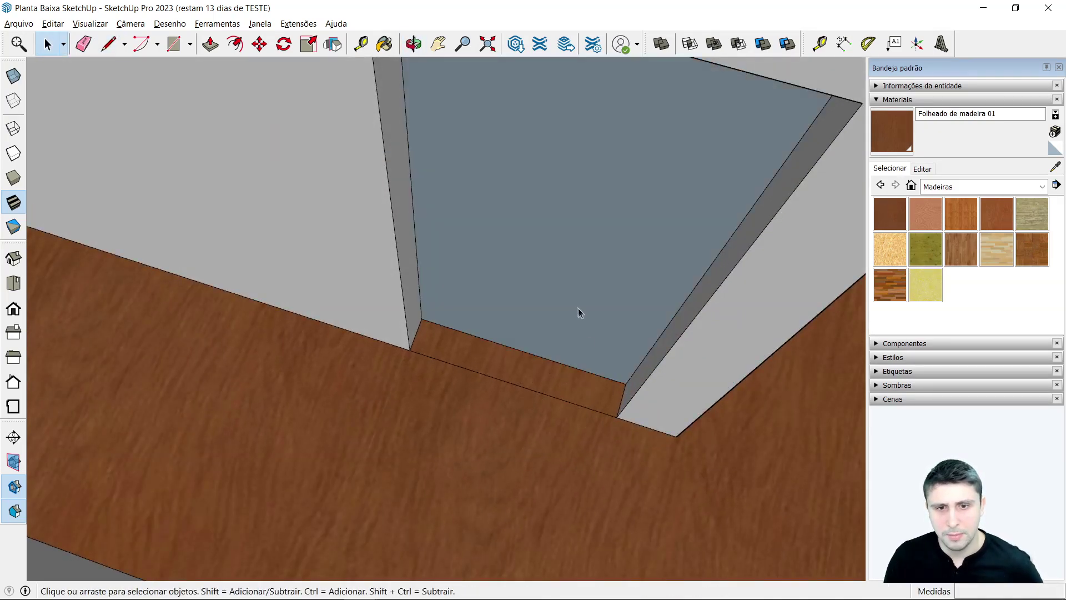
click(951, 187)
scroll(951, 228, up, 3)
From the Azulejos tiles, paint the floor beyond the doorway with Azulejo quadrado branco.
scroll(951, 300, up, 3)
click(950, 261)
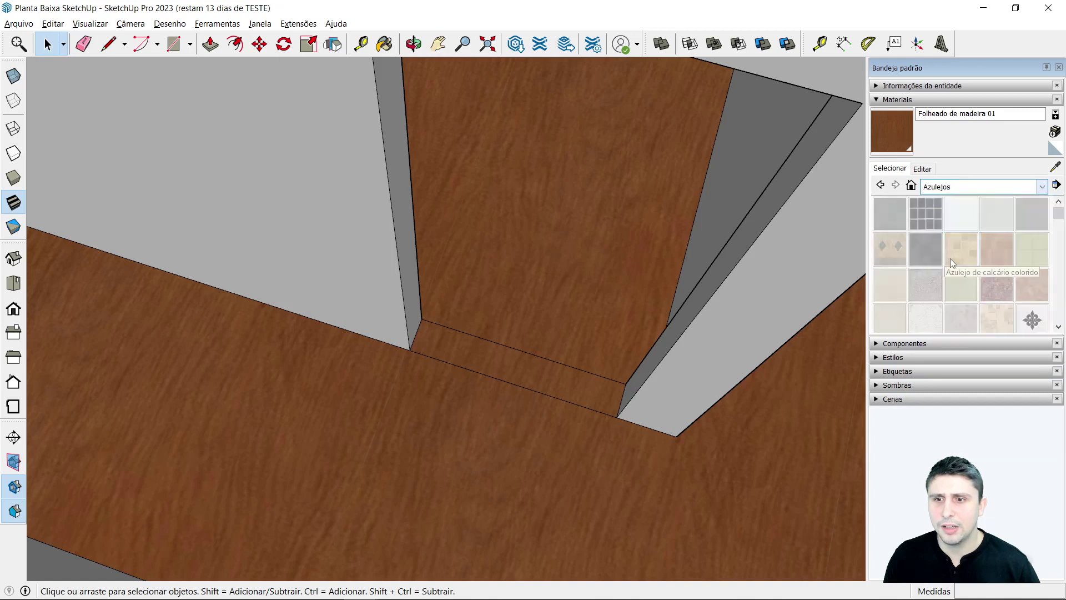
click(959, 224)
click(629, 243)
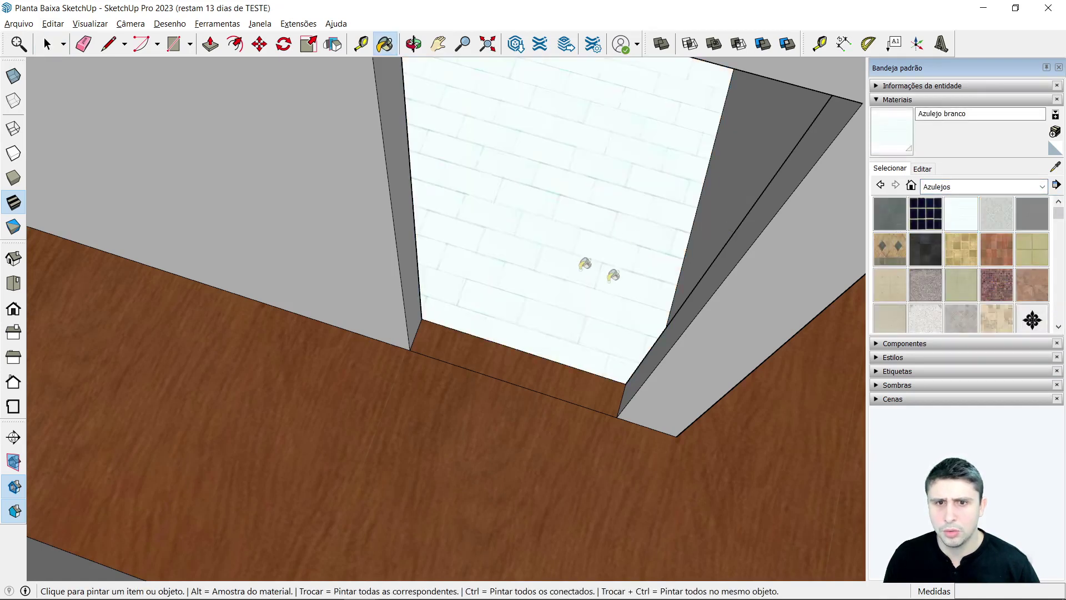
scroll(979, 284, down, 2)
click(998, 325)
click(636, 270)
Paint the bathroom floors with Azulejo grande de calcário limestone tiles.
scroll(560, 295, down, 3)
scroll(559, 295, down, 3)
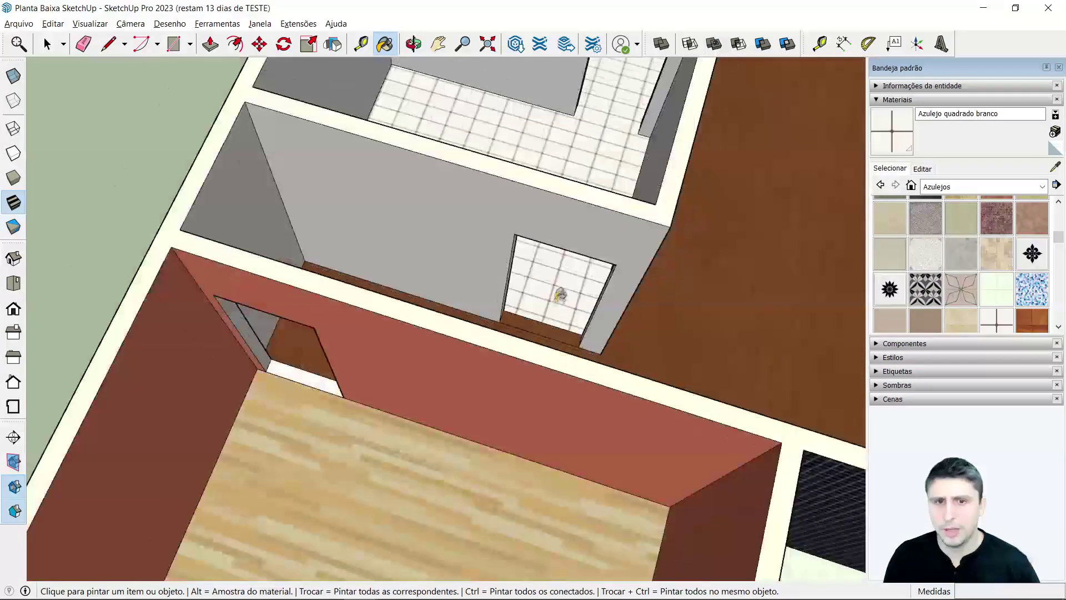
scroll(559, 295, down, 3)
middle_drag(560, 294, 540, 255)
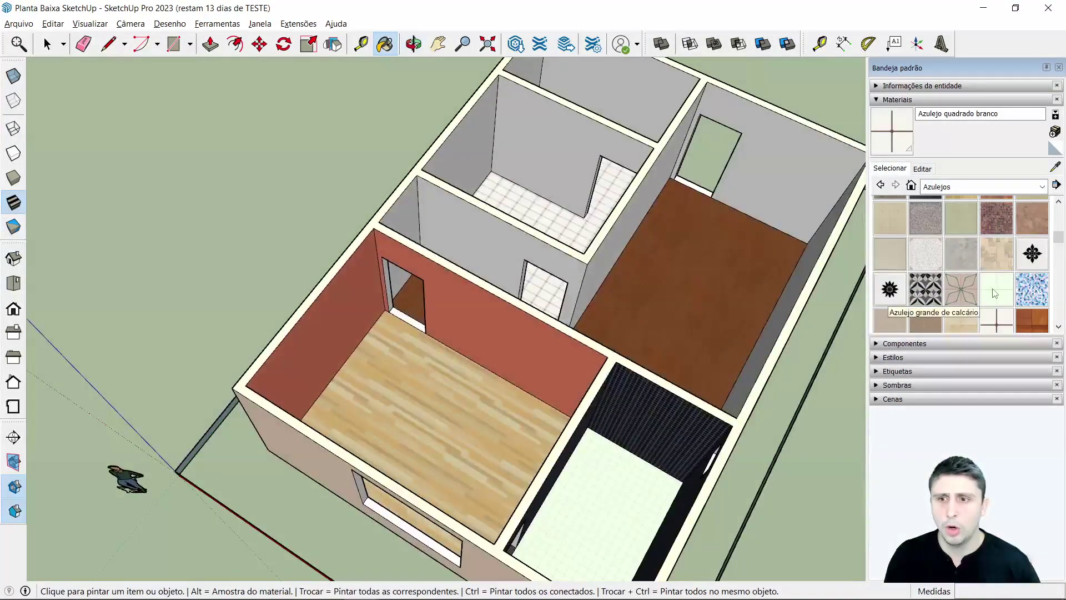
click(994, 294)
shift+click(549, 214)
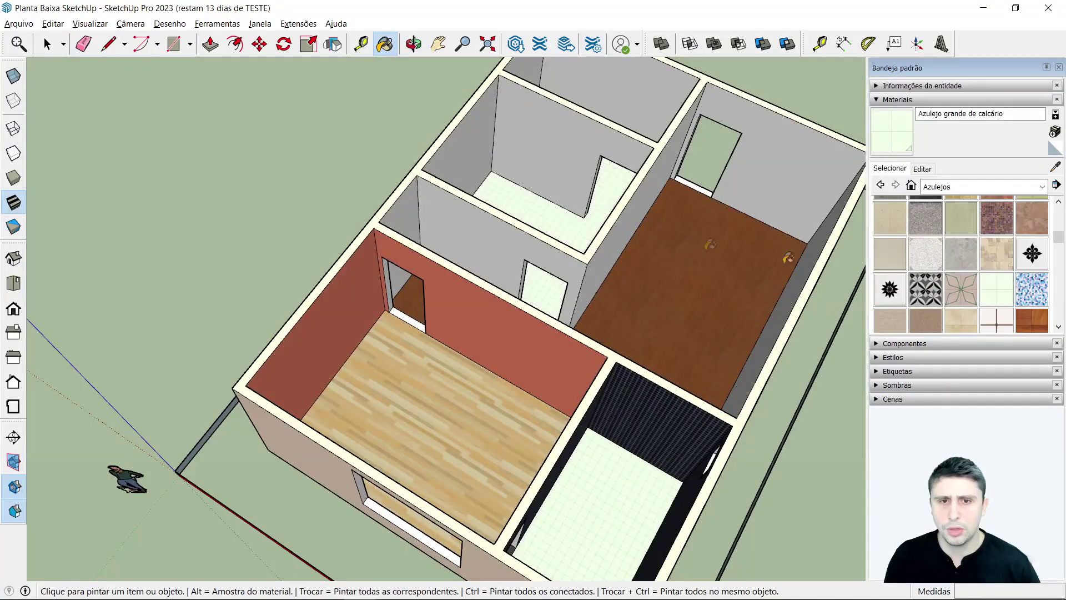
Tile three bathroom walls with Azulejo quadrado branco.
click(559, 169)
middle_drag(558, 168, 564, 111)
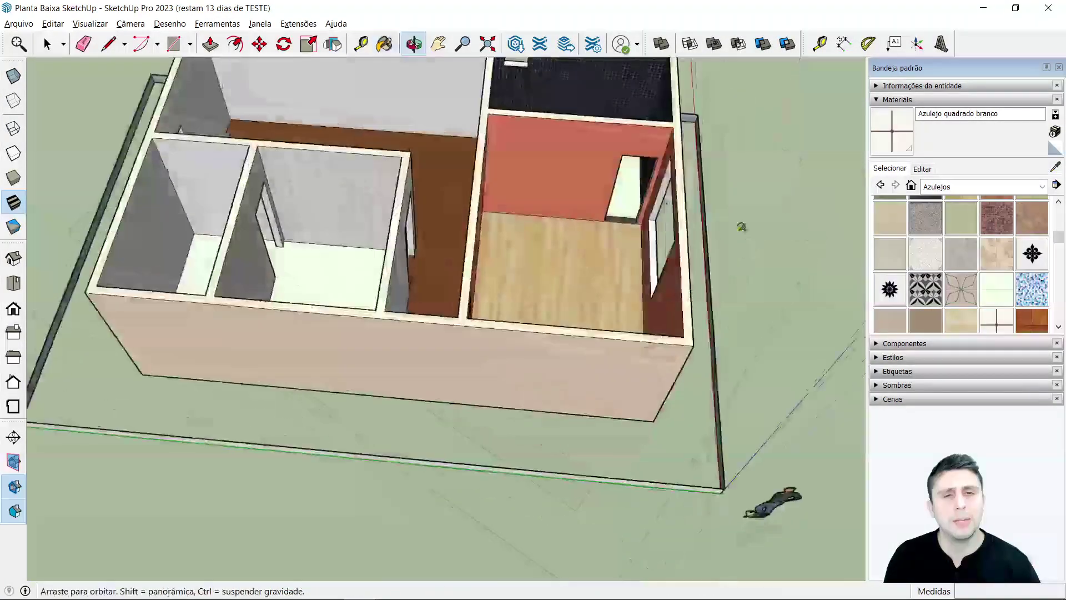
mouse_move(370, 162)
middle_down()
mouse_move(702, 172)
mouse_move(780, 314)
mouse_move(571, 274)
middle_up()
click(572, 273)
click(639, 361)
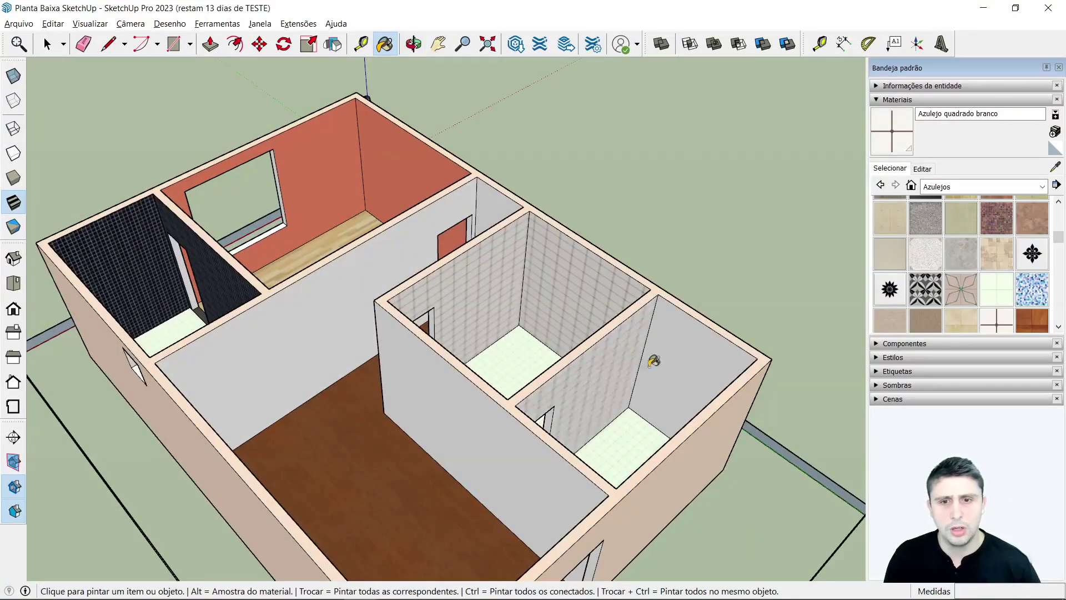
click(688, 361)
Tile the right bathroom wall and the left small room's wall with Azulejo quadrado branco.
middle_drag(688, 361, 712, 270)
click(712, 270)
middle_drag(773, 205, 705, 300)
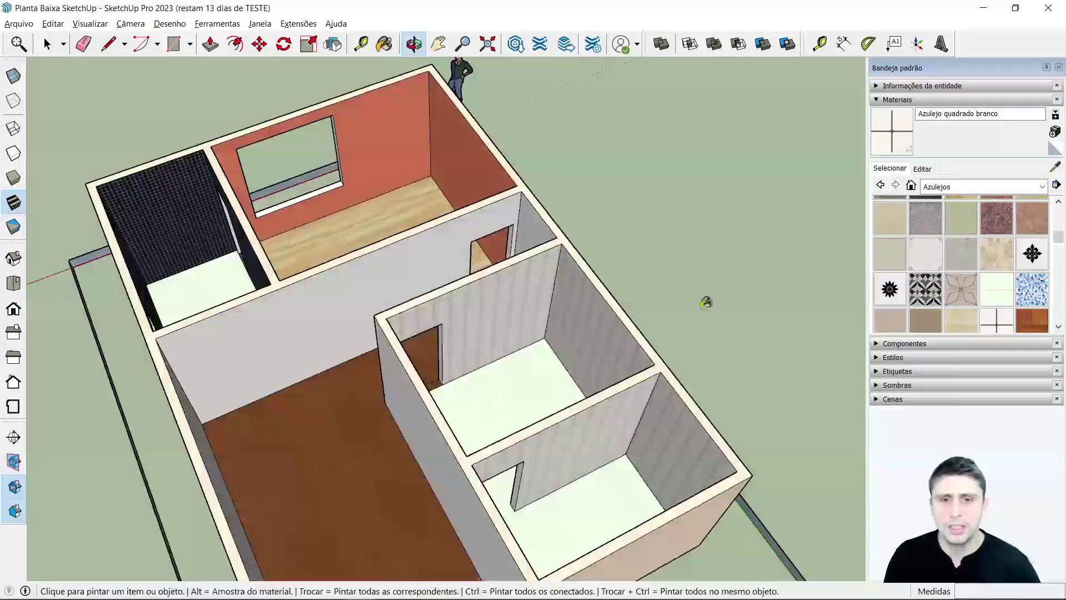
click(219, 337)
mouse_move(219, 337)
middle_down()
mouse_move(324, 340)
mouse_move(317, 273)
mouse_move(372, 203)
mouse_move(332, 236)
middle_up()
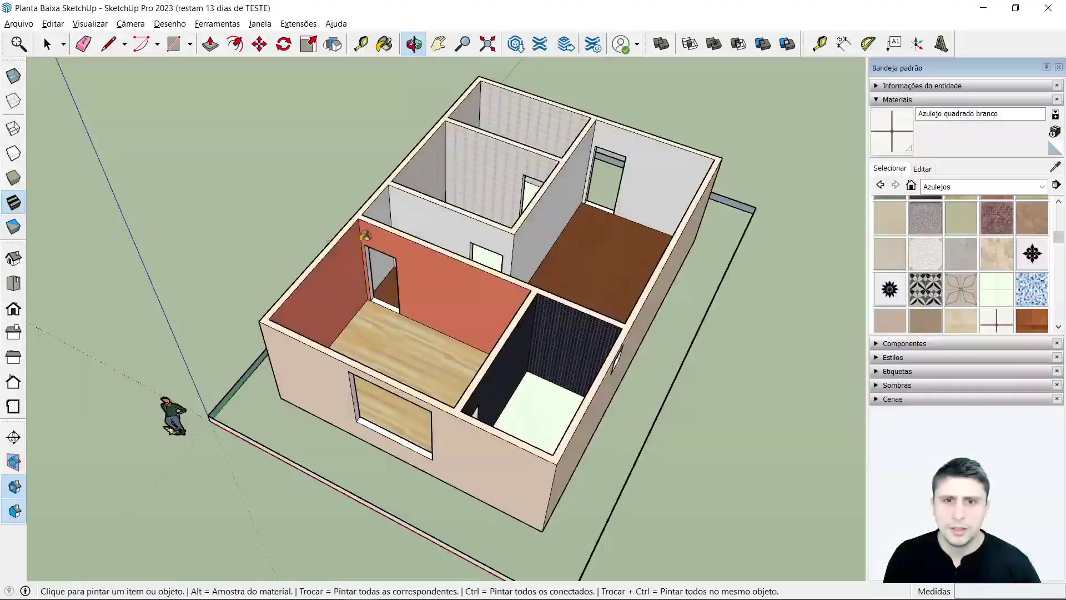
click(955, 186)
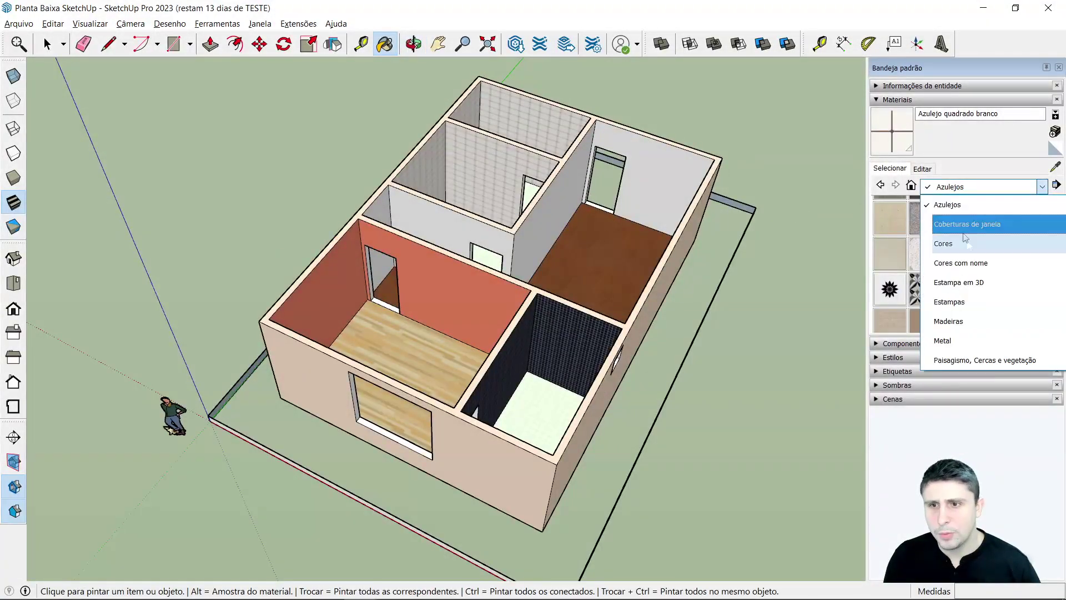
Paint two walls of the wood-floored room in the grey Cor M04 from Cores.
click(966, 242)
scroll(1001, 281, down, 5)
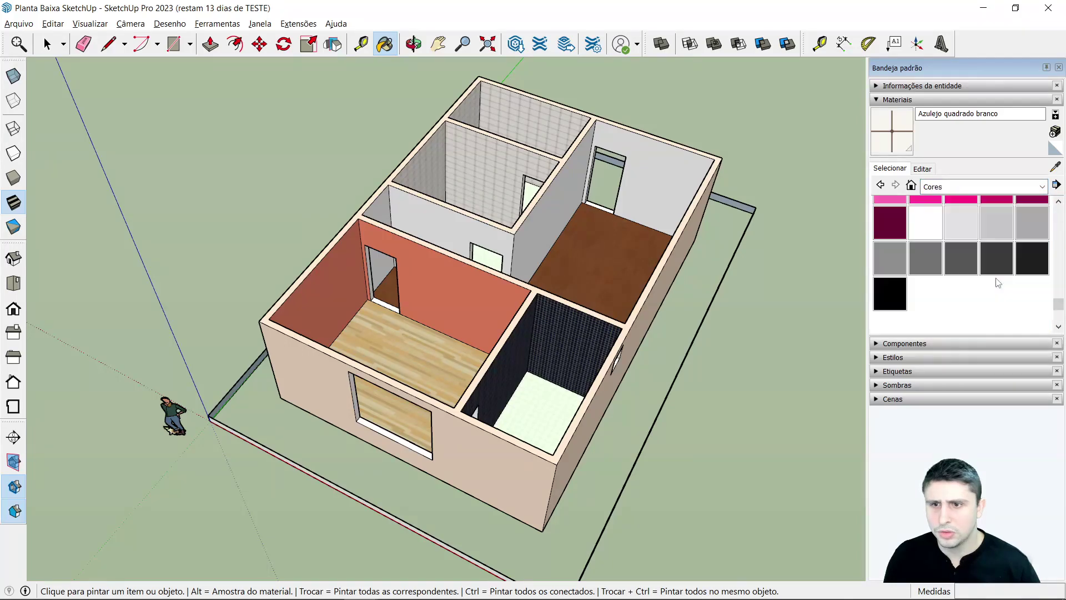
click(915, 263)
click(638, 191)
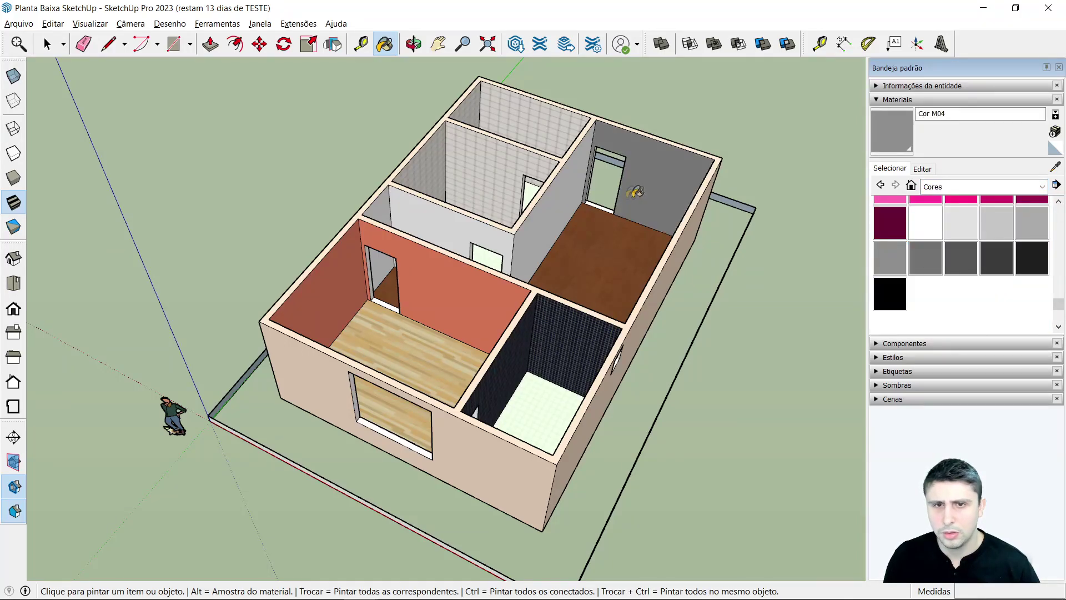
click(551, 207)
Paint the corridor walls in Cor M04 grey.
mouse_move(551, 207)
middle_down()
mouse_move(762, 300)
mouse_move(478, 300)
middle_up()
click(417, 332)
mouse_move(418, 332)
middle_down()
mouse_move(392, 195)
mouse_move(391, 242)
middle_up()
click(391, 196)
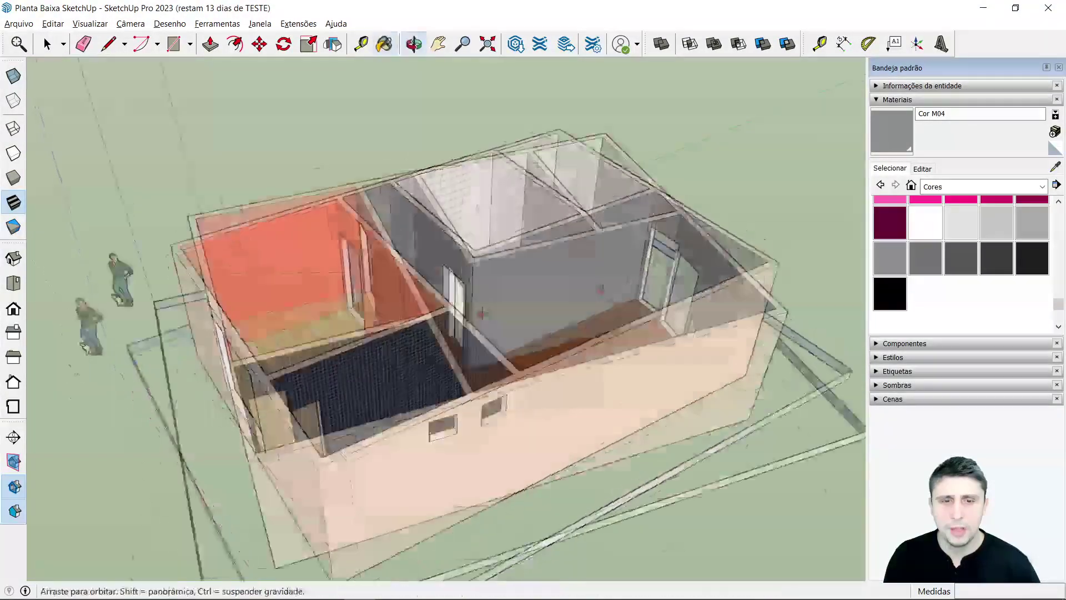
scroll(557, 310, down, 3)
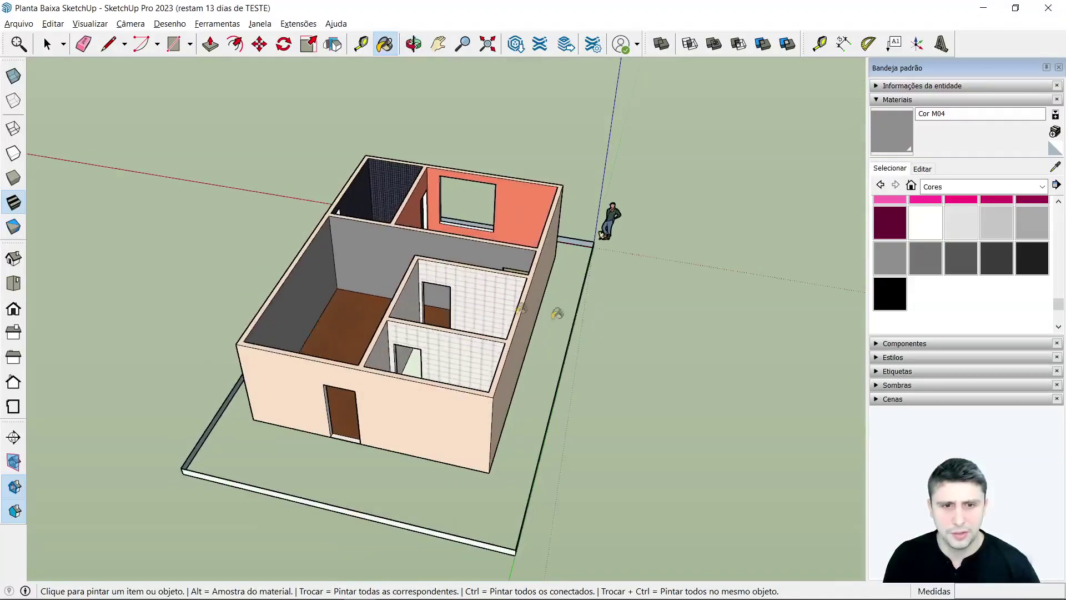
mouse_move(709, 322)
middle_down()
mouse_move(534, 566)
mouse_move(676, 218)
middle_up()
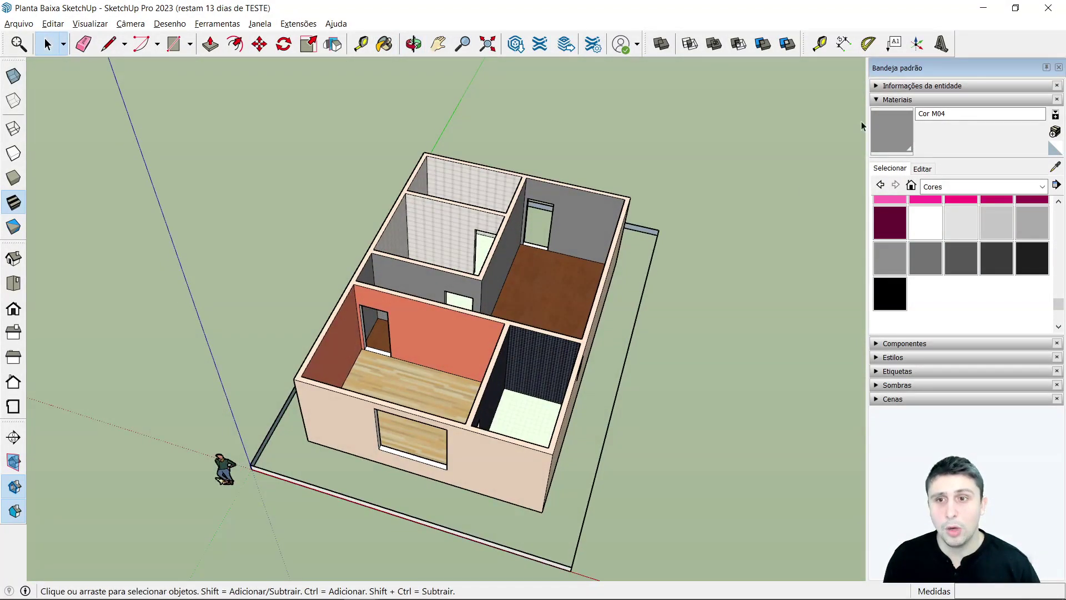
click(876, 101)
mouse_move(611, 307)
middle_down()
mouse_move(641, 231)
mouse_move(489, 297)
middle_up()
scroll(489, 297, up, 1)
scroll(484, 297, up, 1)
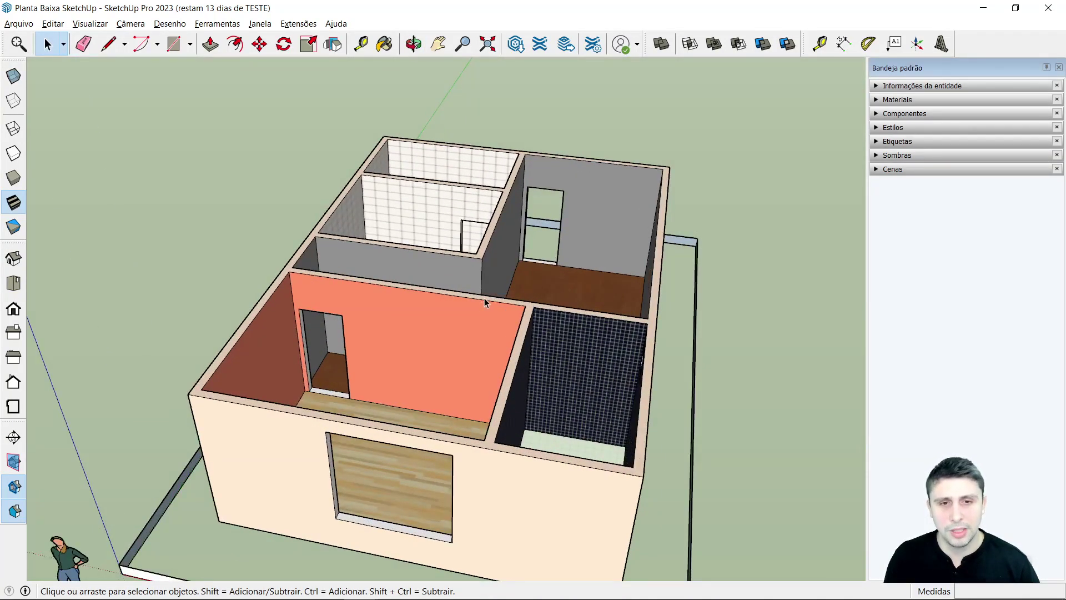
scroll(608, 231, down, 2)
scroll(678, 315, down, 2)
scroll(664, 337, down, 1)
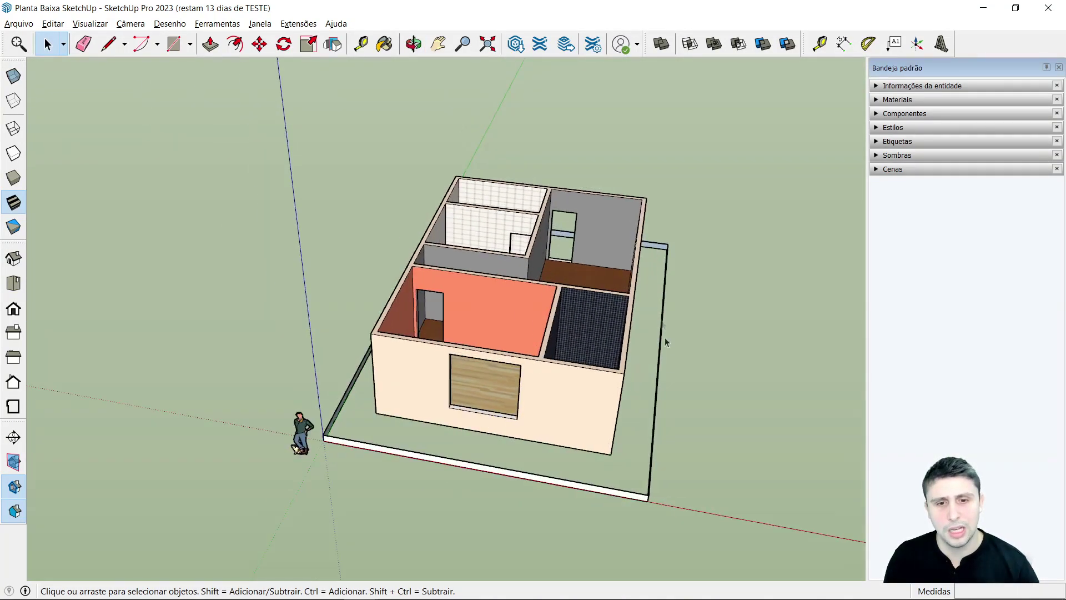
middle_drag(665, 338, 613, 490)
drag(599, 521, 595, 518)
key(Delete)
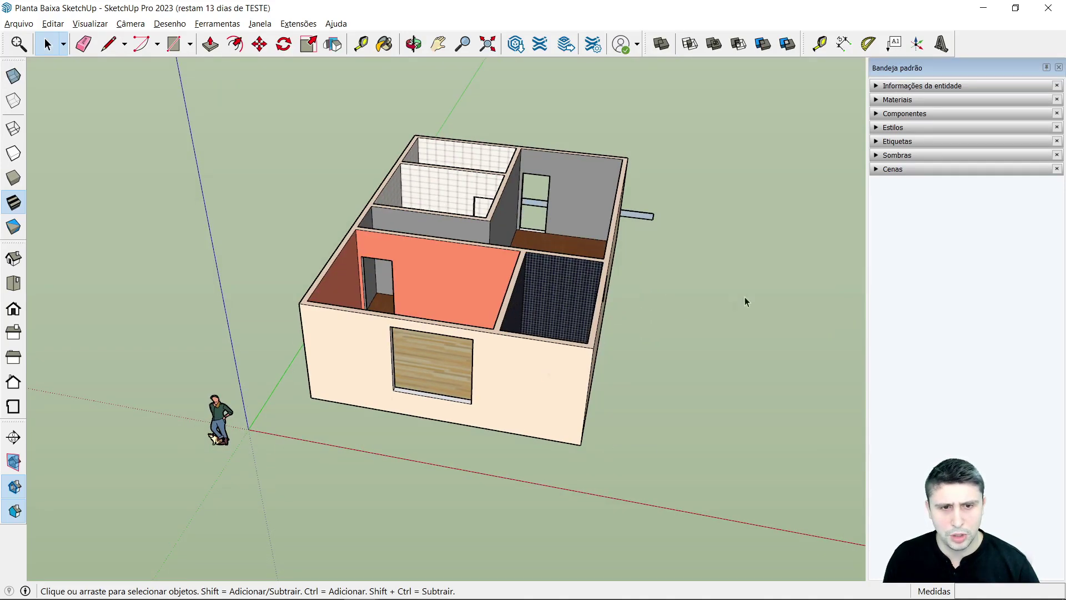
middle_drag(744, 299, 735, 384)
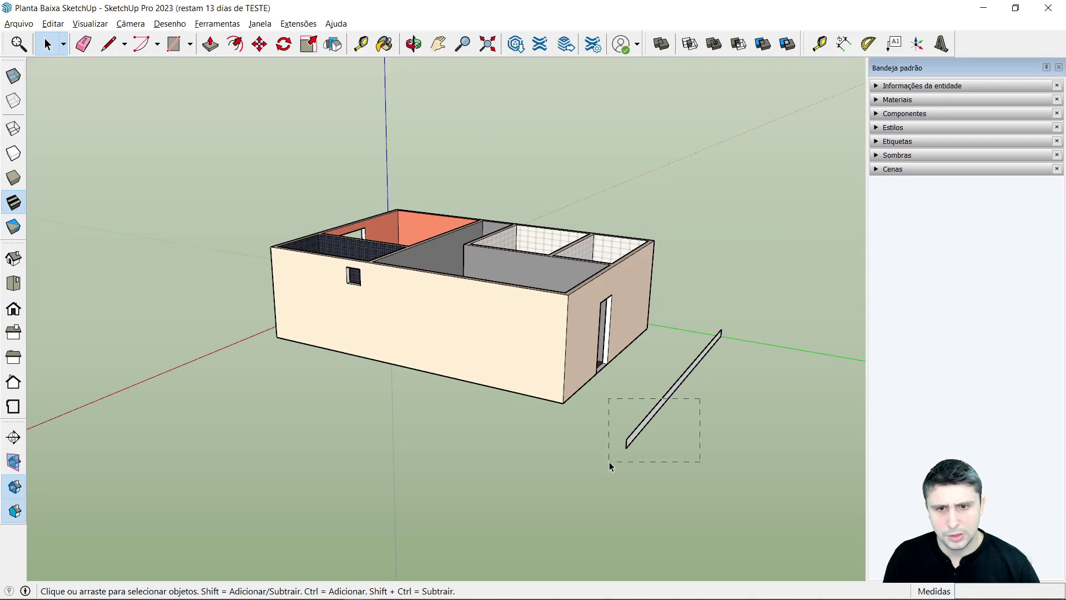
middle_drag(692, 369, 639, 402)
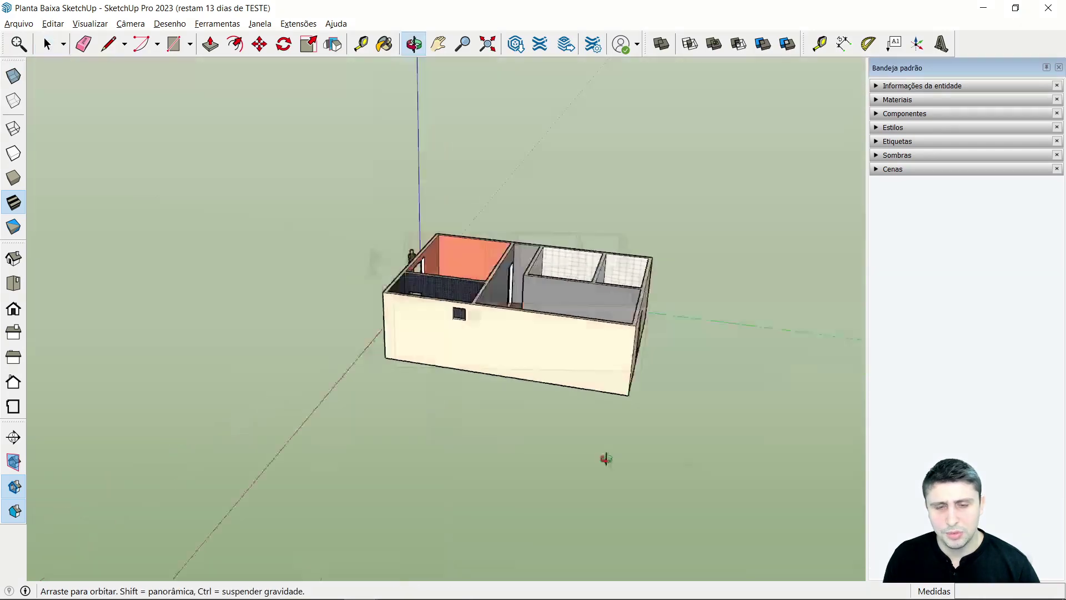
scroll(431, 282, up, 2)
scroll(424, 261, up, 2)
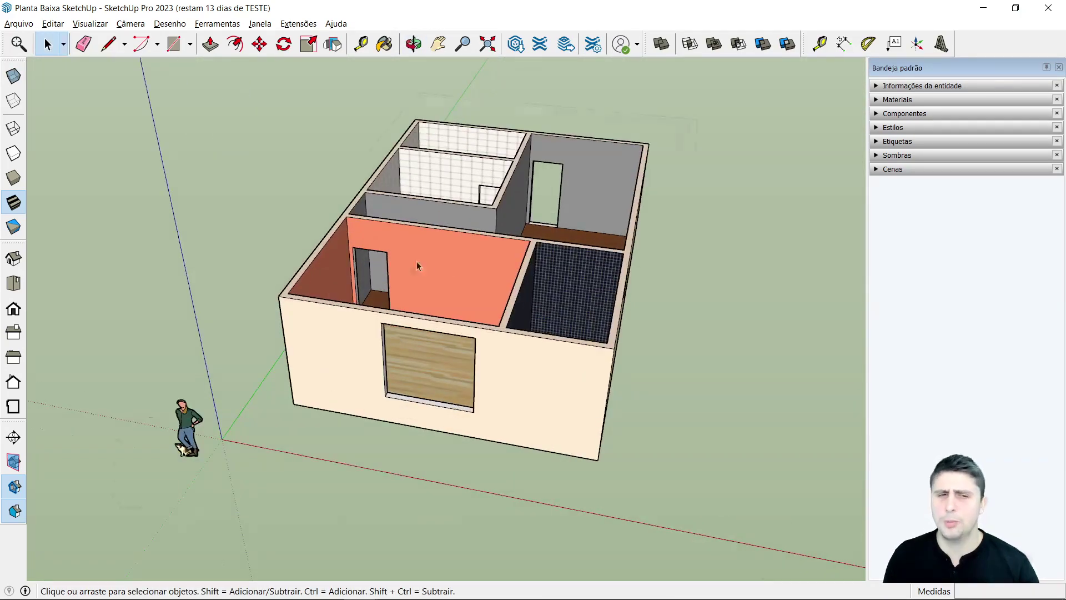
scroll(370, 257, up, 3)
scroll(401, 225, down, 1)
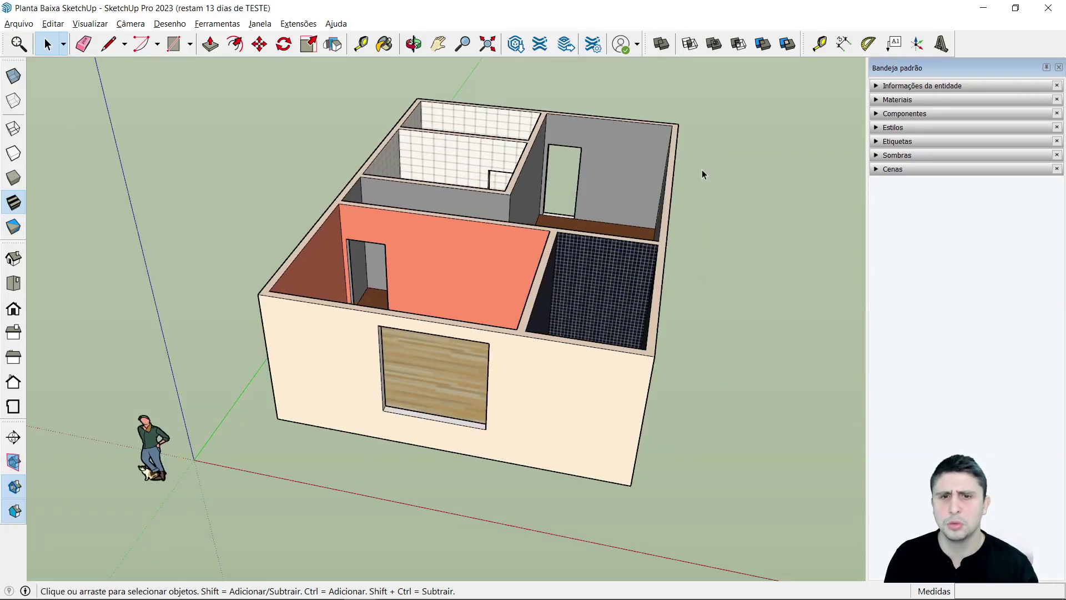
middle_drag(711, 186, 733, 389)
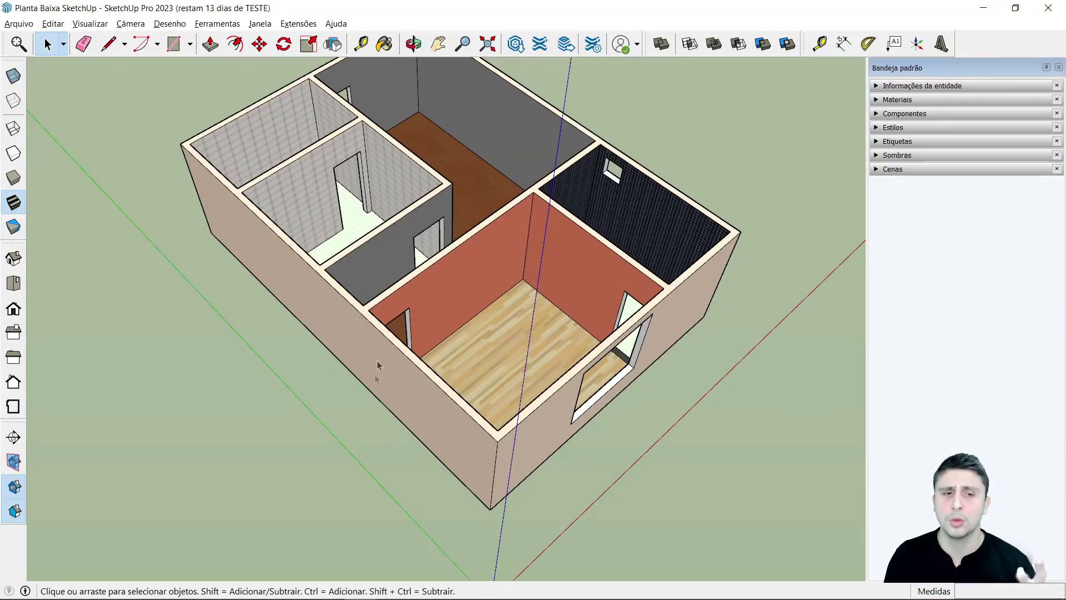
middle_drag(381, 360, 233, 317)
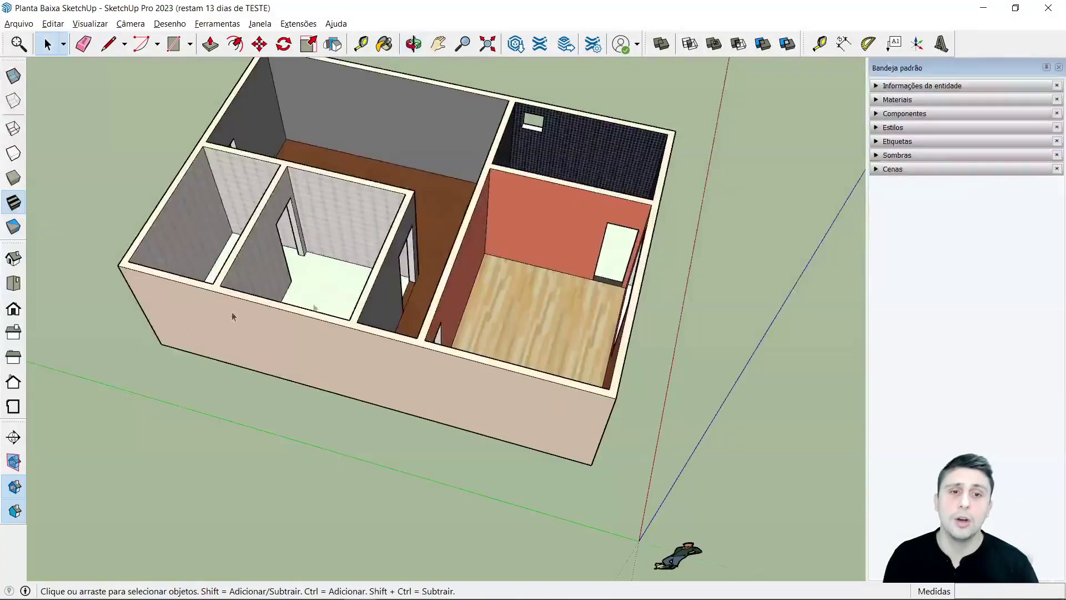
middle_drag(715, 269, 372, 237)
middle_drag(826, 276, 548, 165)
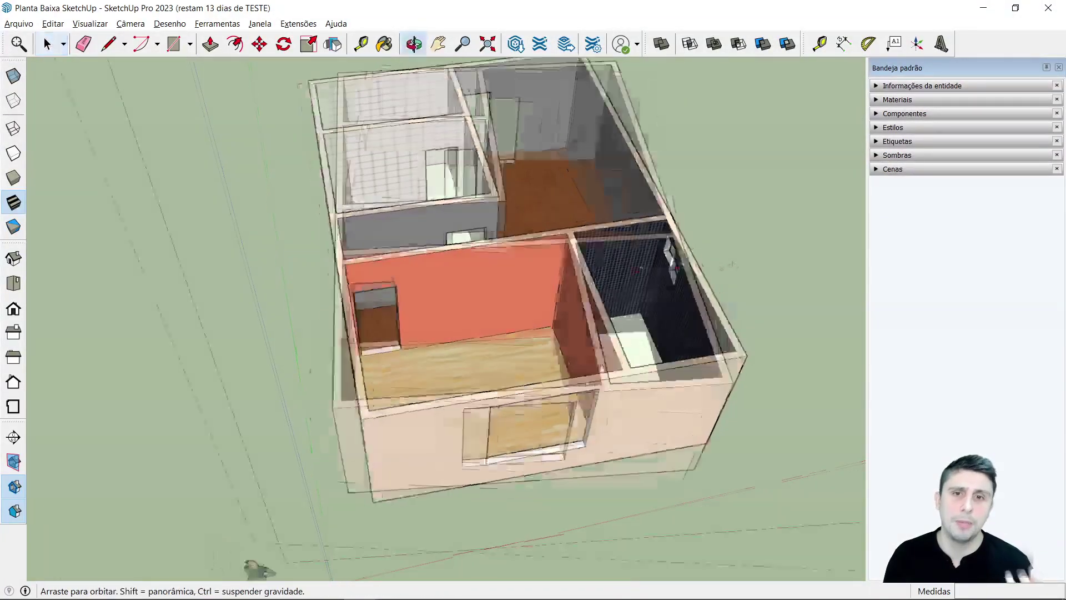
scroll(549, 165, up, 2)
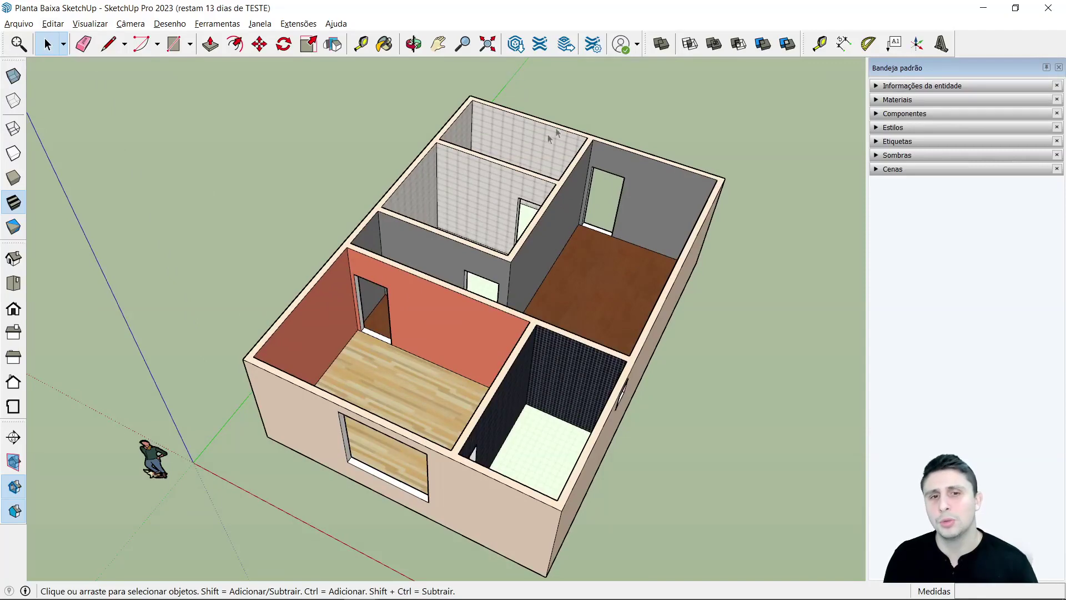
middle_drag(587, 275, 611, 227)
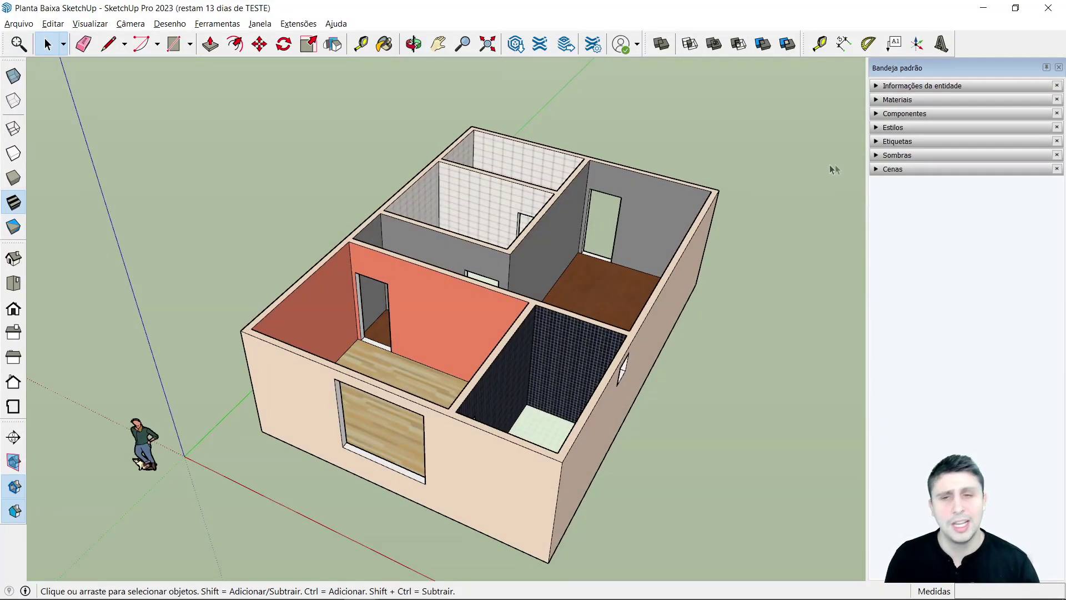
click(876, 145)
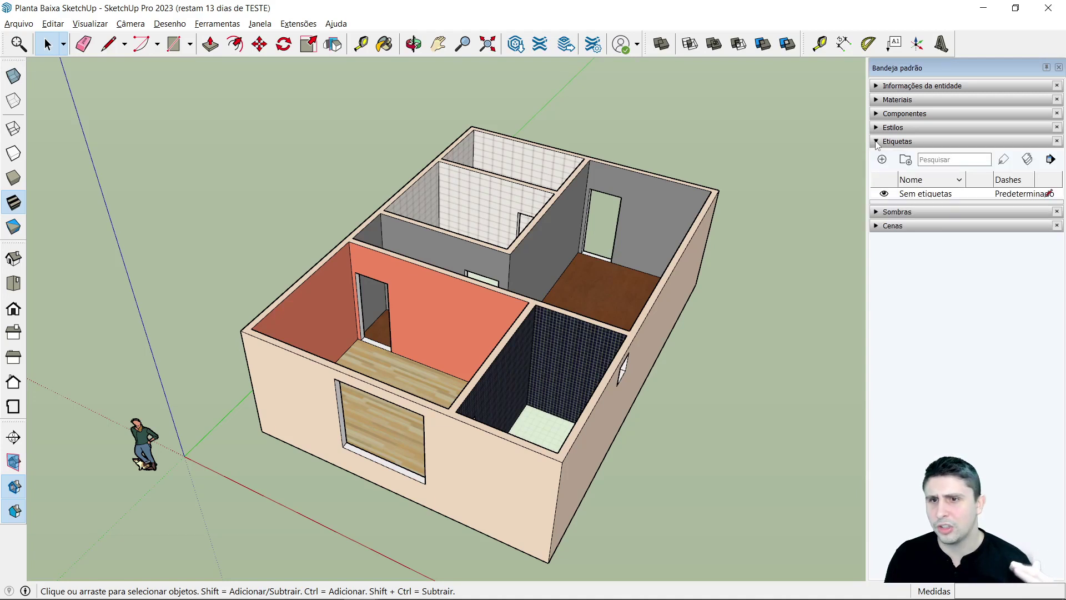
click(876, 99)
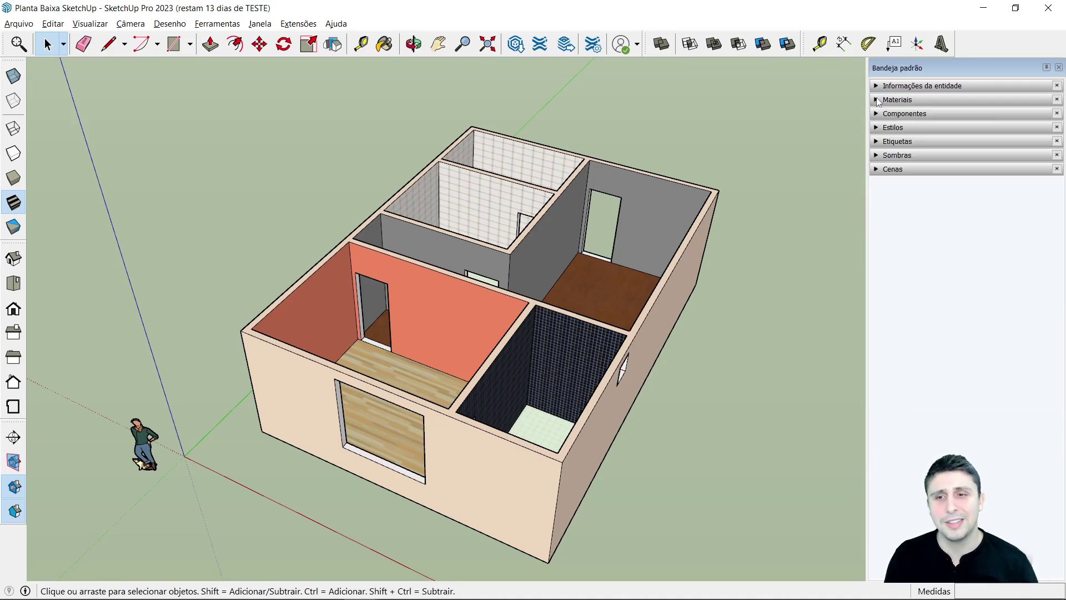
click(876, 170)
mouse_move(617, 292)
middle_down()
mouse_move(683, 316)
mouse_move(708, 301)
mouse_move(607, 288)
mouse_move(462, 234)
middle_up()
Save the current views as scenes Cena1 and Cena2.
scroll(462, 235, up, 3)
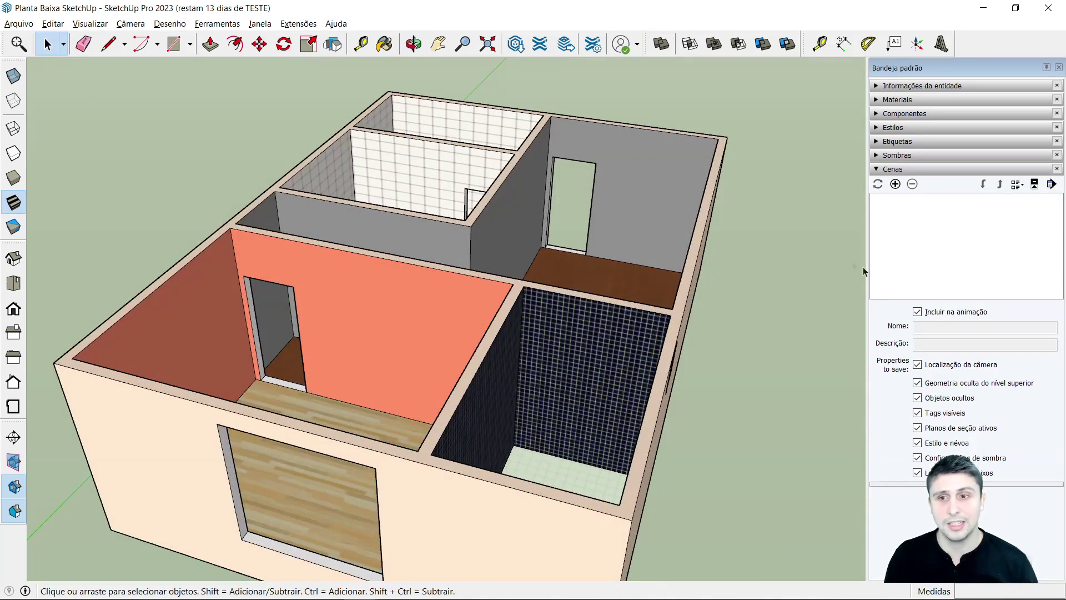
click(894, 185)
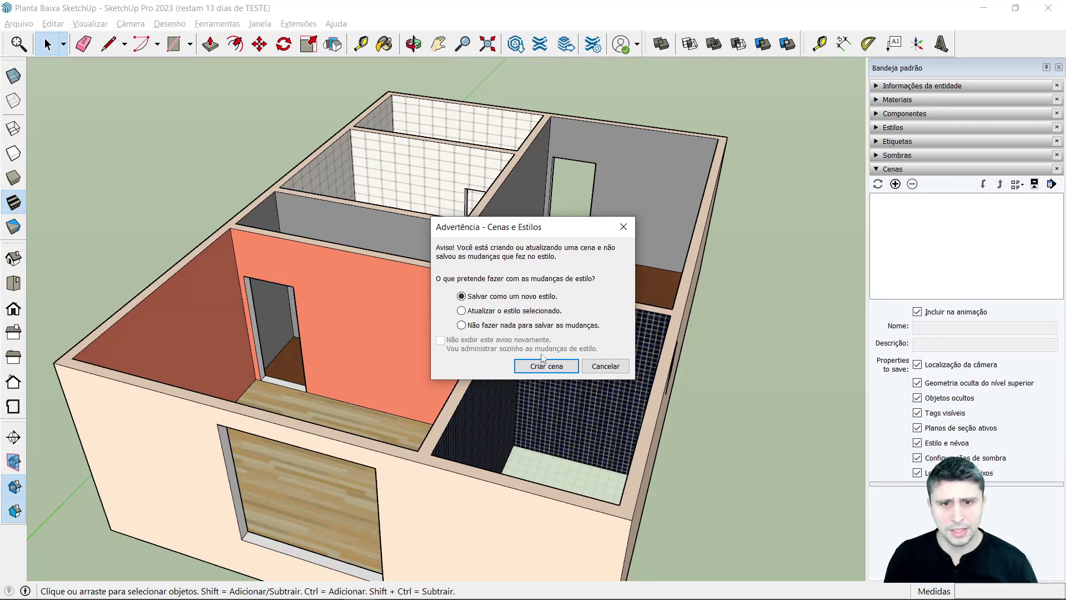
click(545, 366)
mouse_move(702, 303)
middle_down()
mouse_move(514, 341)
mouse_move(188, 329)
middle_up()
click(888, 234)
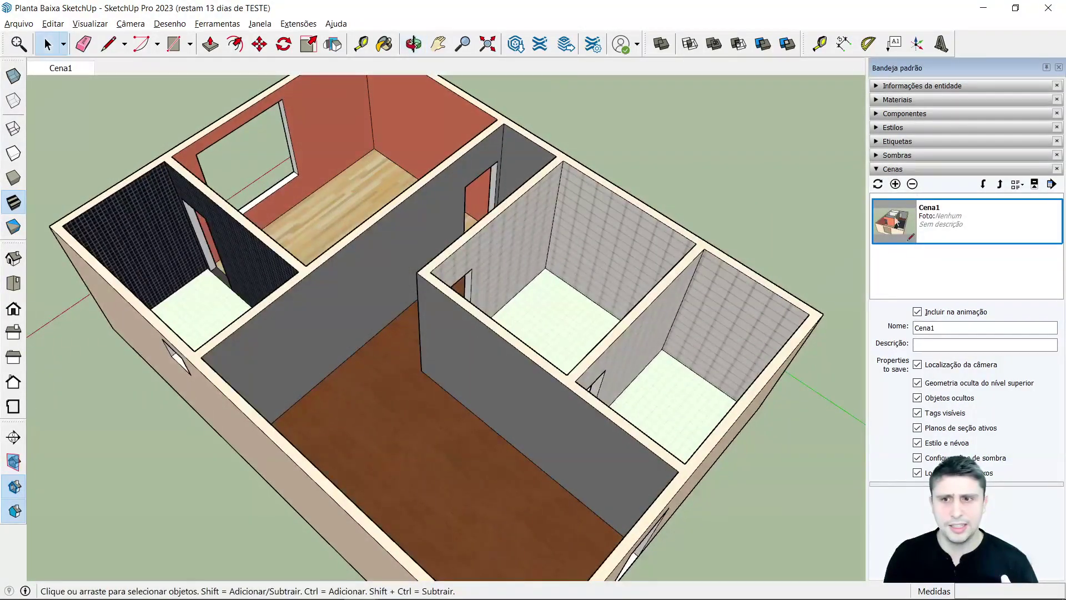
click(895, 184)
Switch to a top-down plan view, then play the scene animation and stop it.
mouse_move(694, 267)
middle_down()
mouse_move(344, 148)
mouse_move(345, 131)
mouse_move(806, 225)
middle_up()
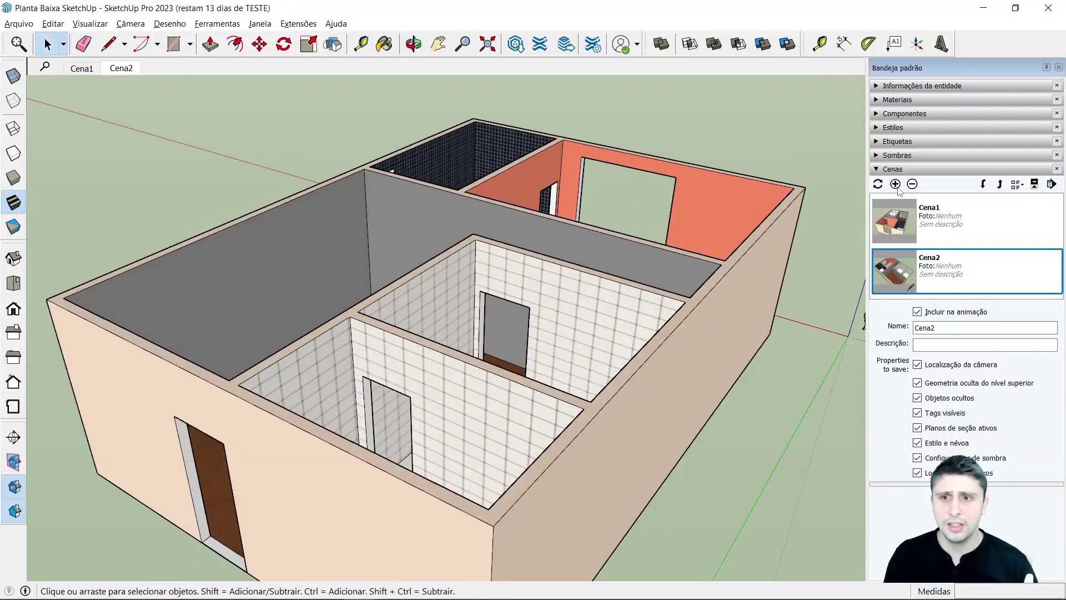
click(13, 283)
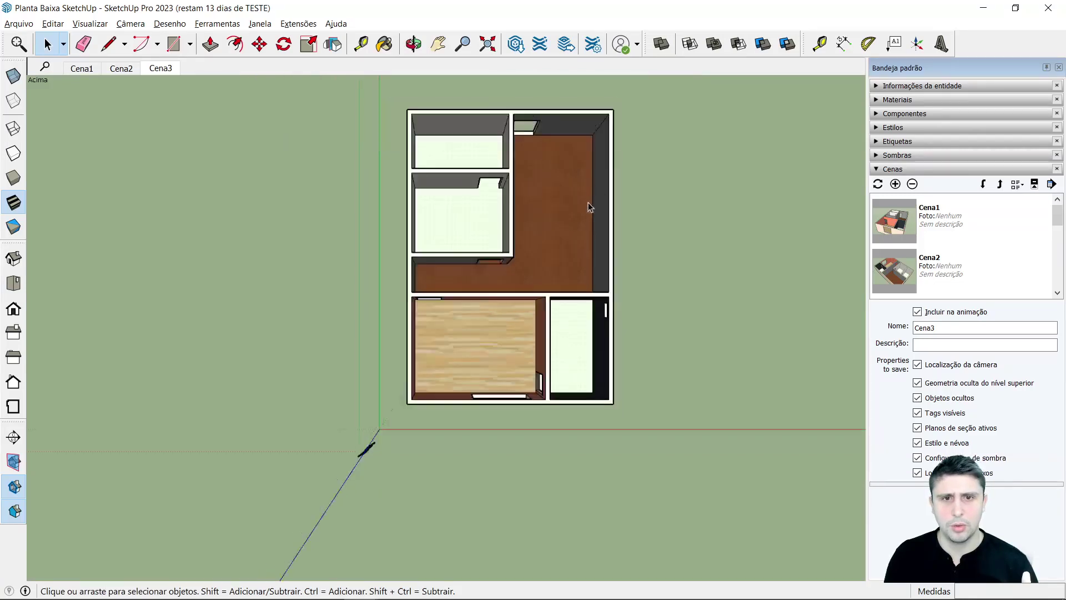
scroll(611, 123, up, 2)
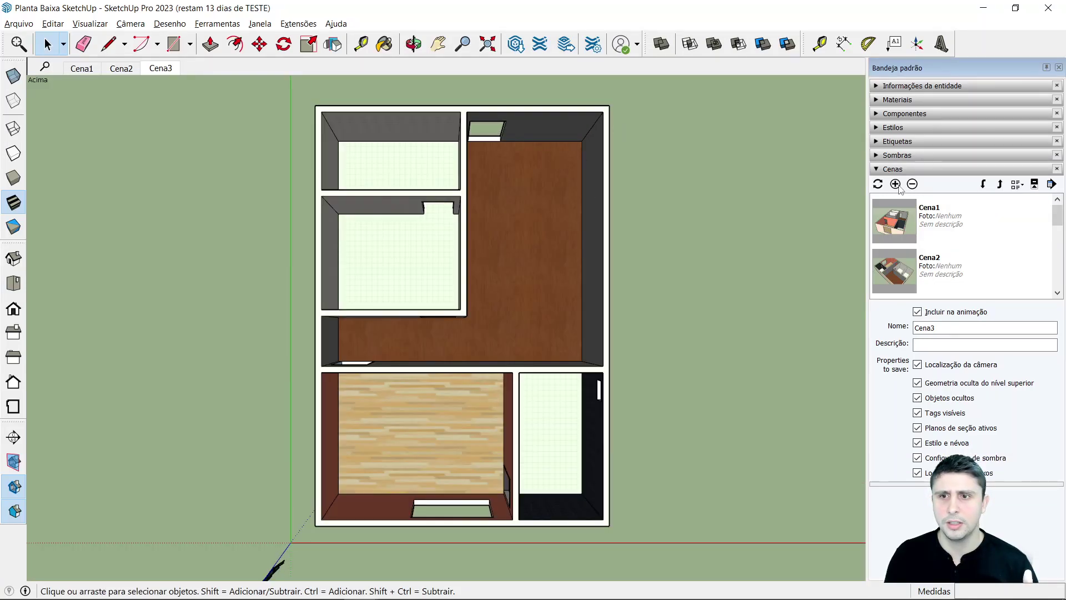
click(89, 23)
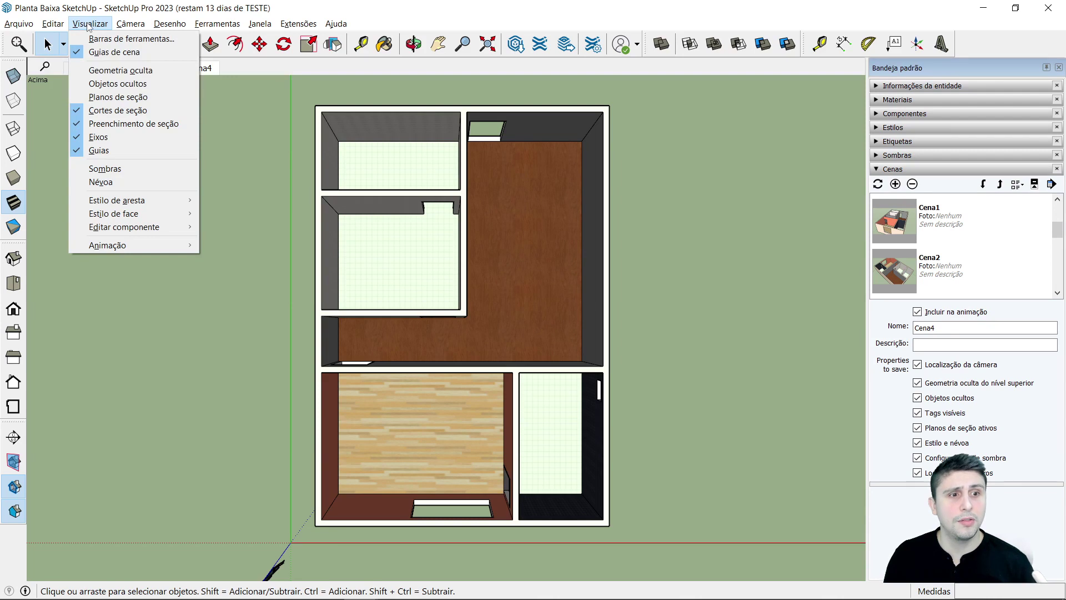
mouse_move(108, 245)
click(236, 321)
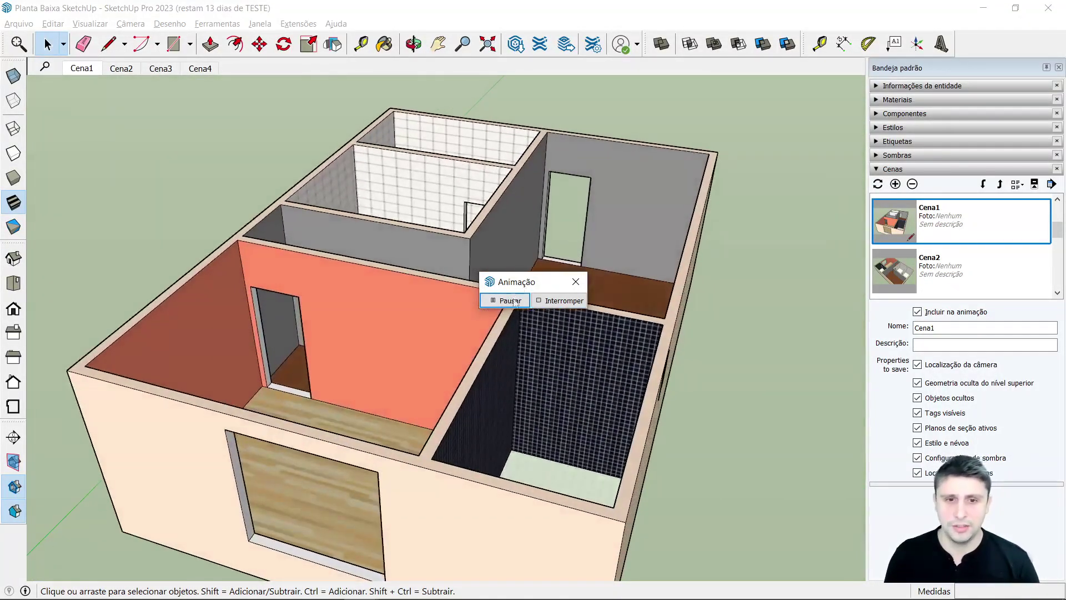
click(505, 300)
Close the animation window, collapse the Scenes tray, and switch to the Planta 2D (Pronta) file.
click(575, 282)
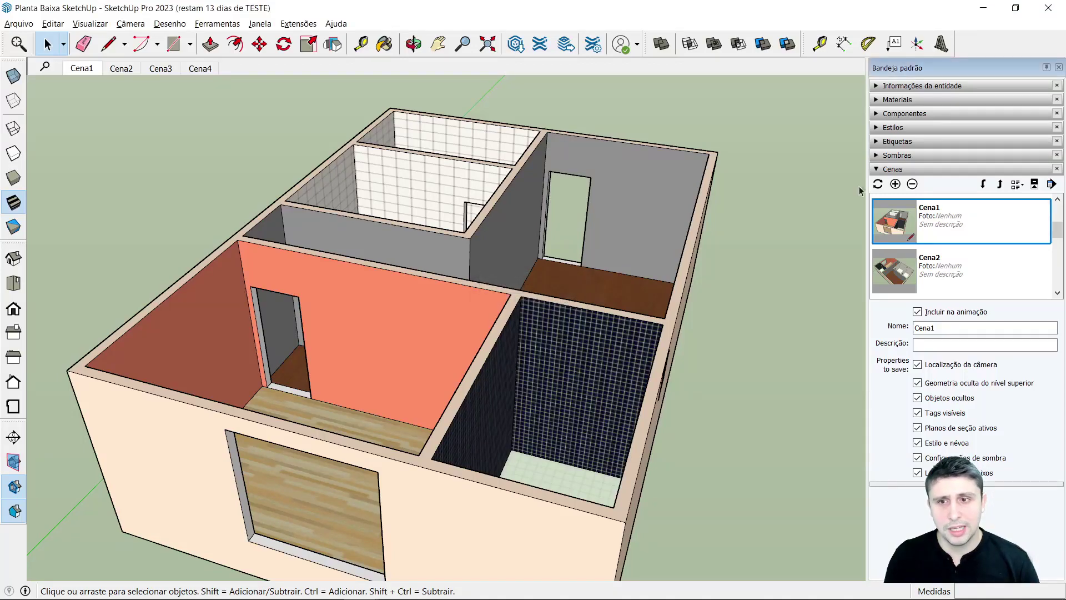
click(878, 169)
scroll(605, 224, down, 5)
middle_drag(611, 222, 620, 260)
scroll(482, 266, up, 2)
scroll(481, 267, up, 3)
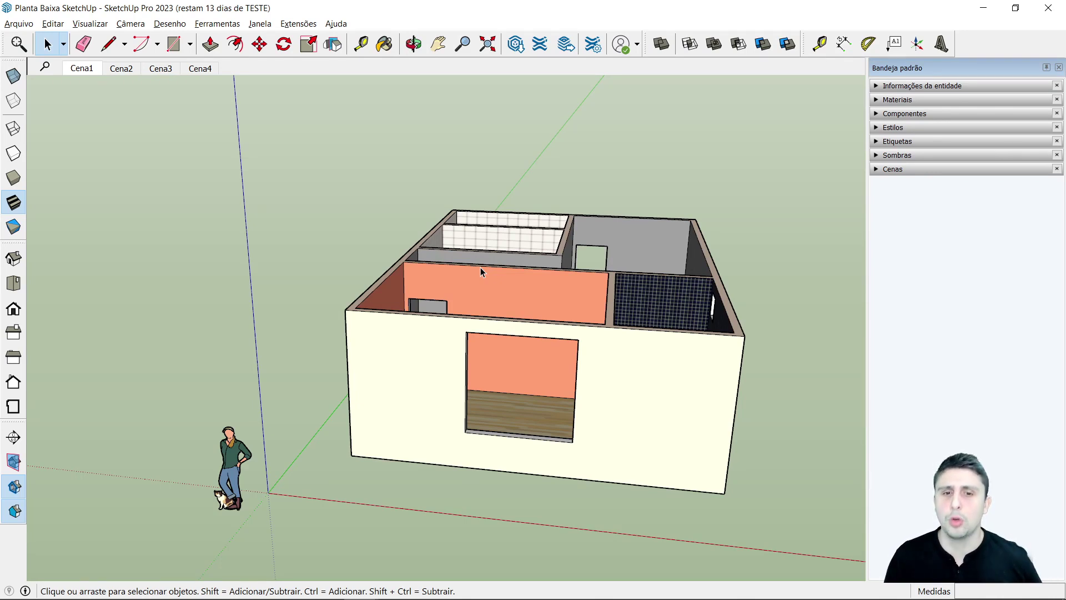
mouse_move(549, 277)
middle_down()
mouse_move(595, 353)
mouse_move(617, 348)
middle_up()
scroll(621, 345, up, 2)
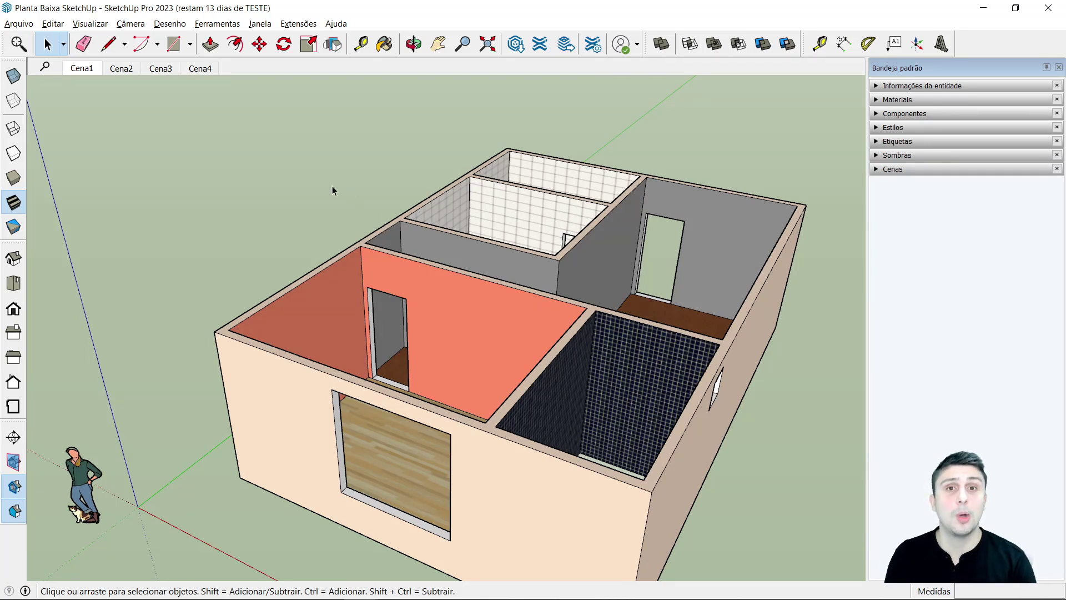
key(alt+Tab)
key(alt+Tab)
key(alt+Tab)
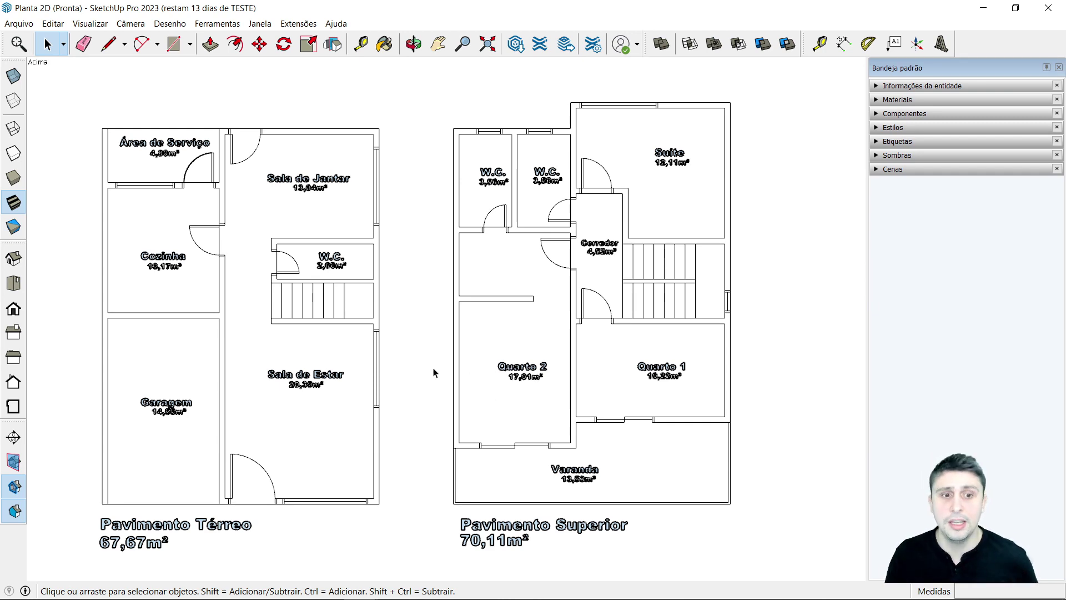
View Modelagem 3D 2 with X-ray turned off, then return to the painted house model.
key(alt+Tab)
key(alt+Tab)
key(alt+Tab)
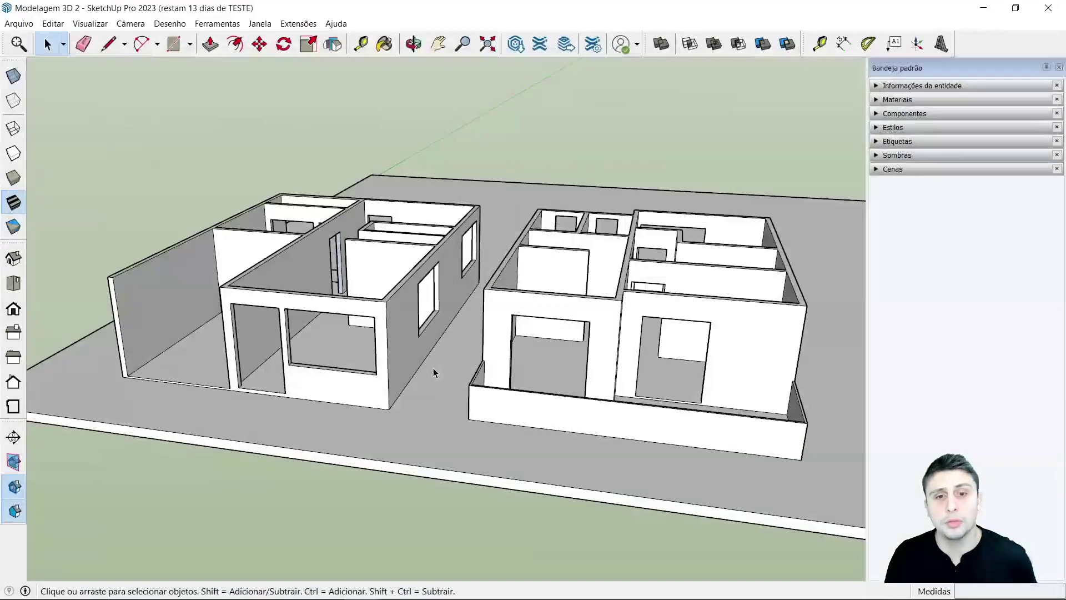
scroll(427, 325, up, 2)
key(x)
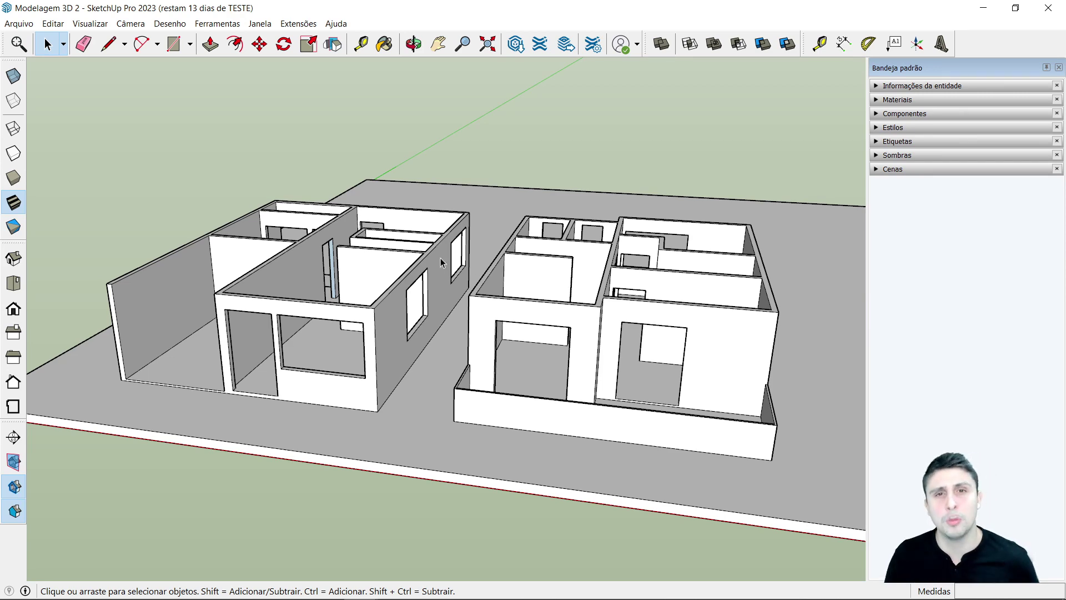
key(alt+Tab)
key(alt+Tab)
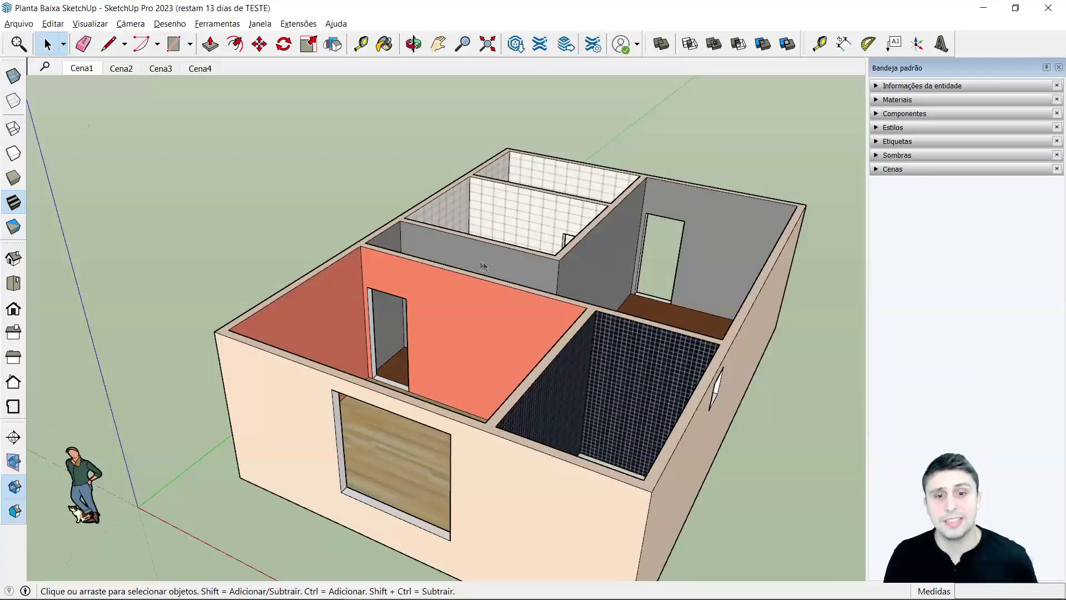
middle_drag(483, 266, 521, 247)
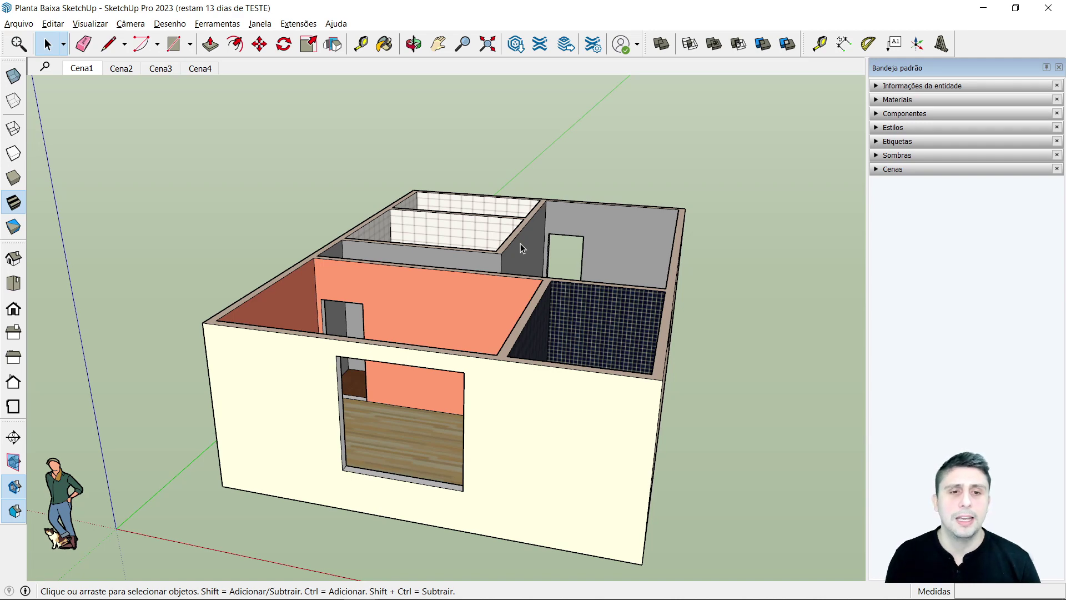
scroll(521, 243, down, 3)
scroll(444, 267, up, 2)
scroll(475, 301, up, 1)
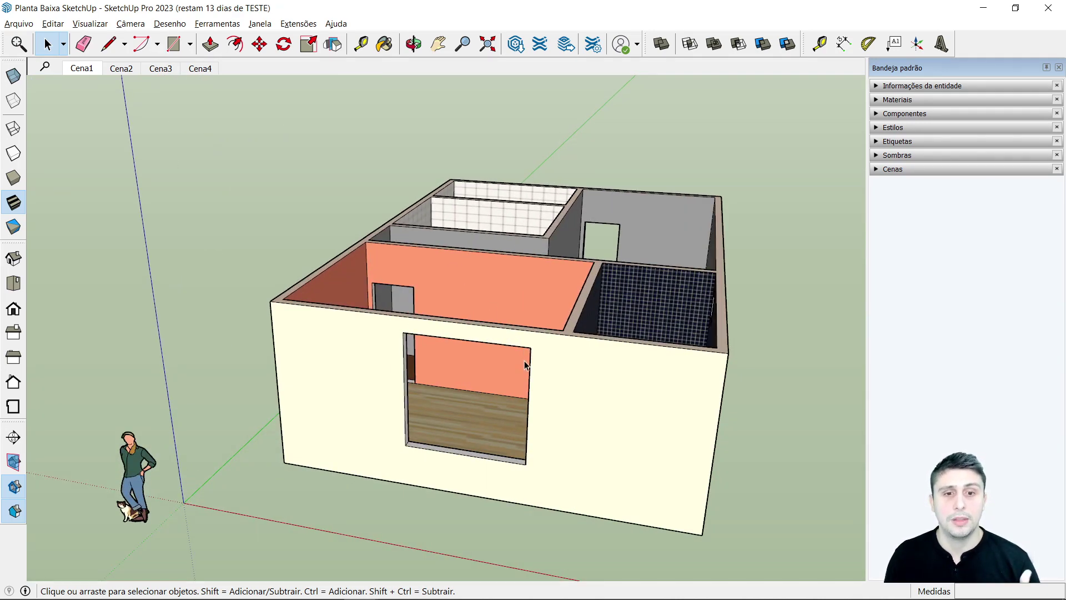